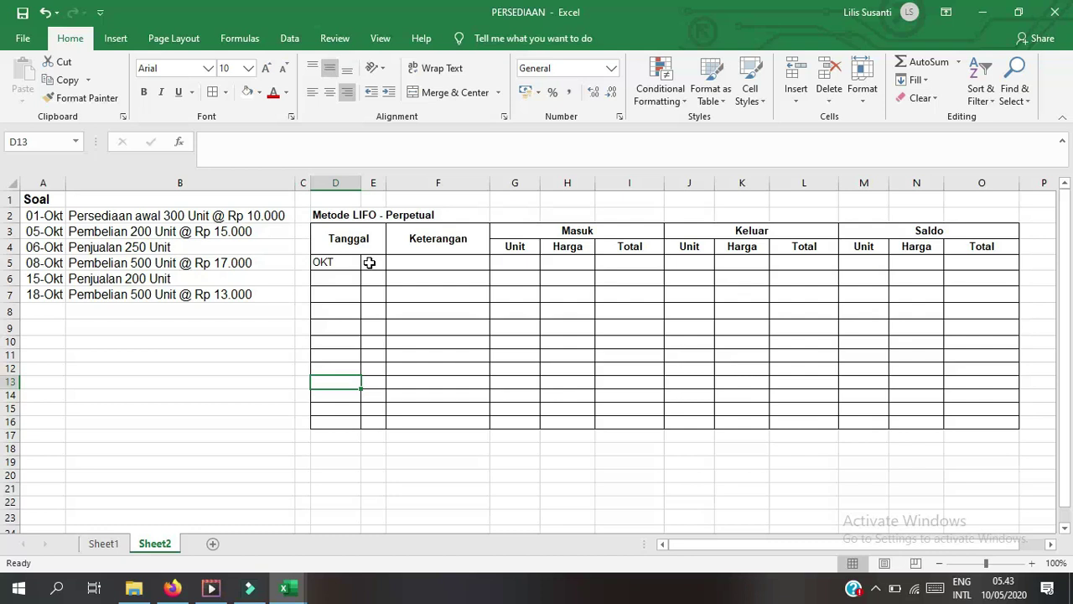
Step: Enter day 1 in E5 and the description "Saldo awal" in F5 for the first October row
click(369, 262)
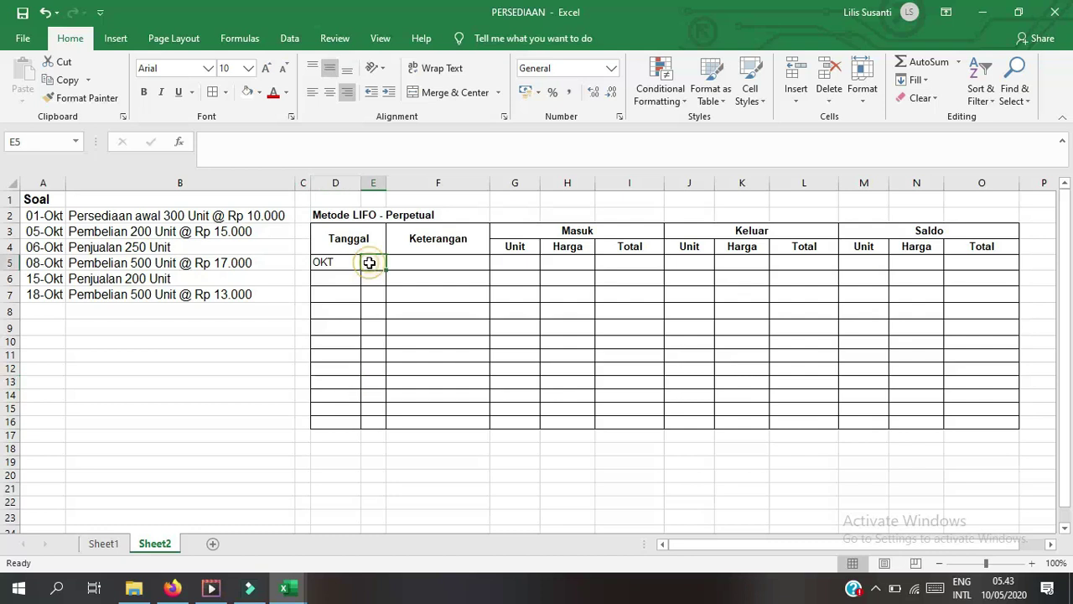
text(1)
key(Tab)
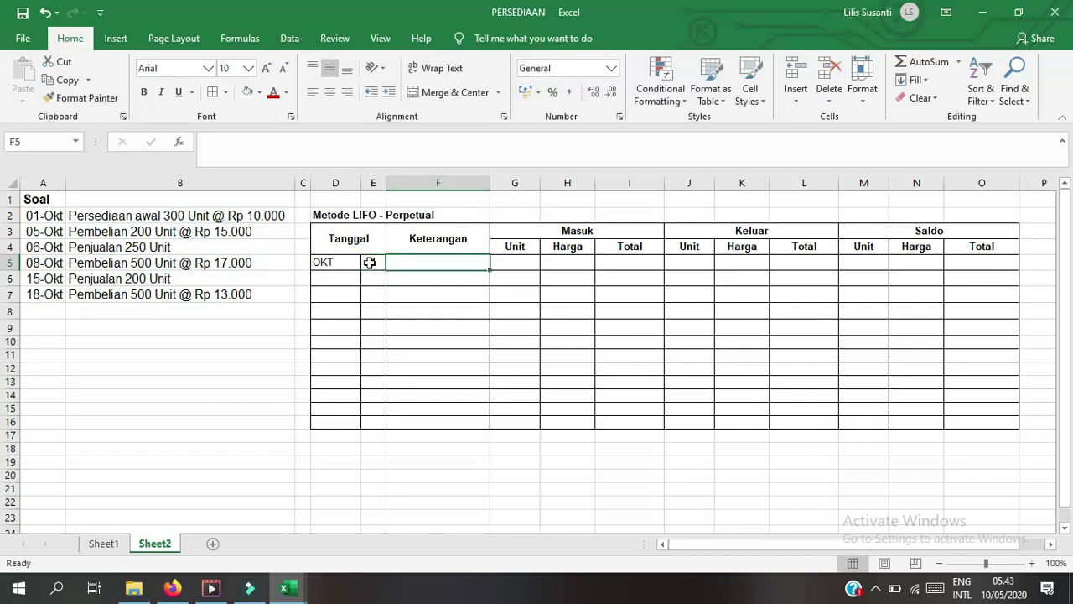
text(Saldo)
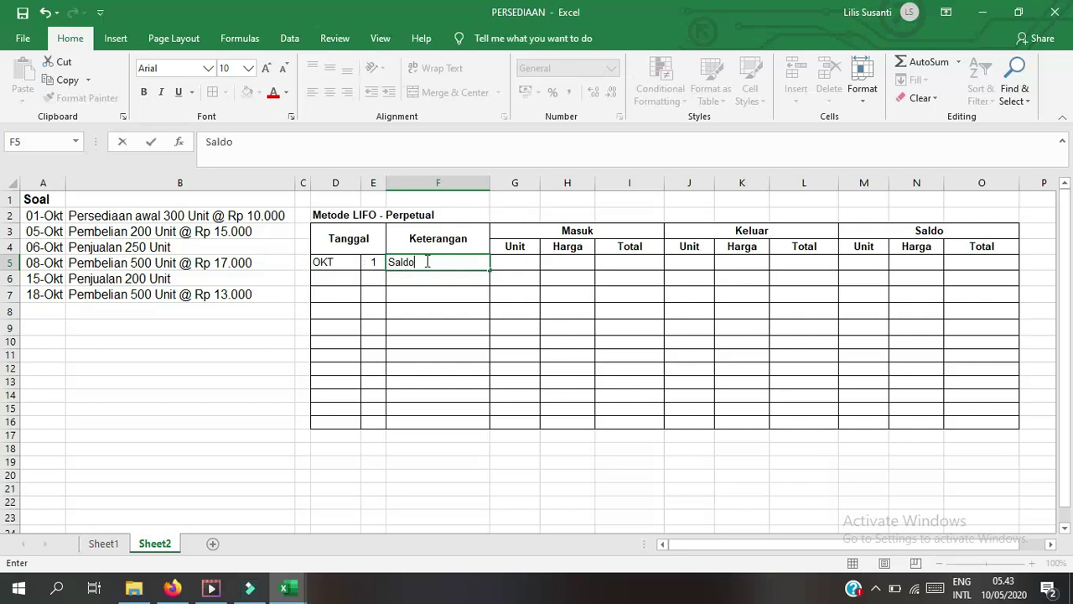
text( awal)
key(Tab)
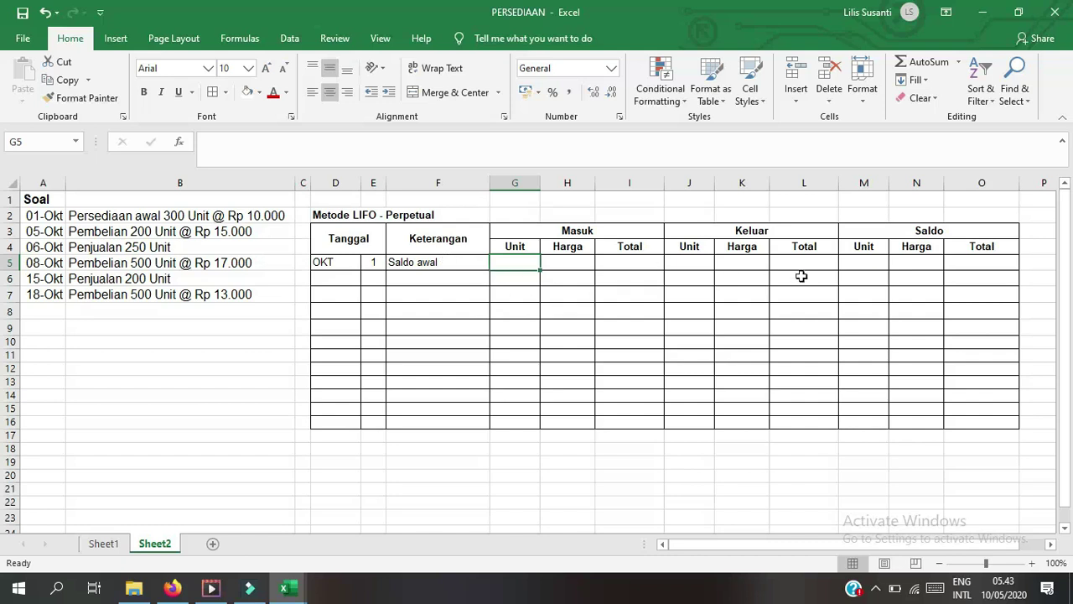
Step: Enter the opening balance in row 5 of the Saldo section as 300 units at a price of 10000
click(868, 261)
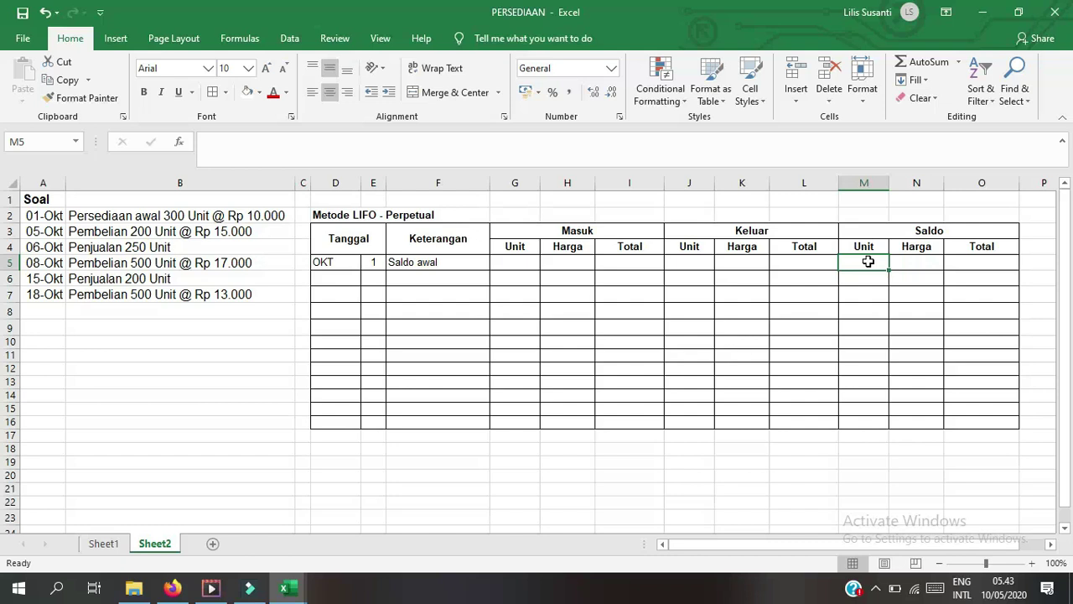
text(300)
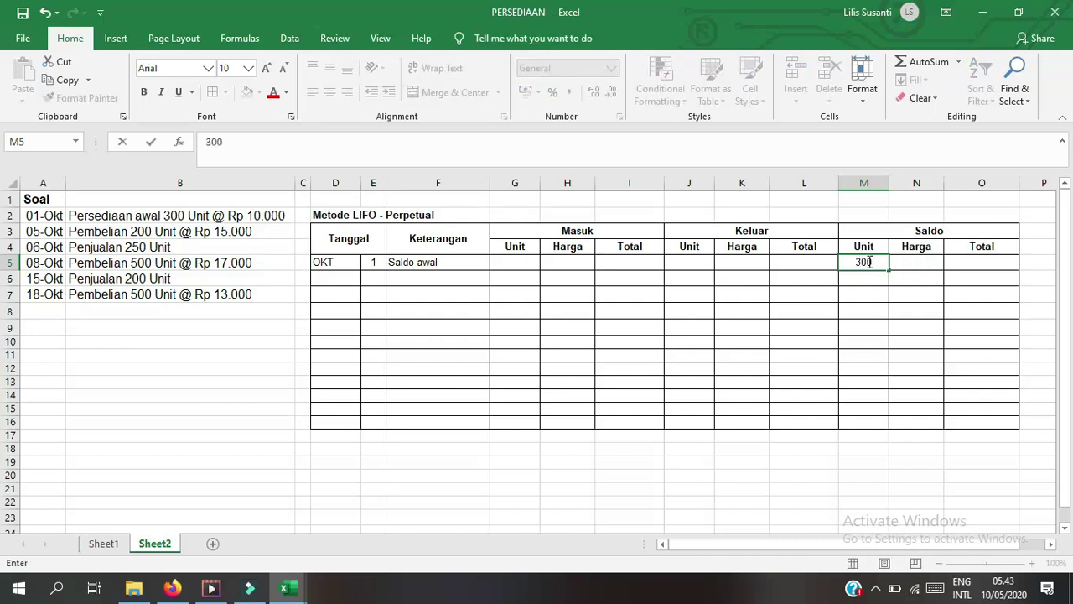
key(Tab)
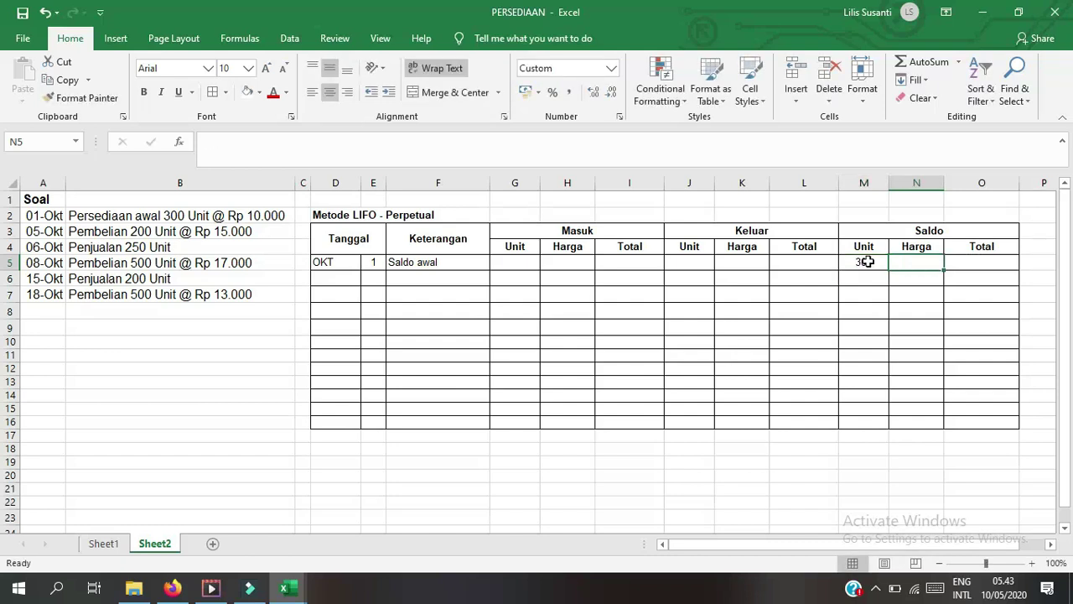
text(10000)
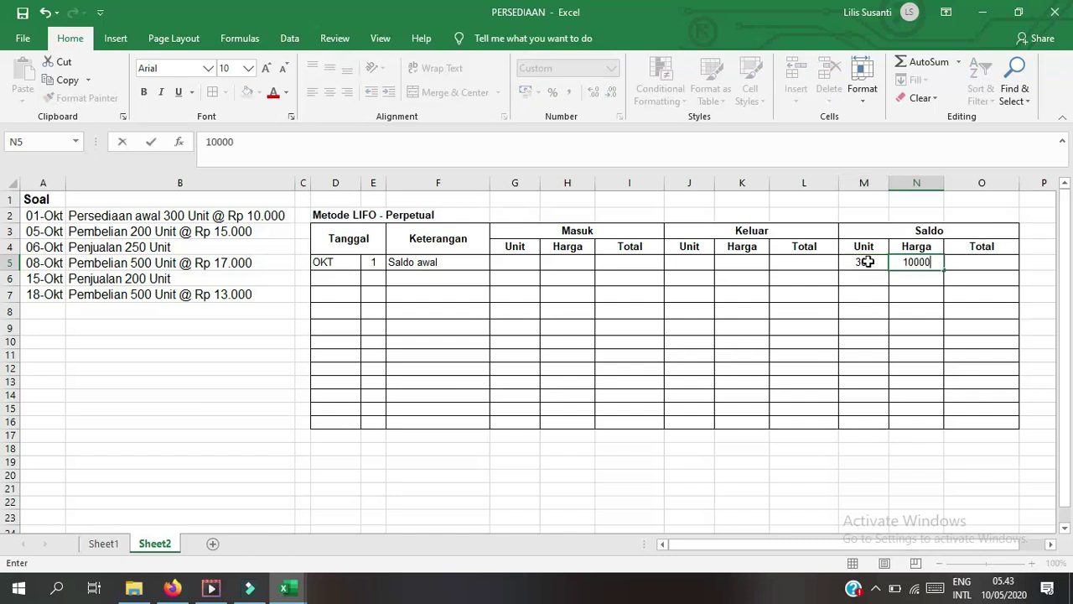
click(881, 277)
Step: Calculate the opening balance total in O5 with the formula =M5*N5
click(976, 263)
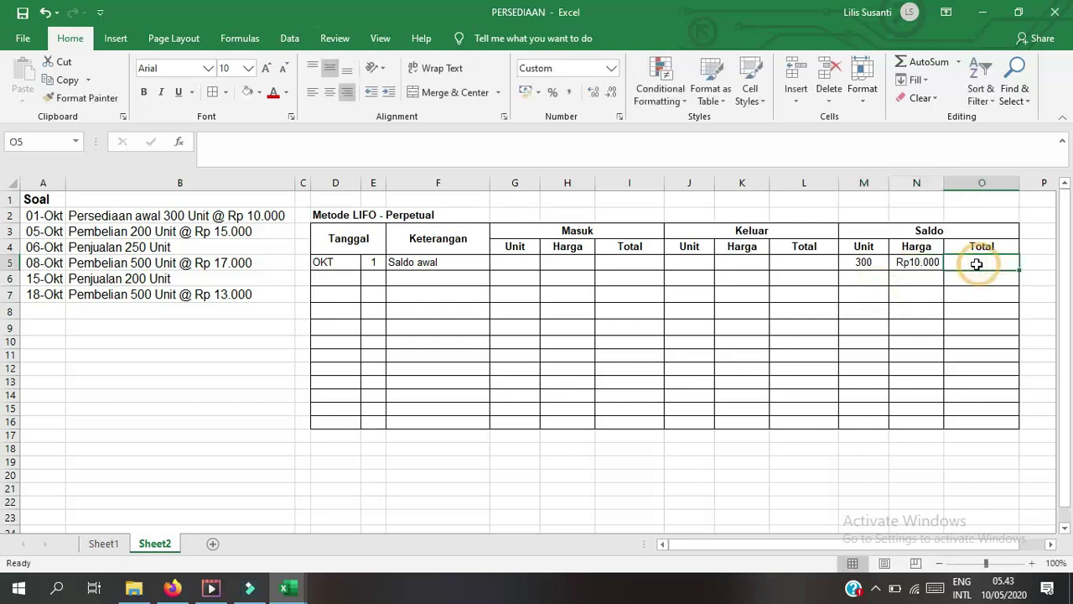
text(=)
click(877, 262)
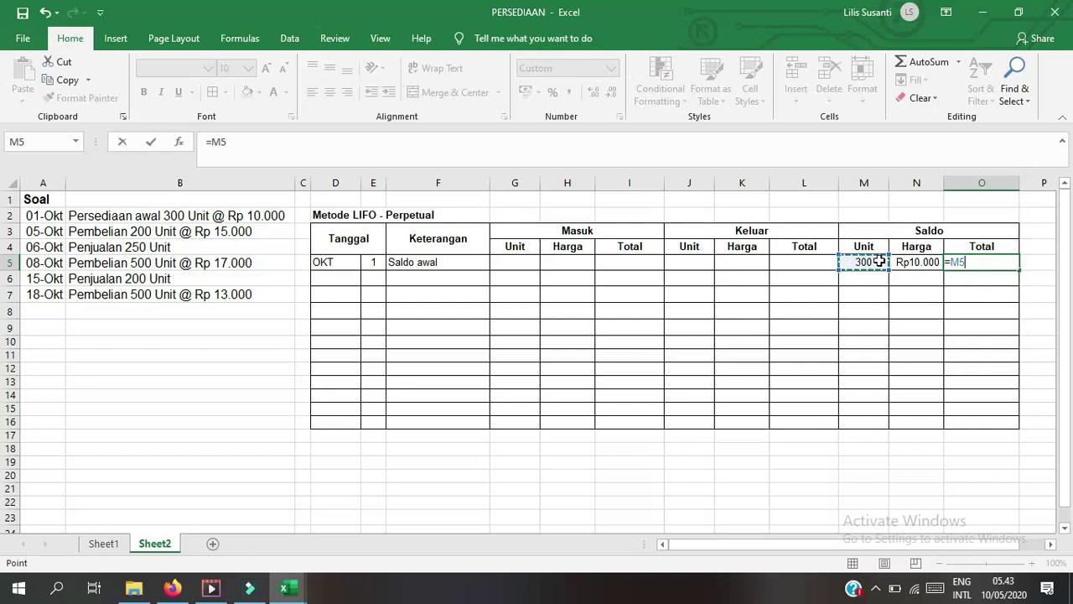
text(*)
click(931, 262)
key(Return)
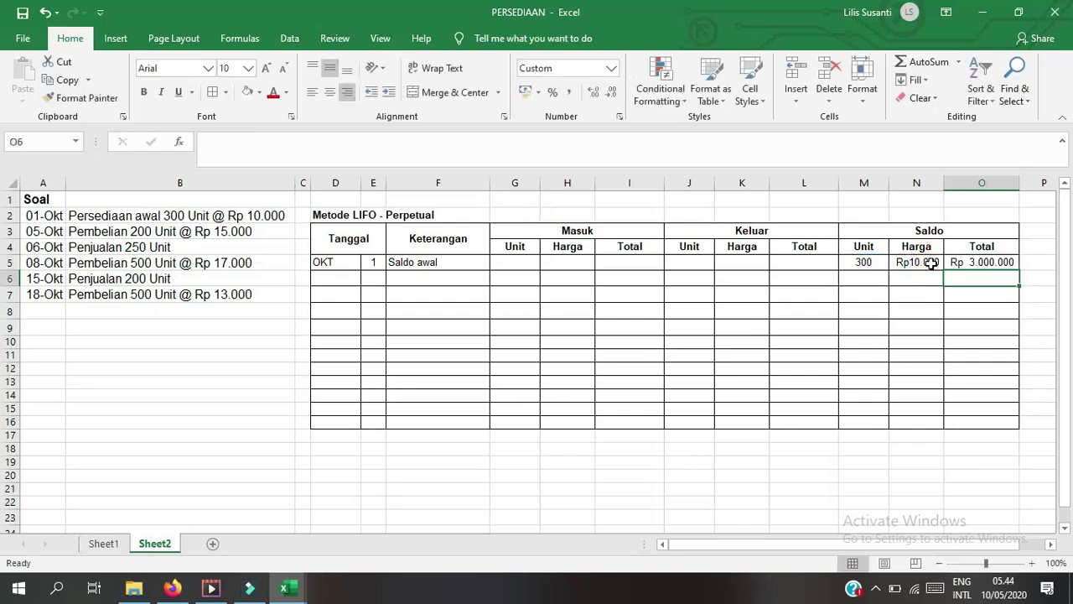
Step: Enter day 5 in E6 and the description "Pembelian" in F6
click(371, 275)
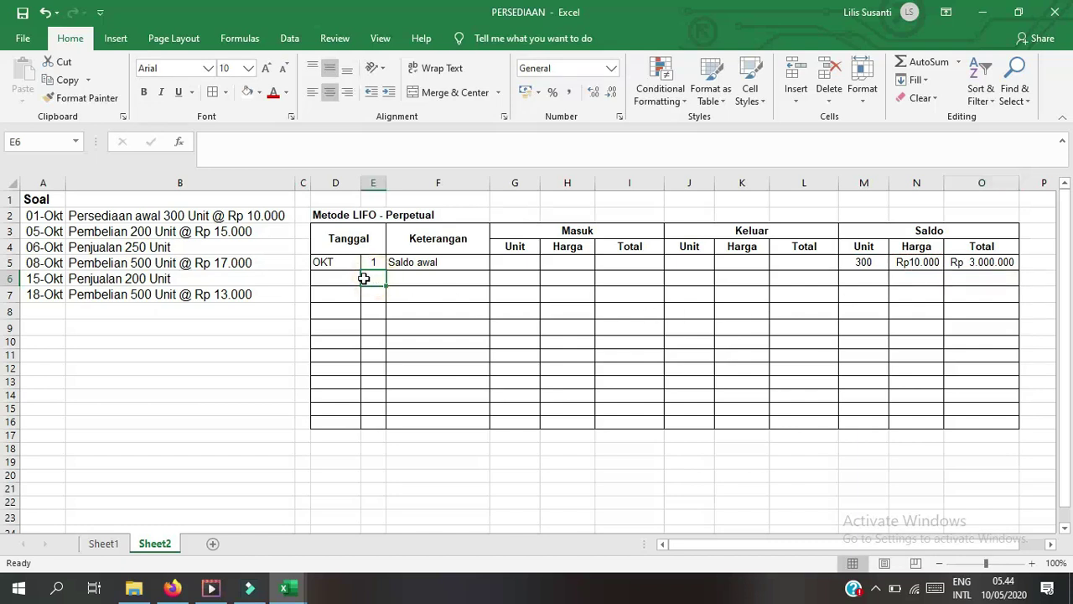
text(5)
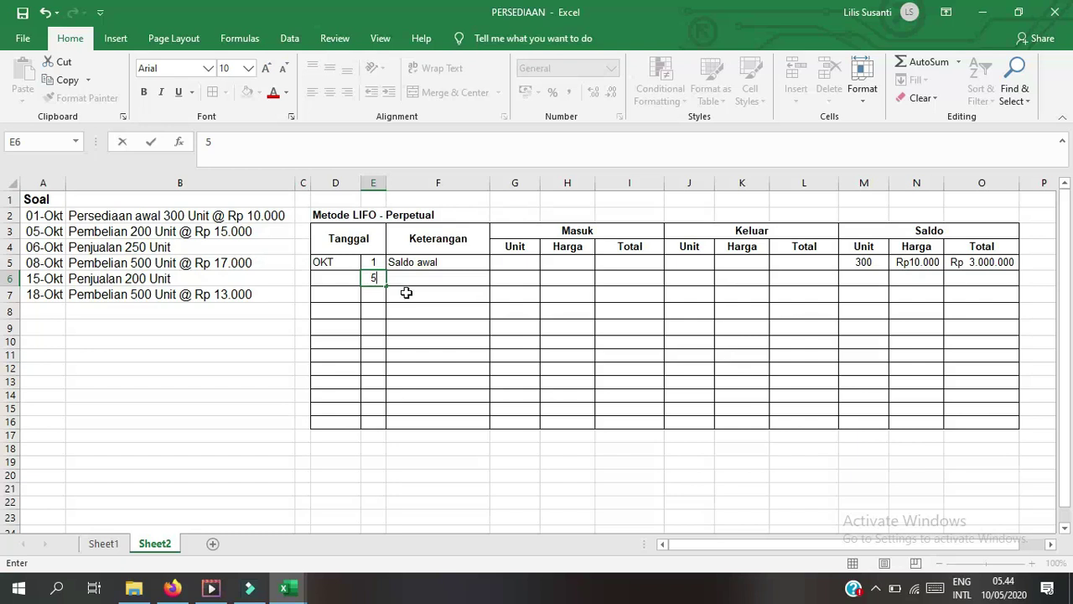
click(408, 278)
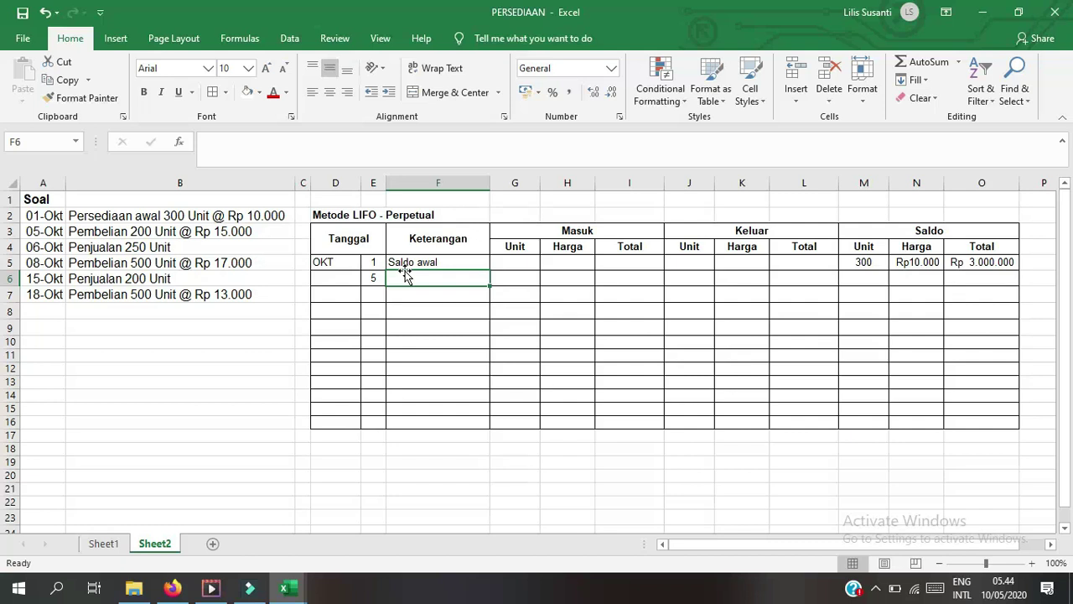
text(Pembelian)
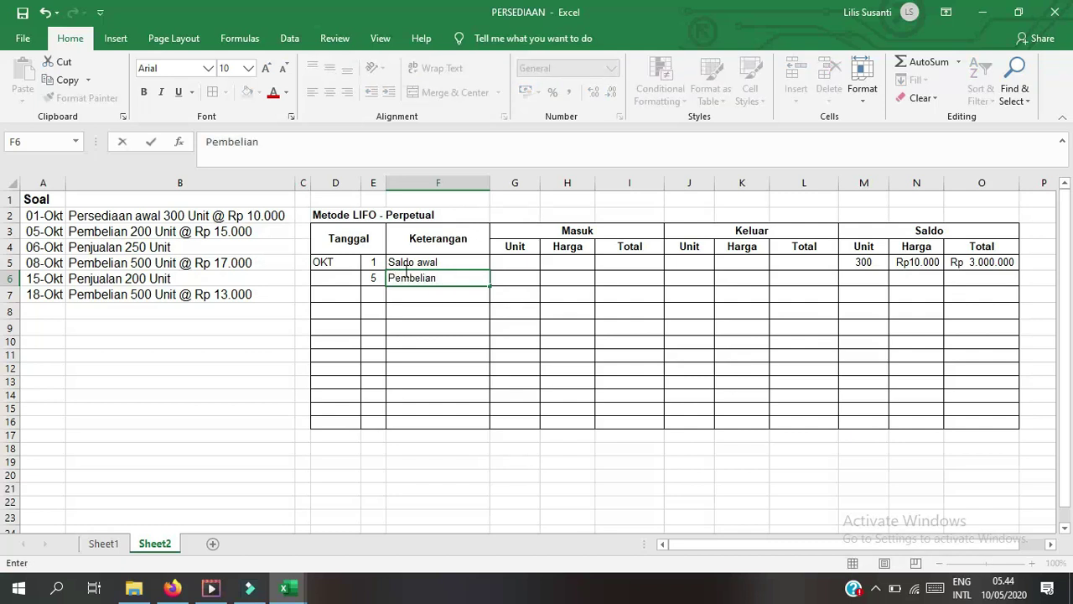
Step: Record the October 5 purchase in the Masuk section of row 6 as 200 units at a price of 15000
click(510, 276)
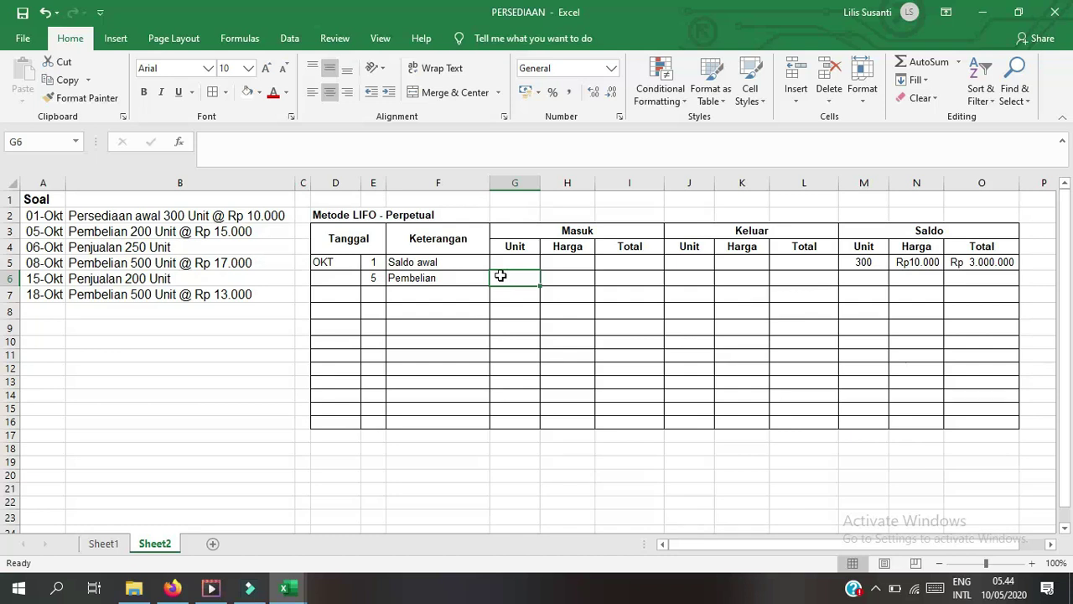
text(200)
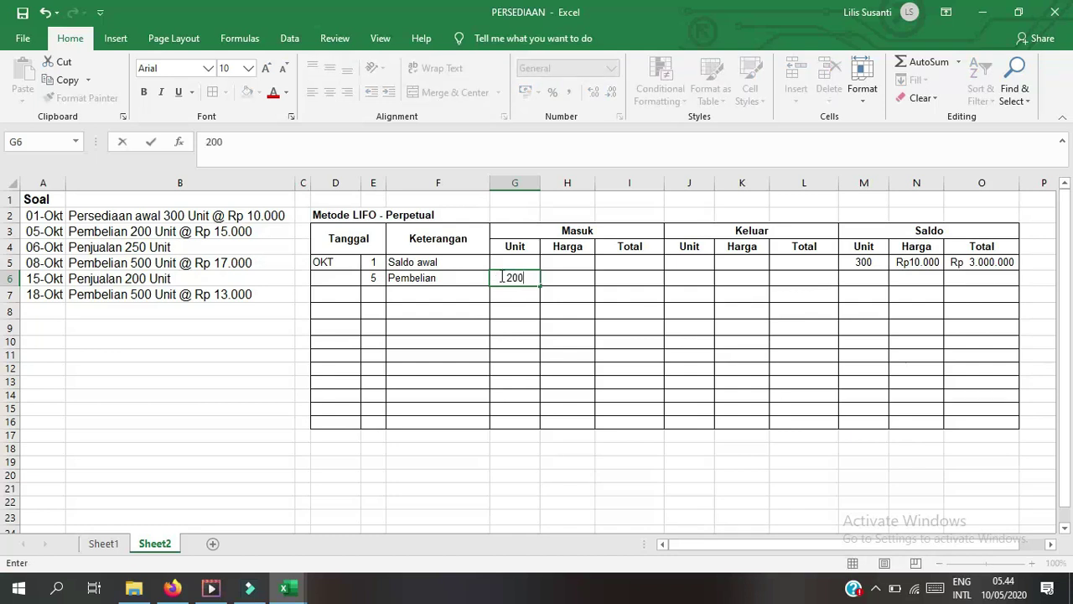
click(564, 283)
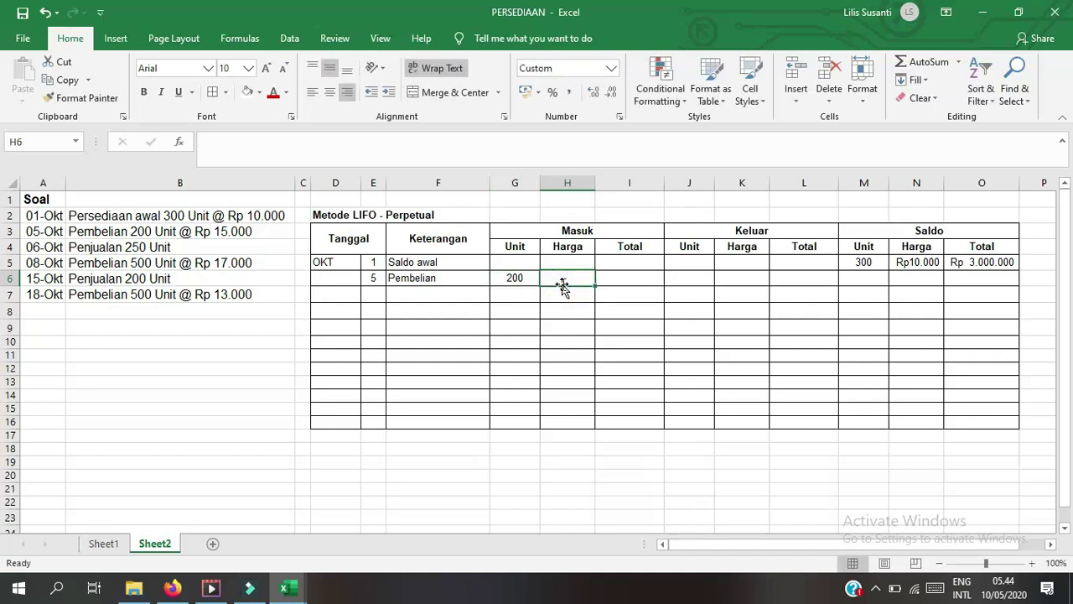
text(15000)
key(Tab)
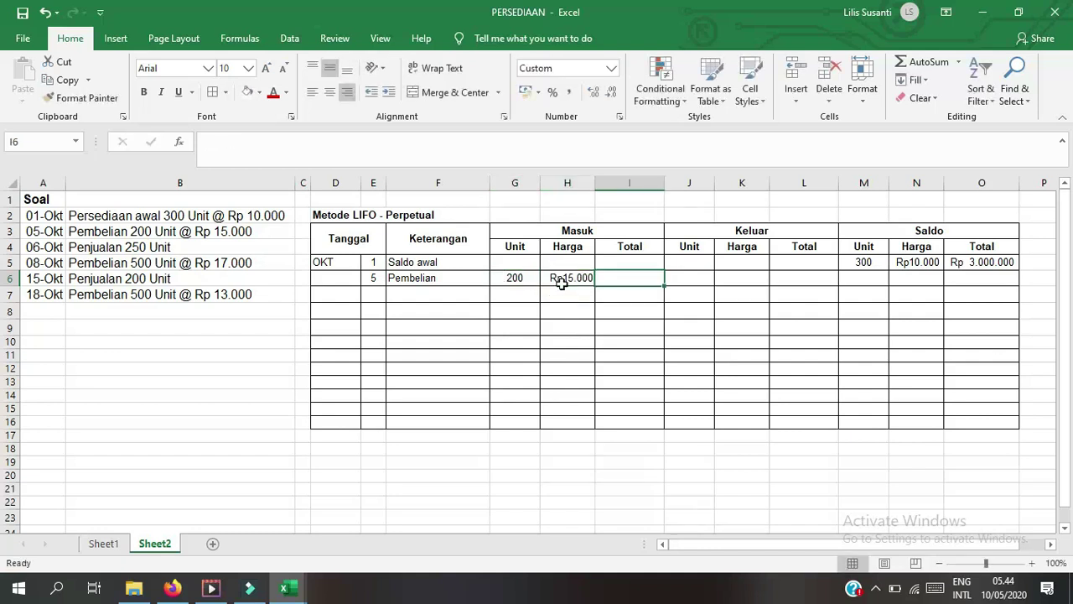
Step: Calculate the purchase total in I6 with the formula =G6*H6
text(=)
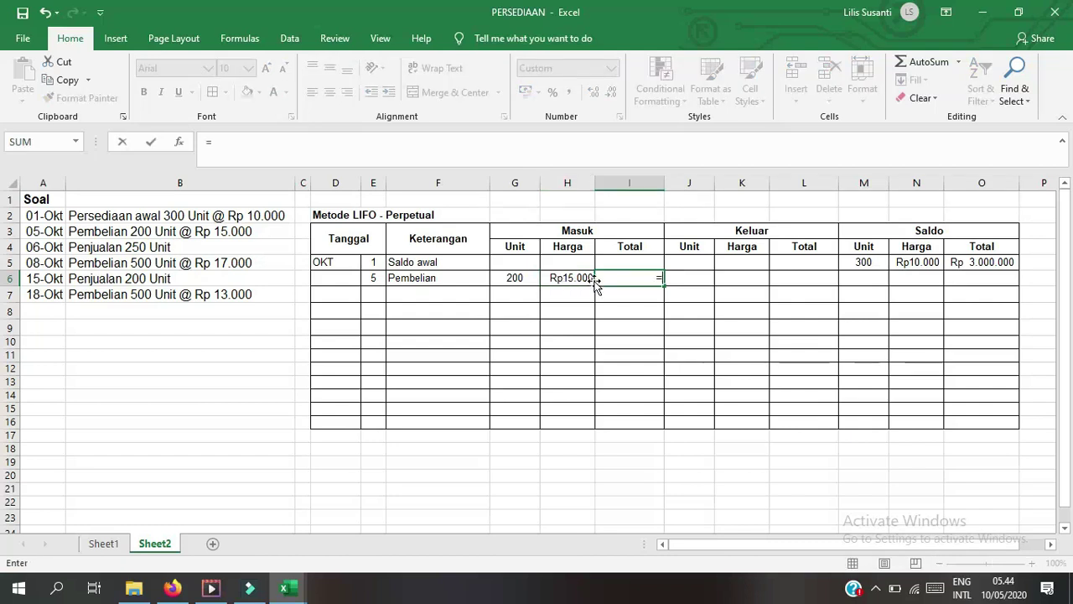
click(533, 277)
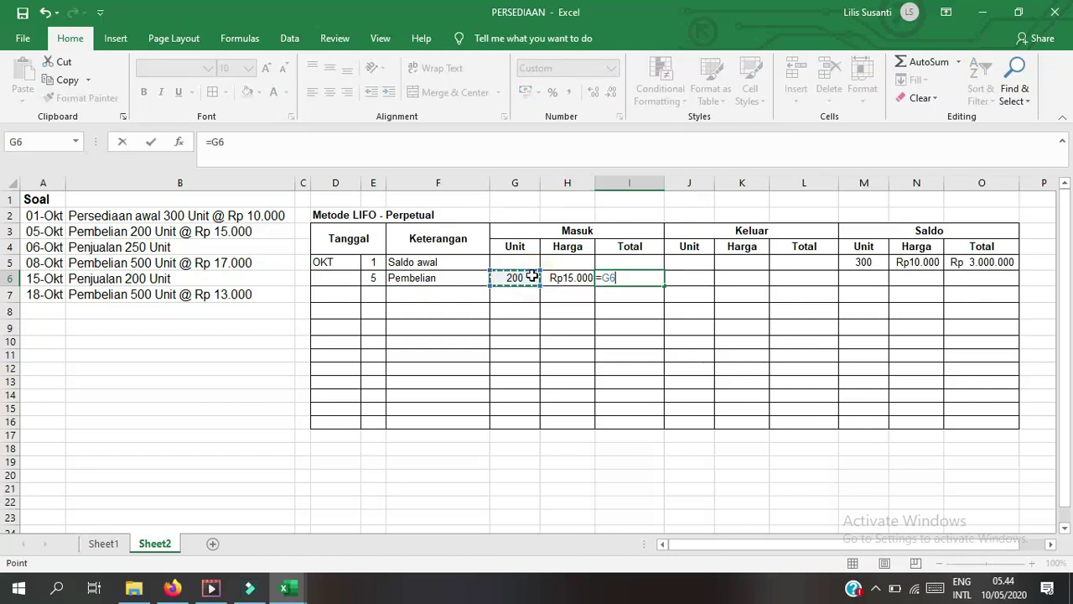
text(*)
click(562, 277)
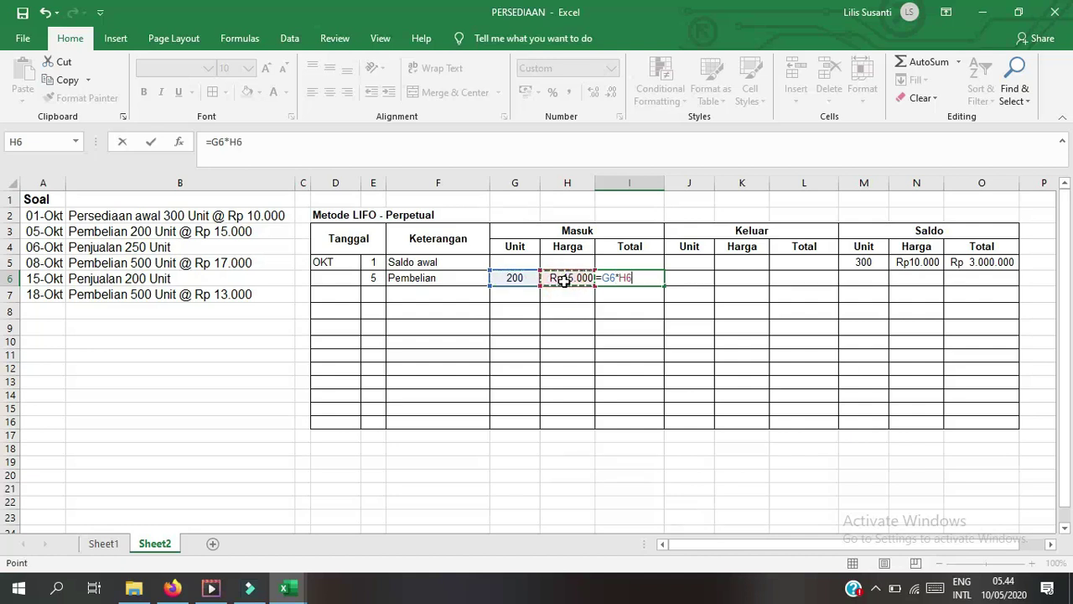
key(Return)
Step: Copy the opening balance from M5:O5 into the Saldo section of the October 5 row, M6:O6
drag(876, 262, 984, 261)
key(ctrl+q)
click(871, 264)
drag(870, 264, 1016, 262)
key(ctrl+c)
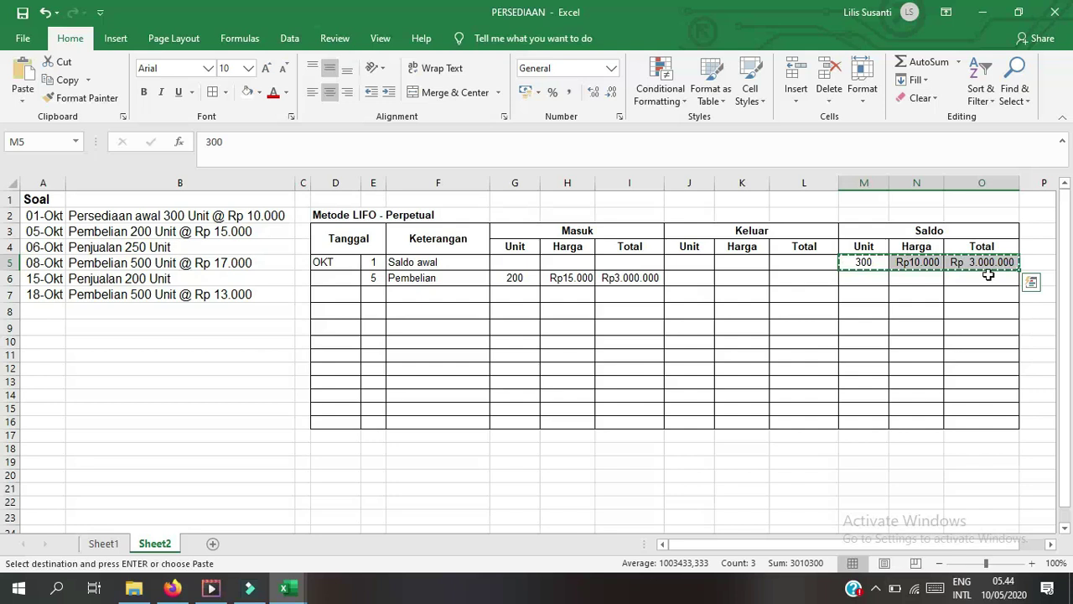
click(858, 280)
key(ctrl+v)
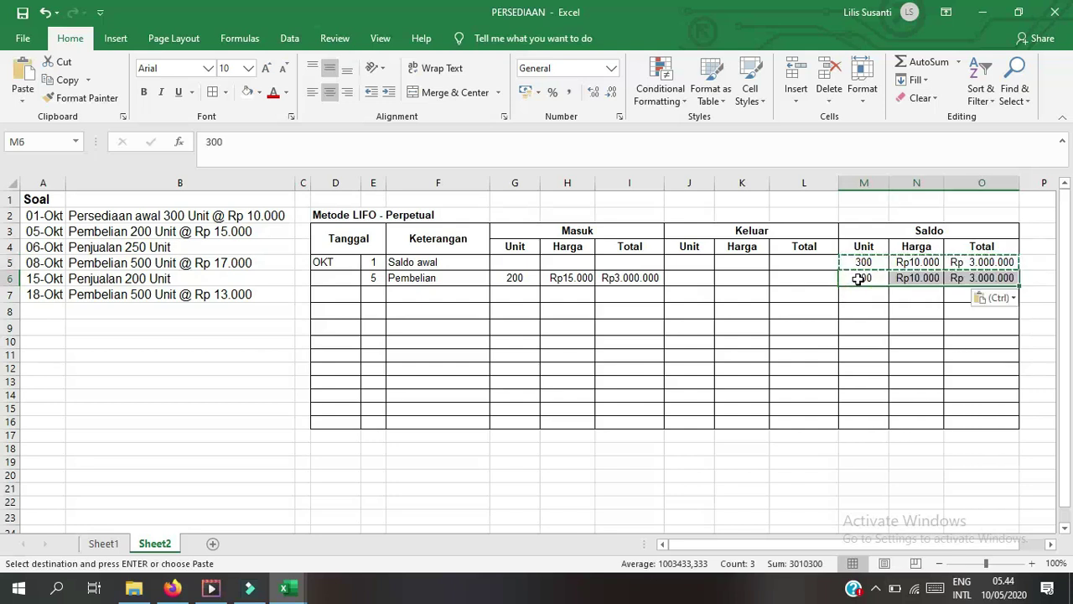
Step: Copy the October 5 purchase unit, price and total from G6:I6 into the Saldo section at M7:O7
click(500, 280)
drag(527, 280, 647, 285)
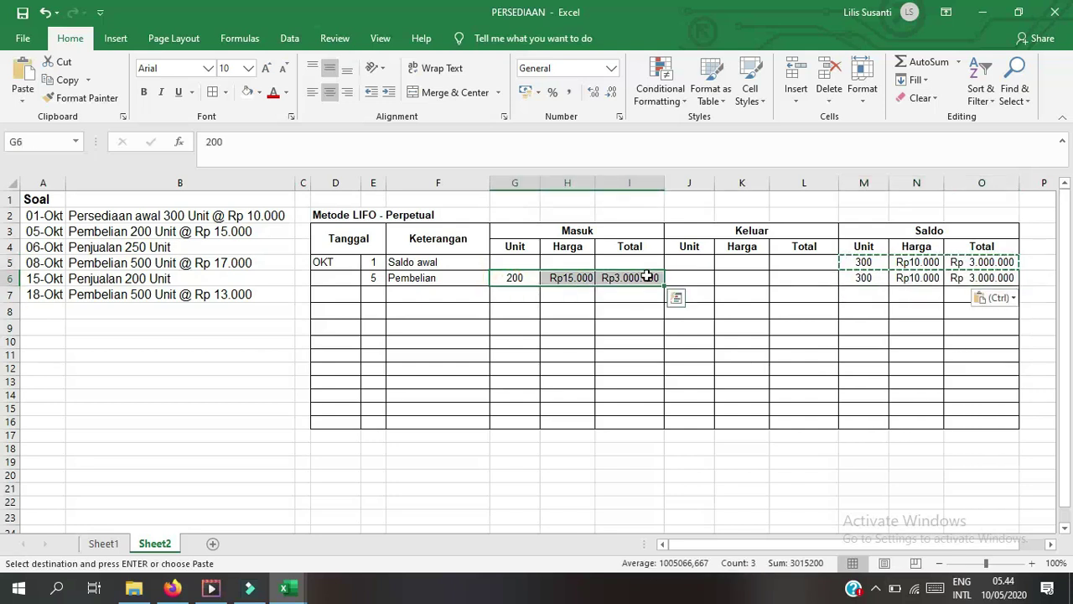
key(ctrl+c)
click(852, 289)
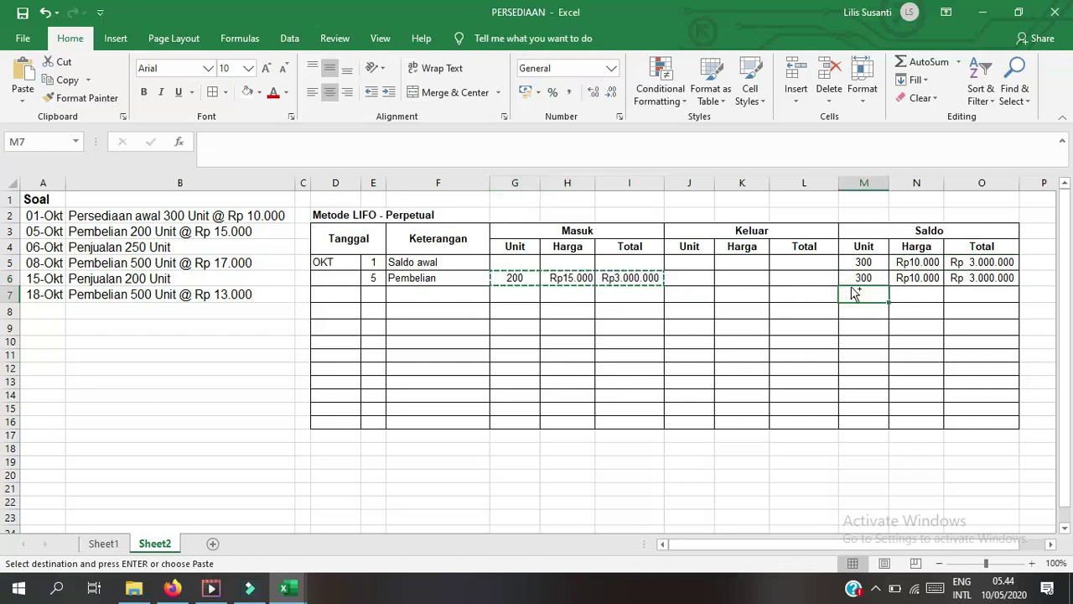
key(ctrl+v)
Step: Fill the opening balance row E5:O5 with the standard yellow color
drag(378, 263, 973, 262)
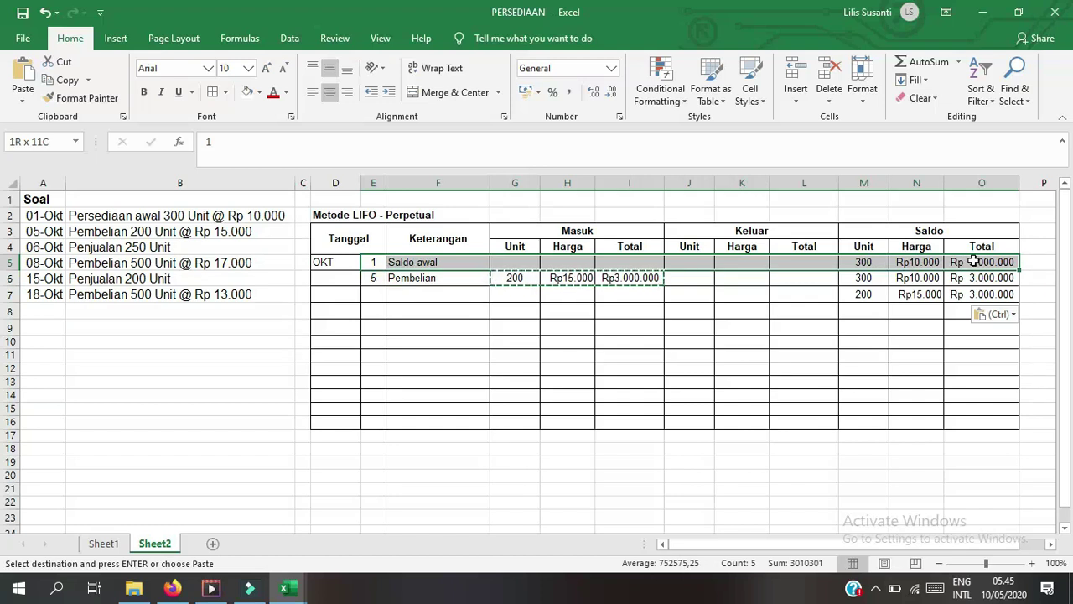
click(259, 92)
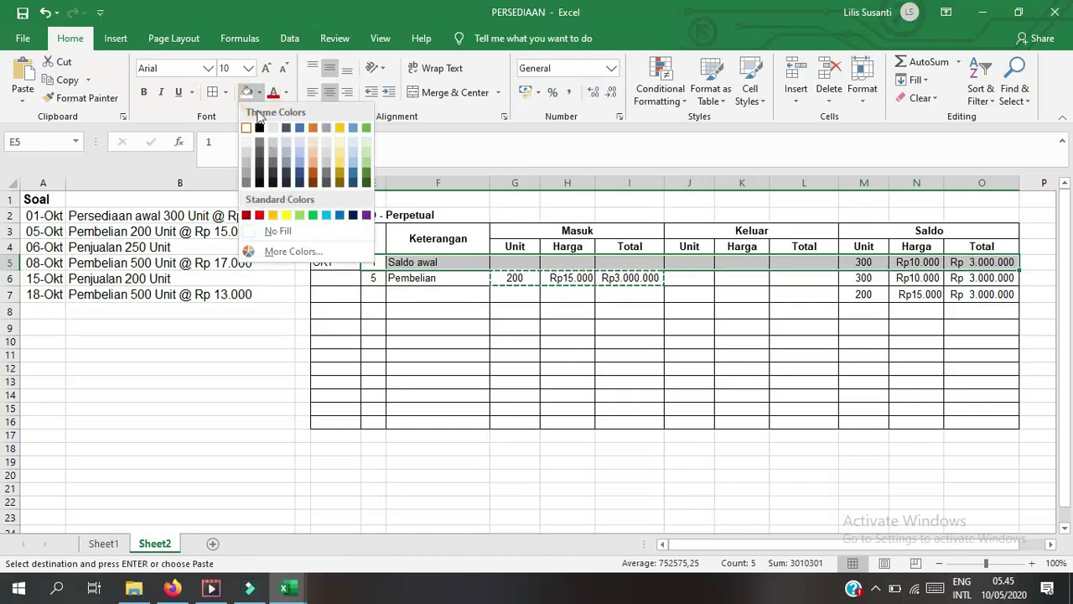
click(286, 215)
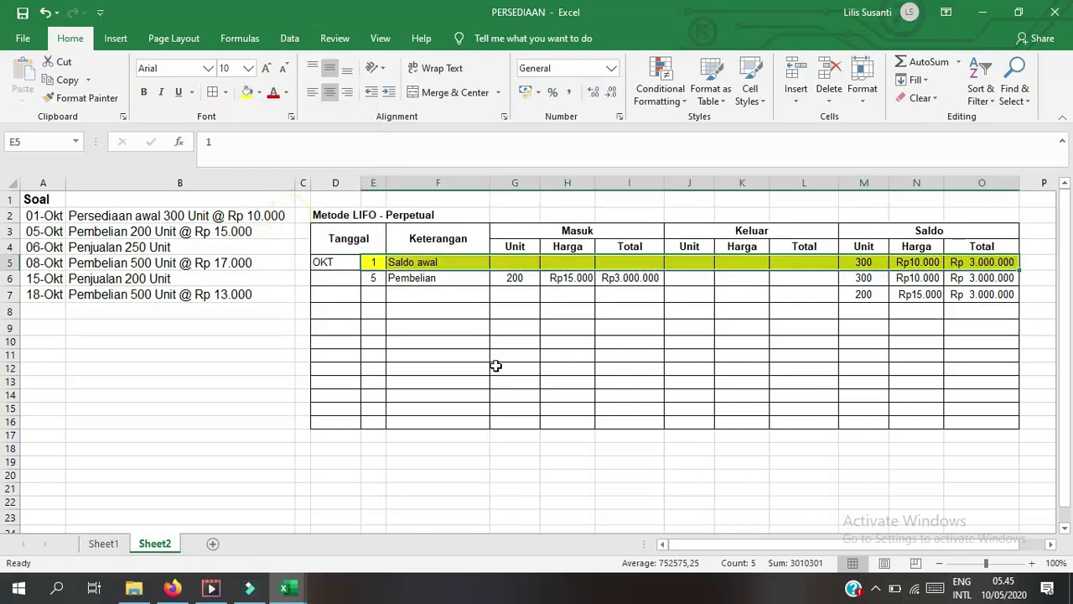
click(555, 327)
Step: Enter day 6 in E8 and the description "Penjualan" in F8
click(376, 311)
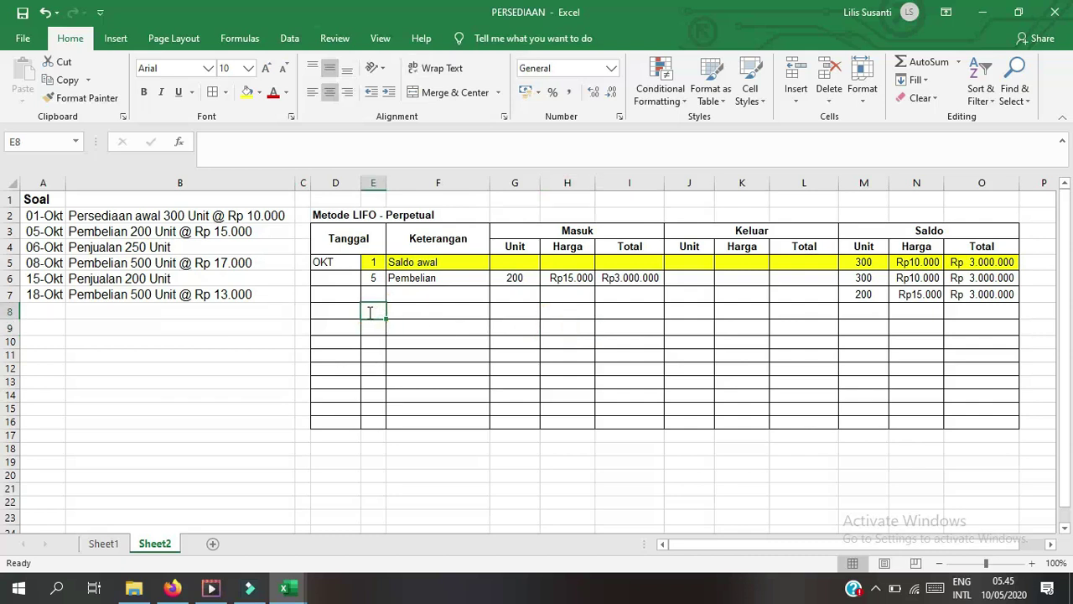
text(6)
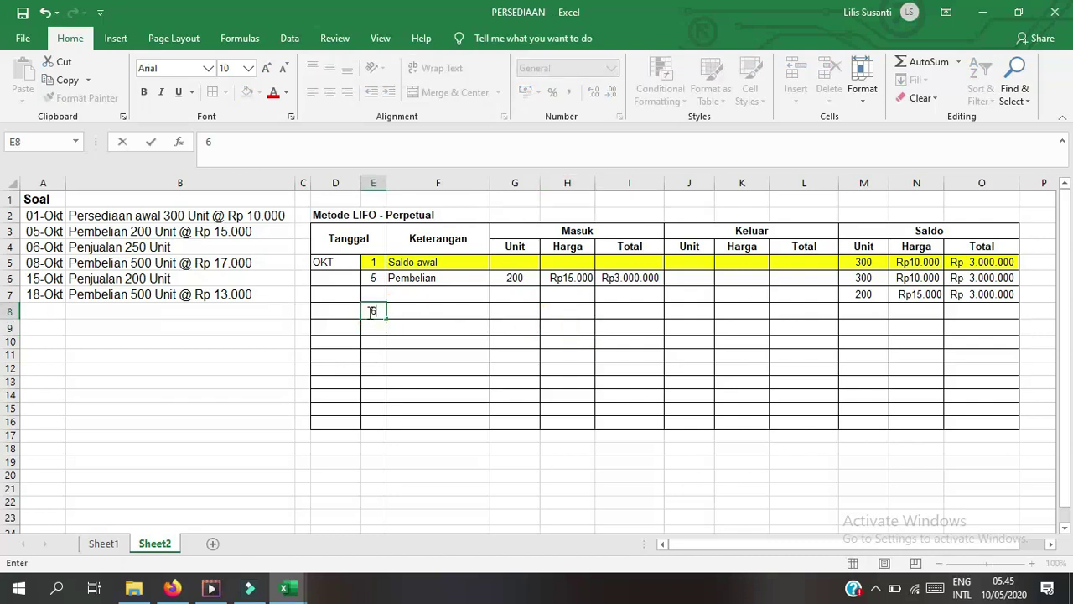
click(419, 315)
text(P)
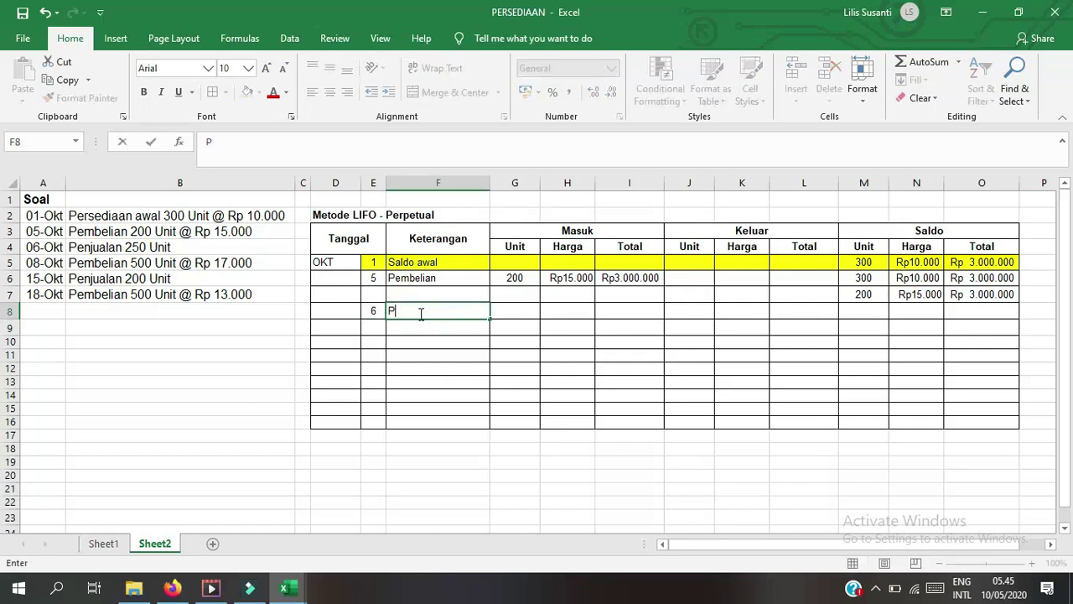
text(enjualan)
click(506, 310)
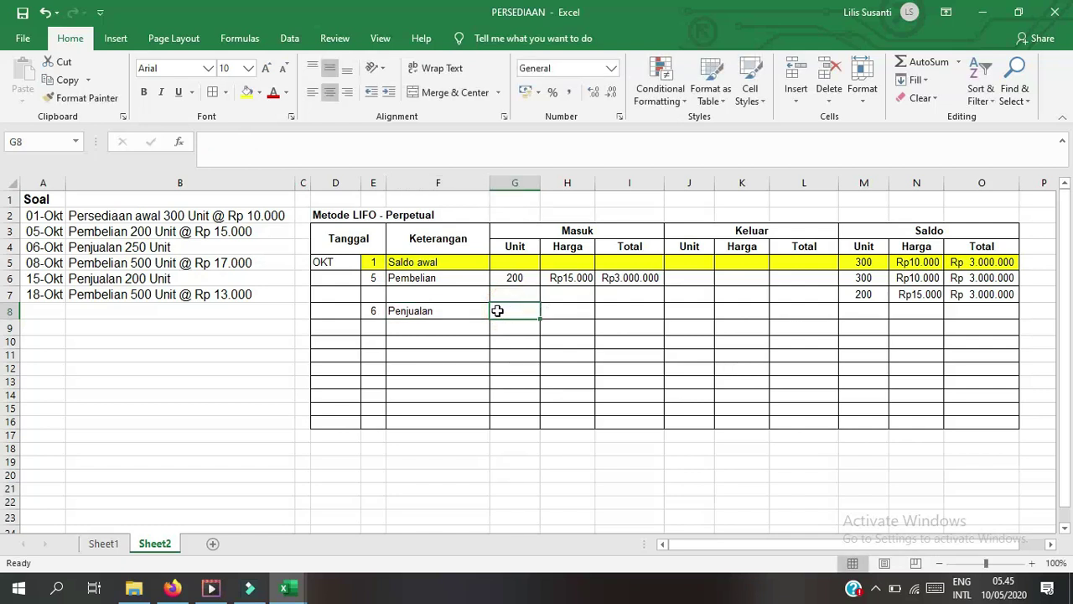
click(681, 315)
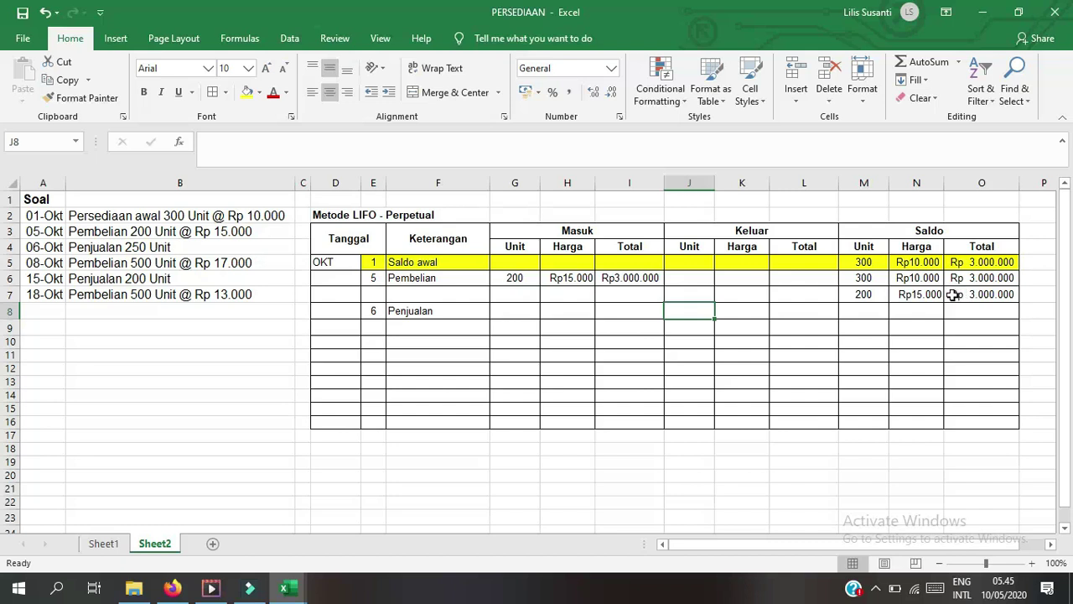
click(882, 296)
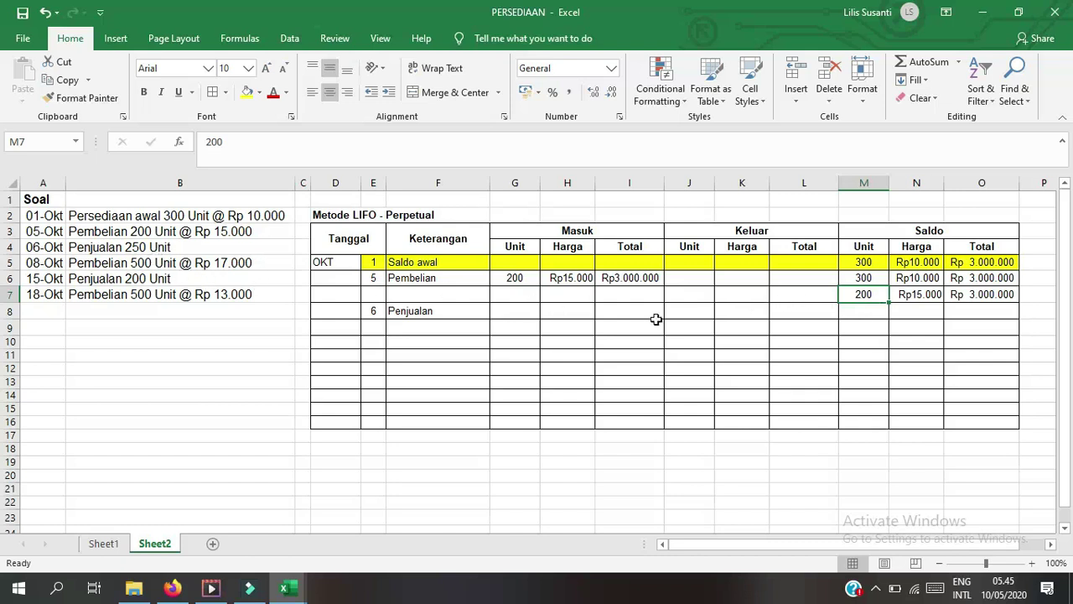
Step: Enter the October 6 units sold in the Keluar section: =M7 in J8 and 50 in J9
click(677, 308)
text(=)
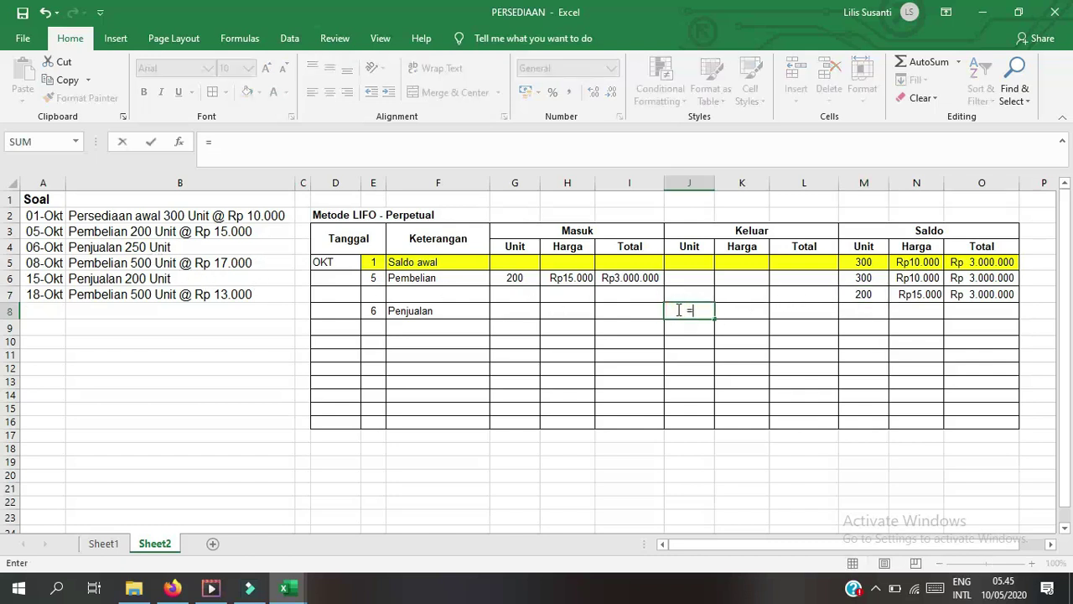
click(863, 295)
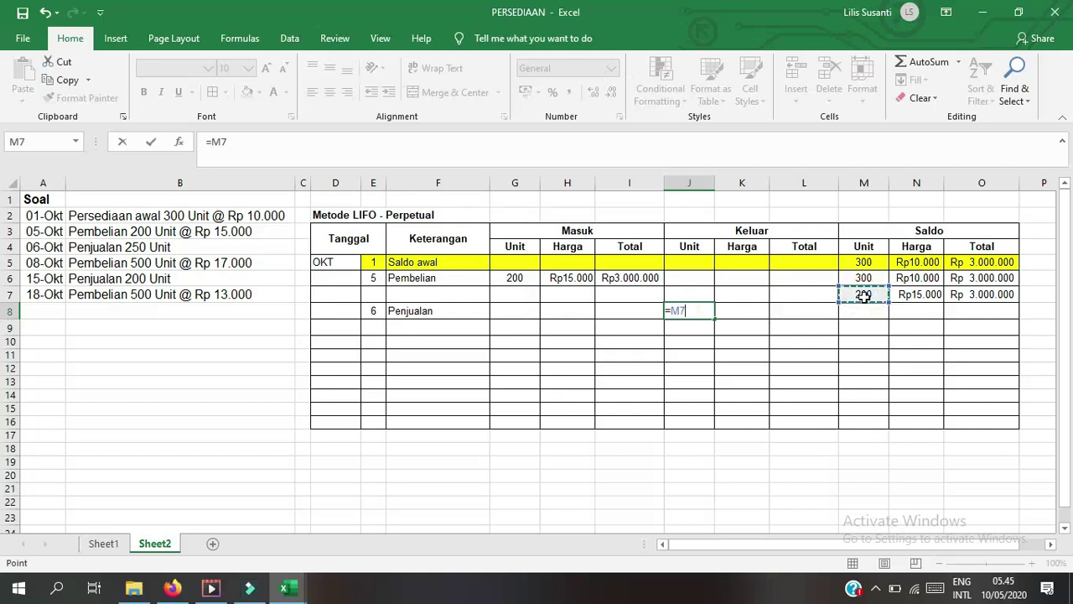
key(Return)
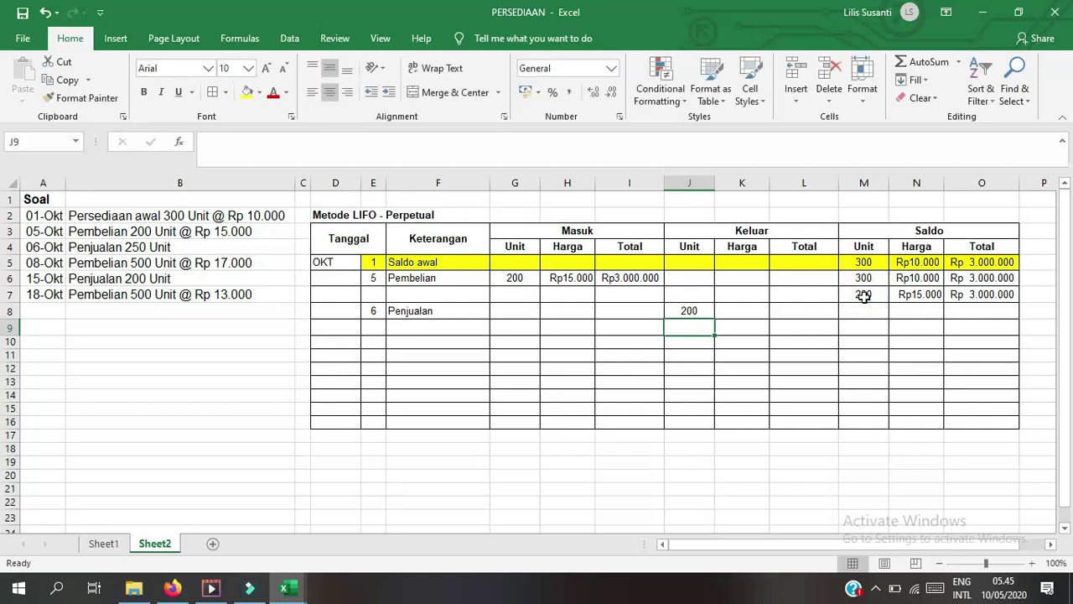
text(50)
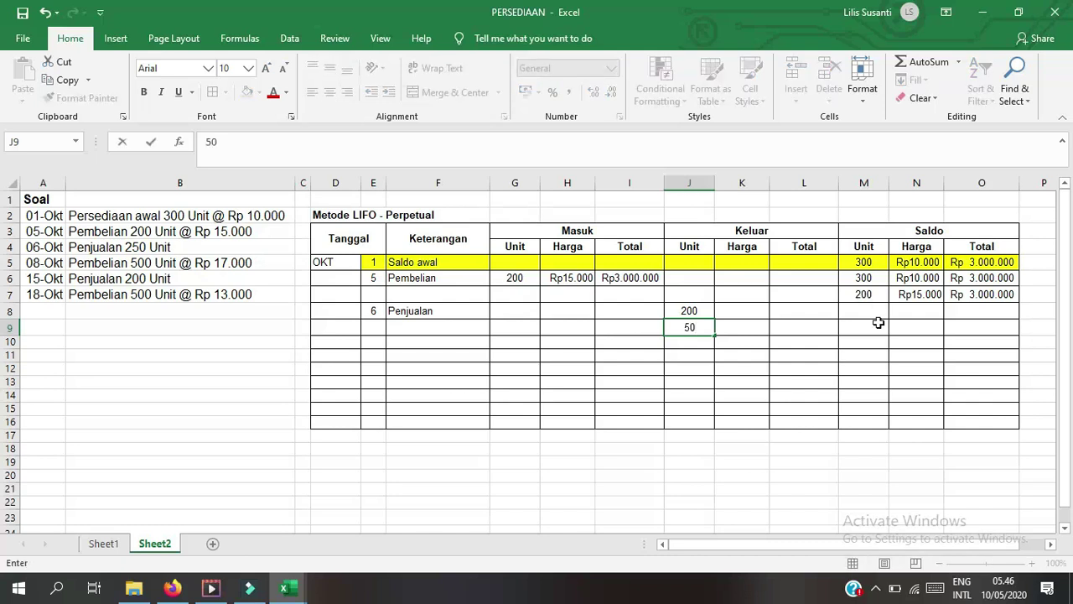
click(870, 340)
Step: Enter the October 6 sale prices in the Keluar section with =N7 in K8 and =N6 in K9
click(916, 277)
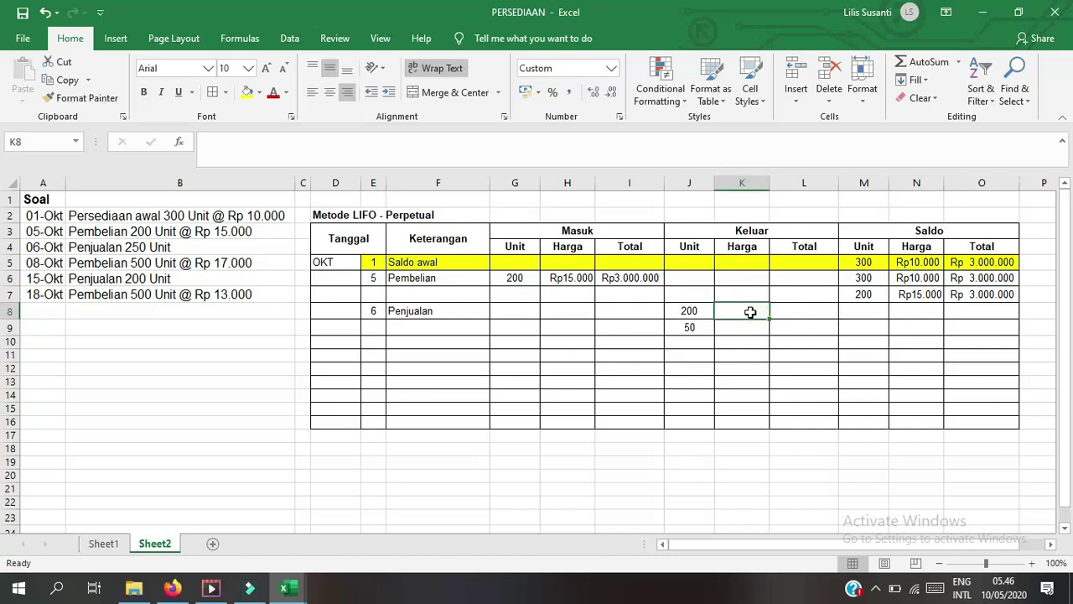
text(=)
click(937, 297)
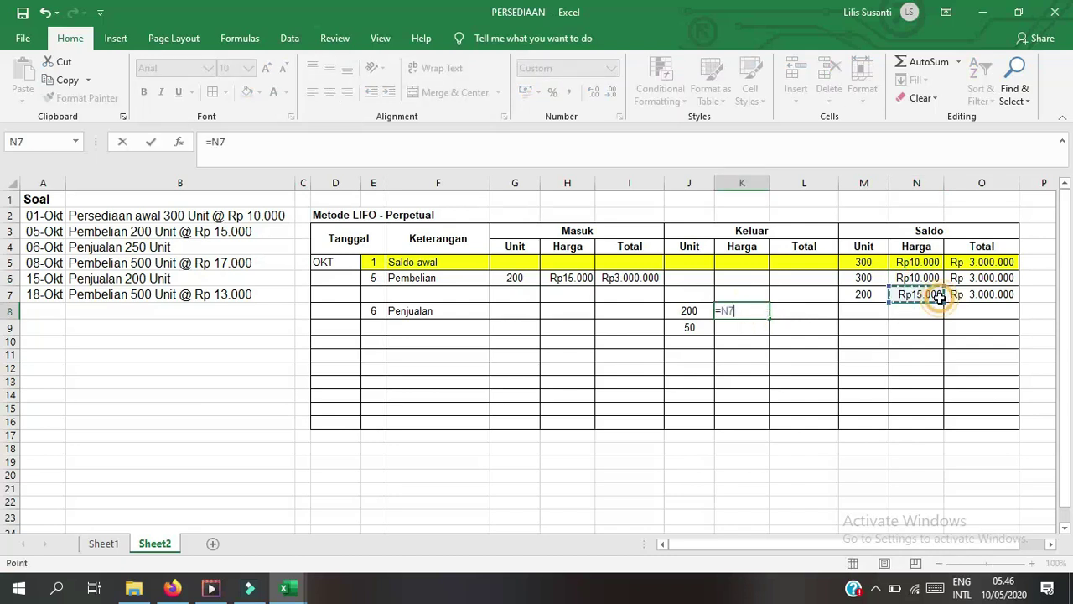
key(Return)
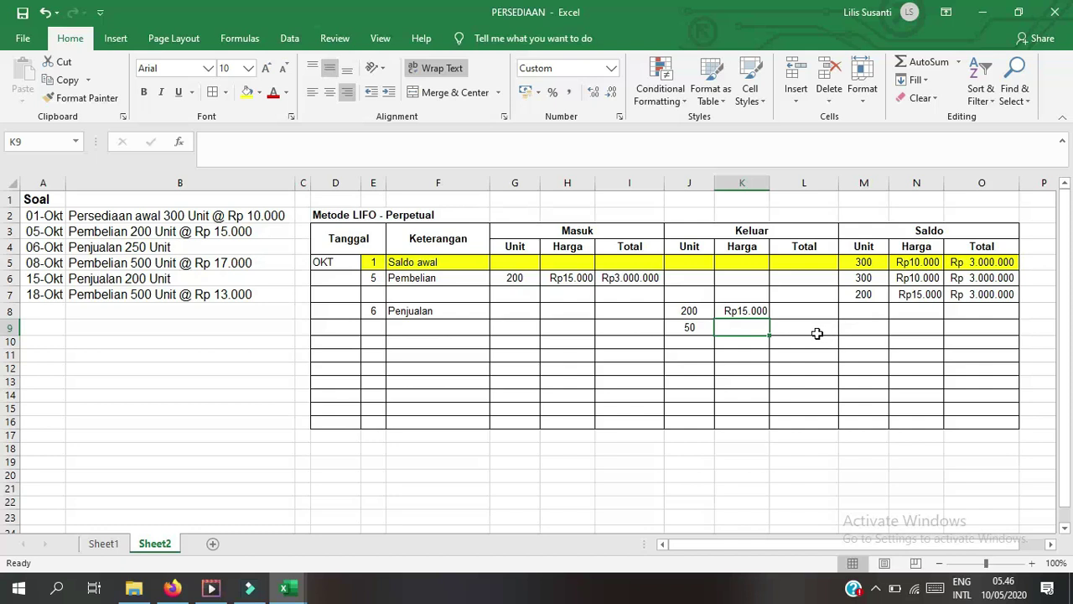
drag(864, 294, 960, 309)
click(693, 312)
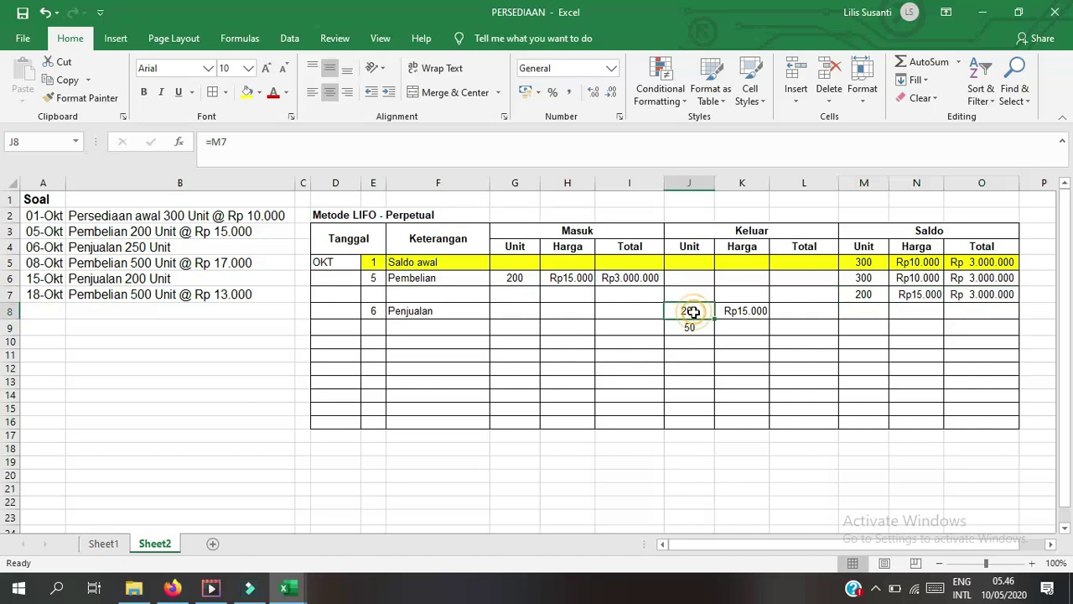
click(736, 325)
text(=)
click(910, 281)
key(Return)
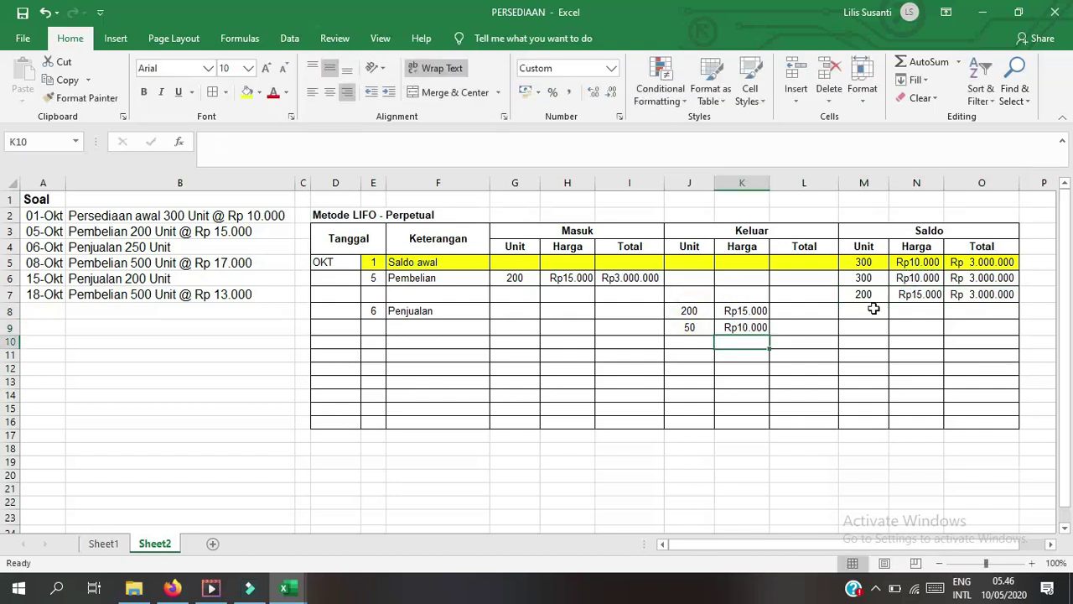
Step: Calculate the October 6 sale total with =J8*K8 in L8 and fill the formula down to L9
click(793, 312)
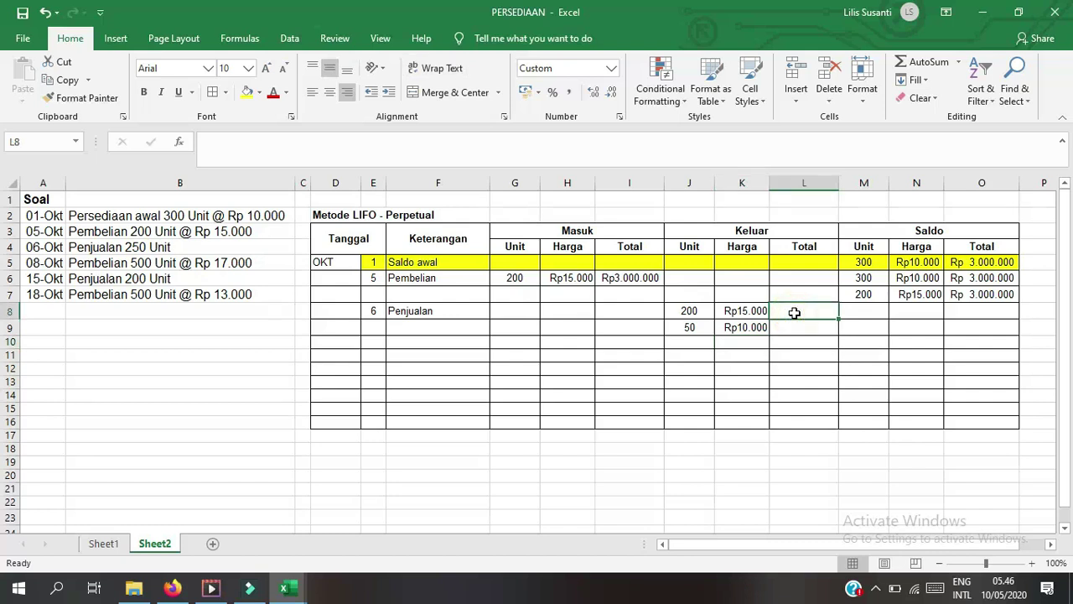
text(=)
click(685, 311)
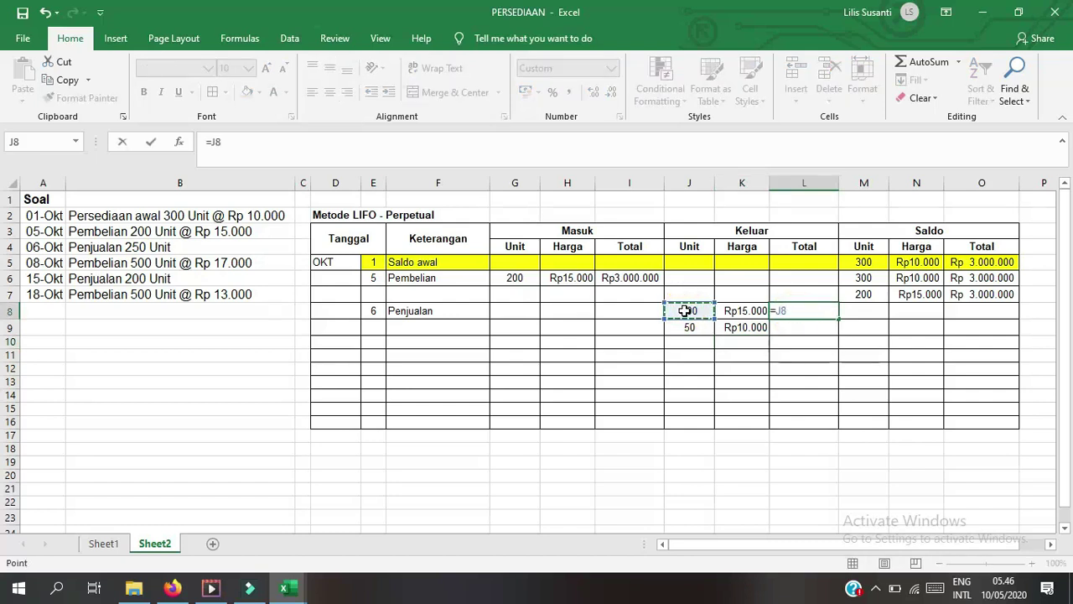
text(*)
click(744, 315)
key(Return)
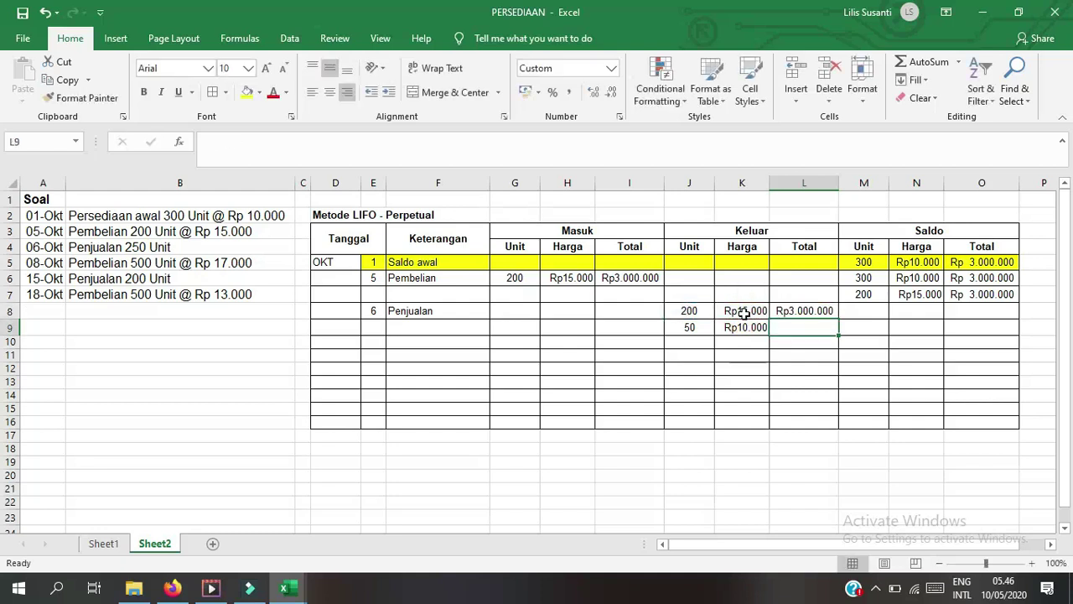
click(813, 316)
drag(838, 318, 835, 331)
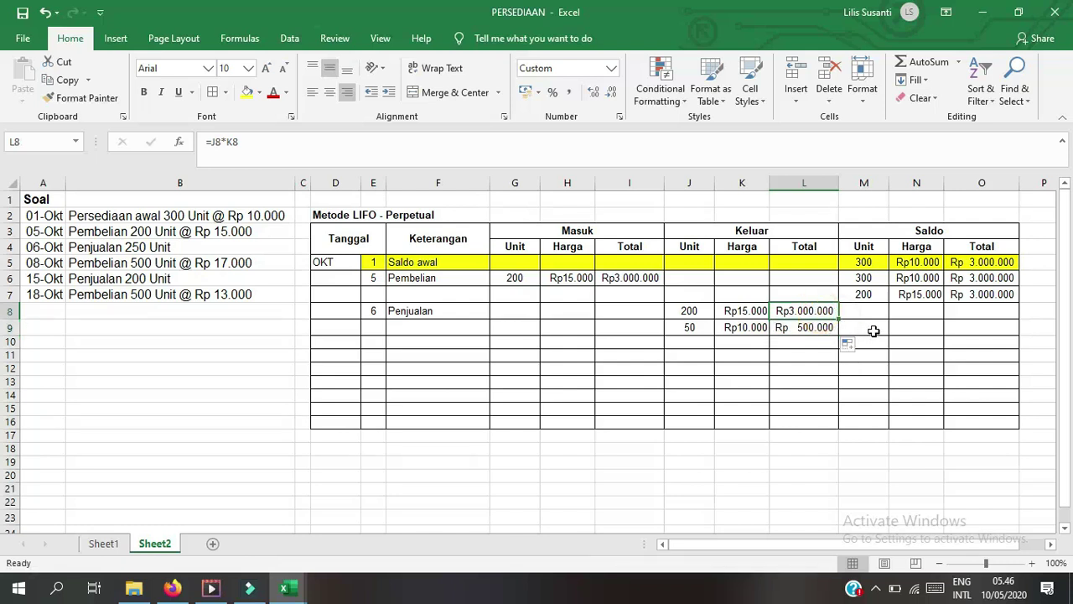
Step: Calculate the remaining Saldo units in M9 with the formula =M6-J9
click(874, 329)
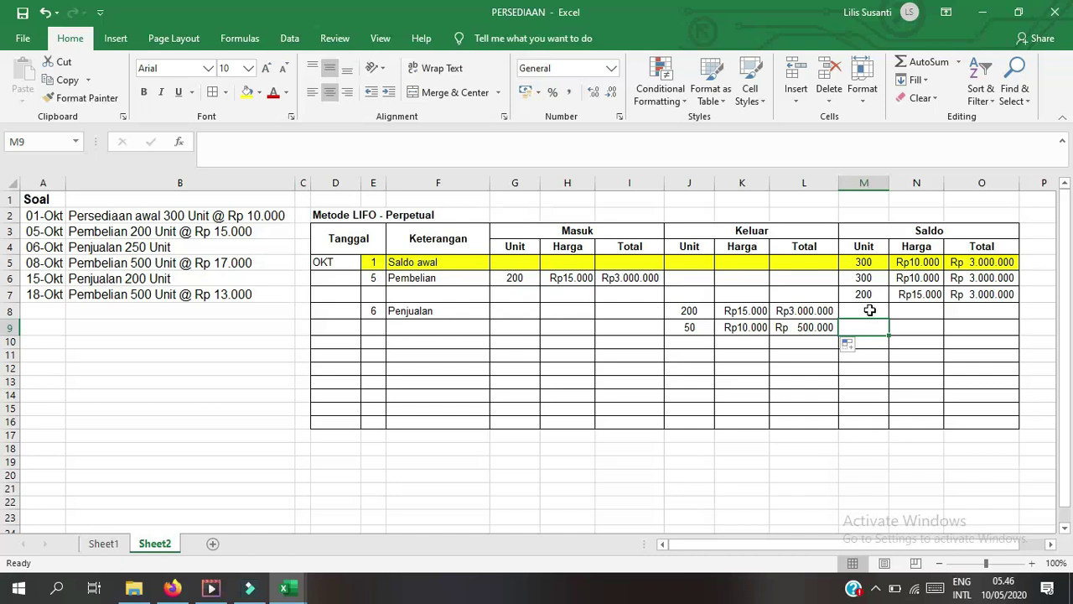
drag(864, 295, 973, 299)
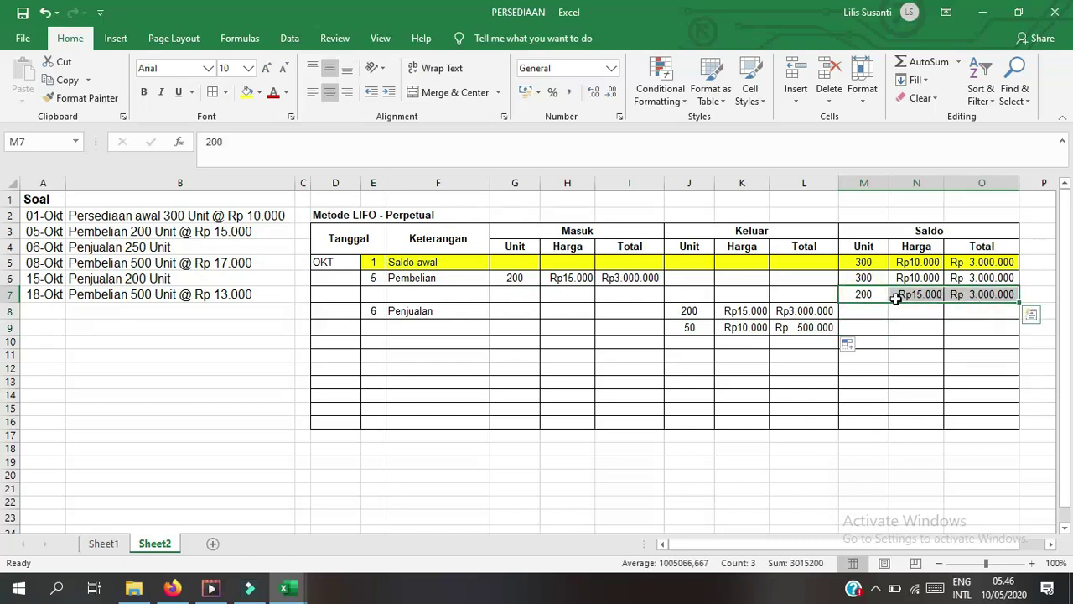
click(863, 276)
click(863, 327)
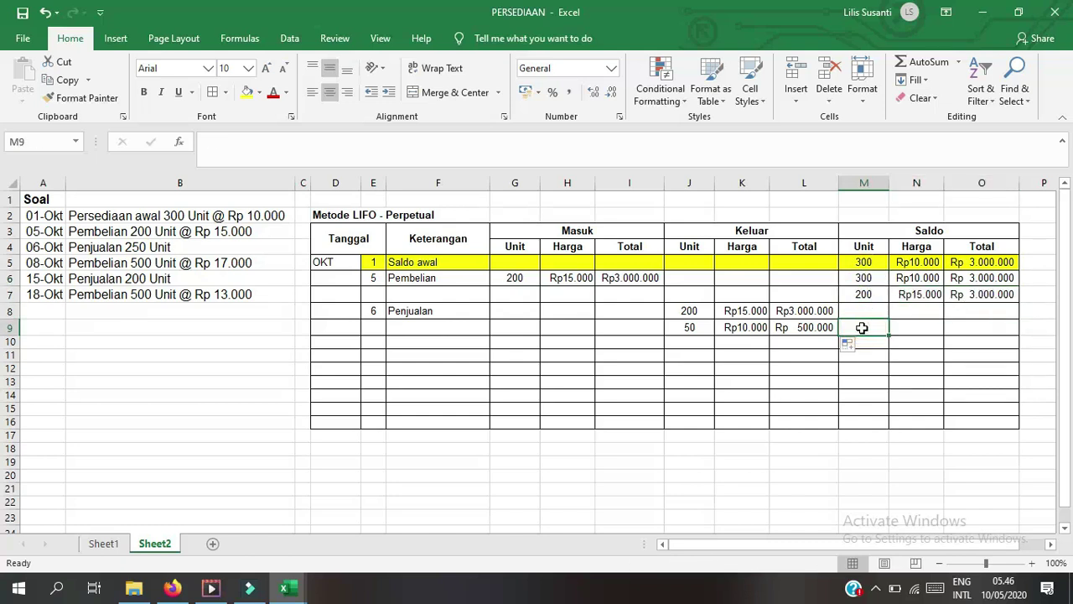
text(=)
click(866, 277)
text(-)
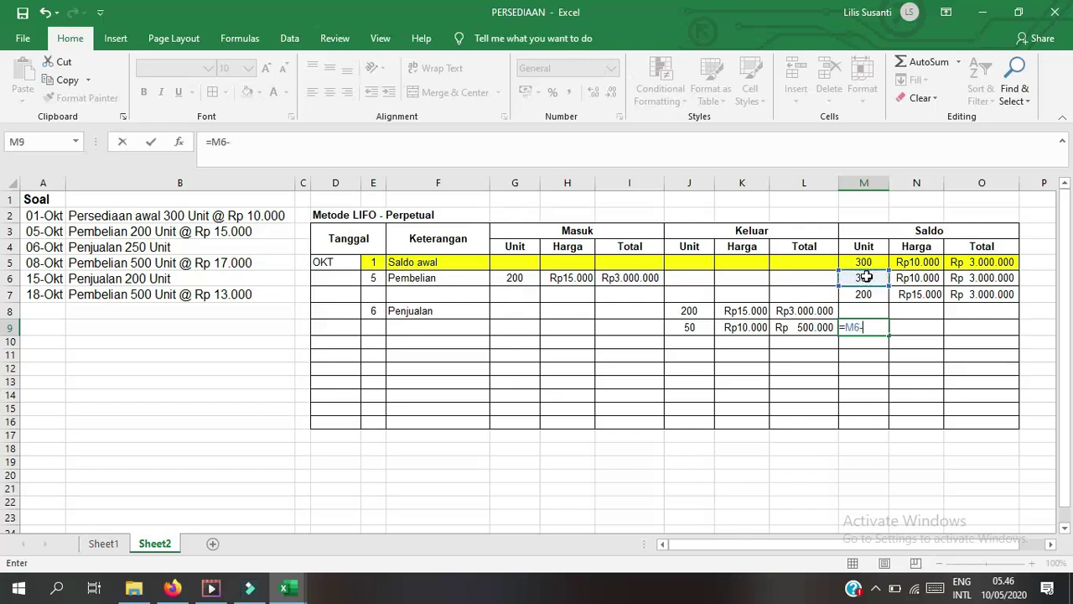
click(690, 326)
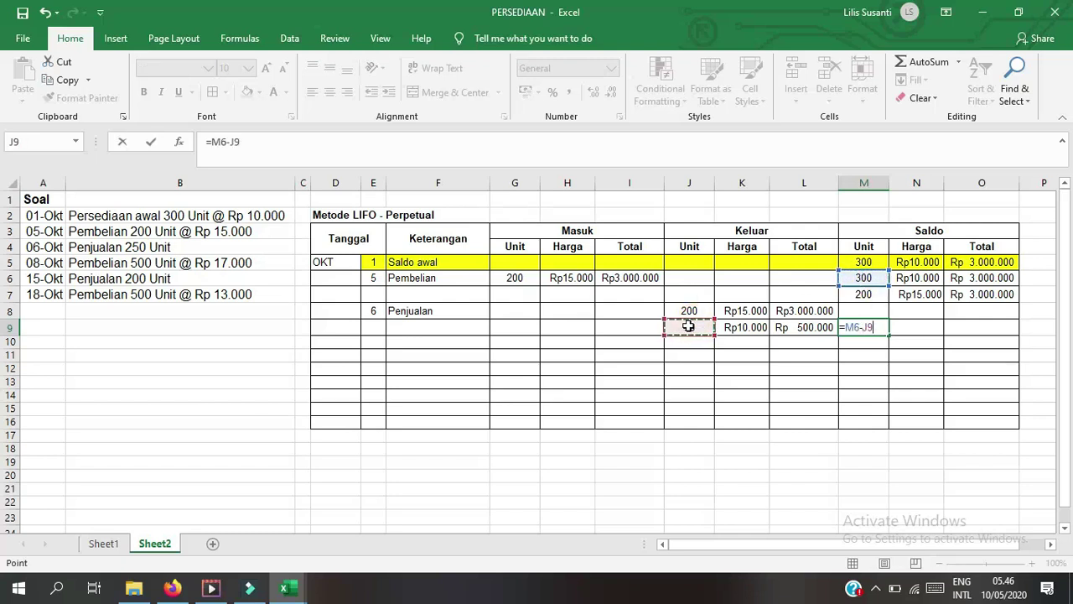
key(Return)
Step: Enter the Saldo price for the remaining units in N9 with the formula =N6
click(904, 324)
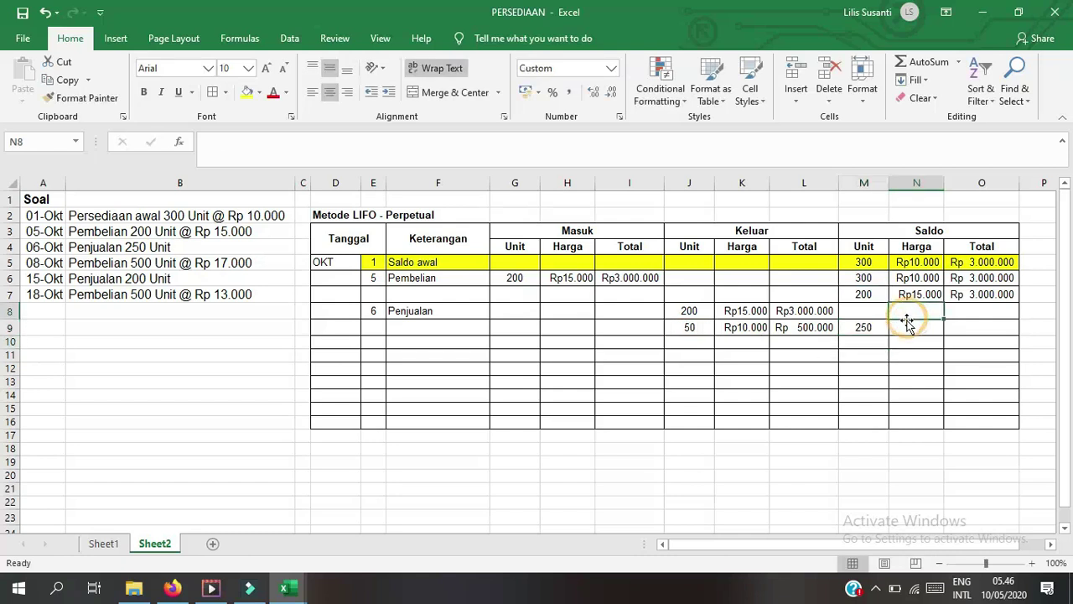
text(=)
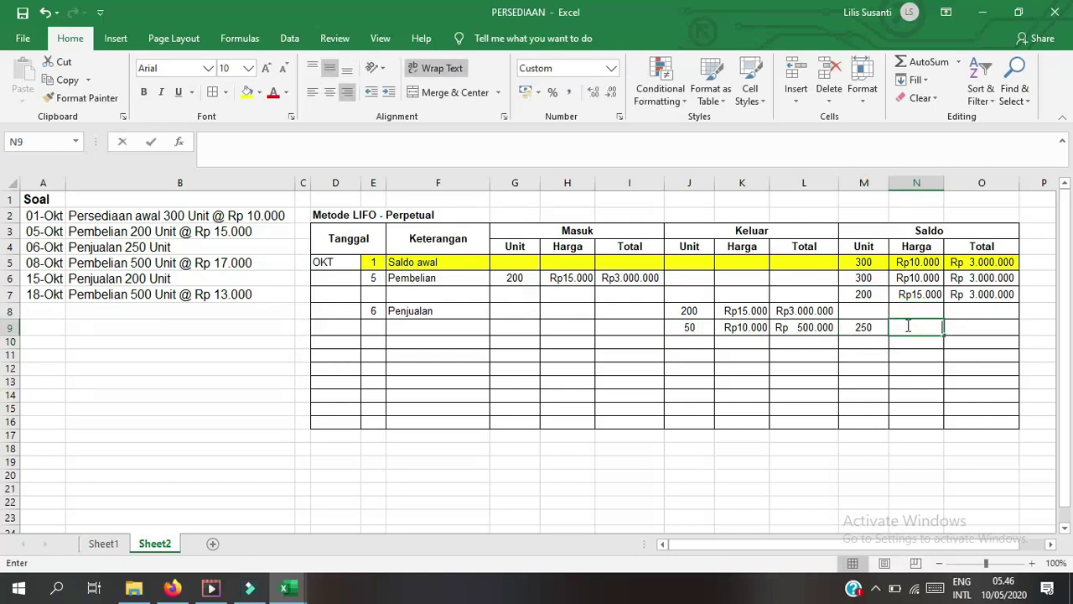
click(922, 277)
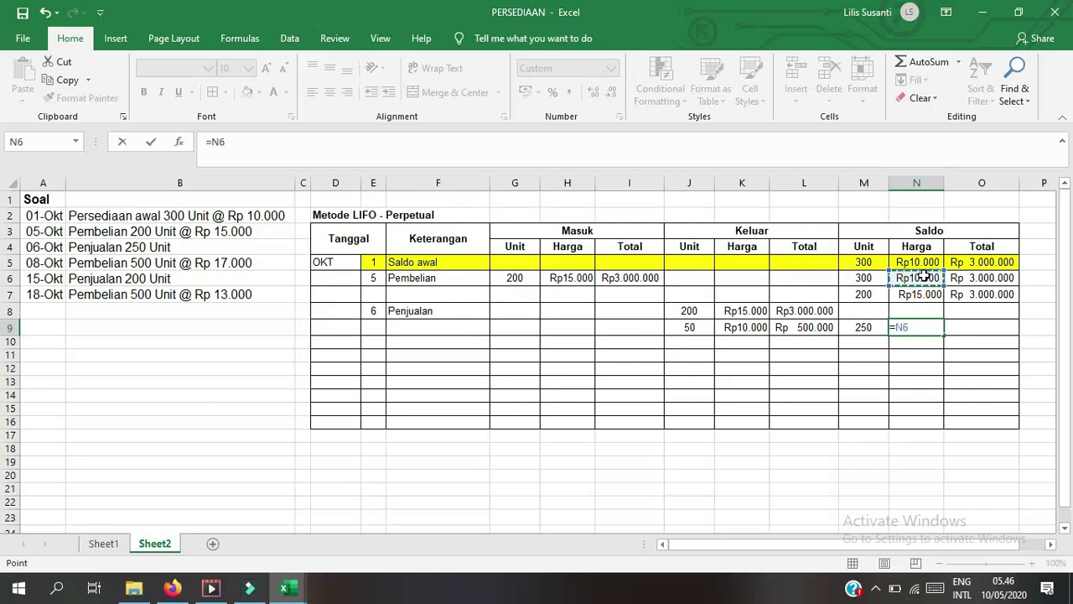
key(Return)
Step: Copy the Saldo total formula from O7 into O9
click(966, 327)
click(968, 294)
right_click(968, 295)
click(840, 264)
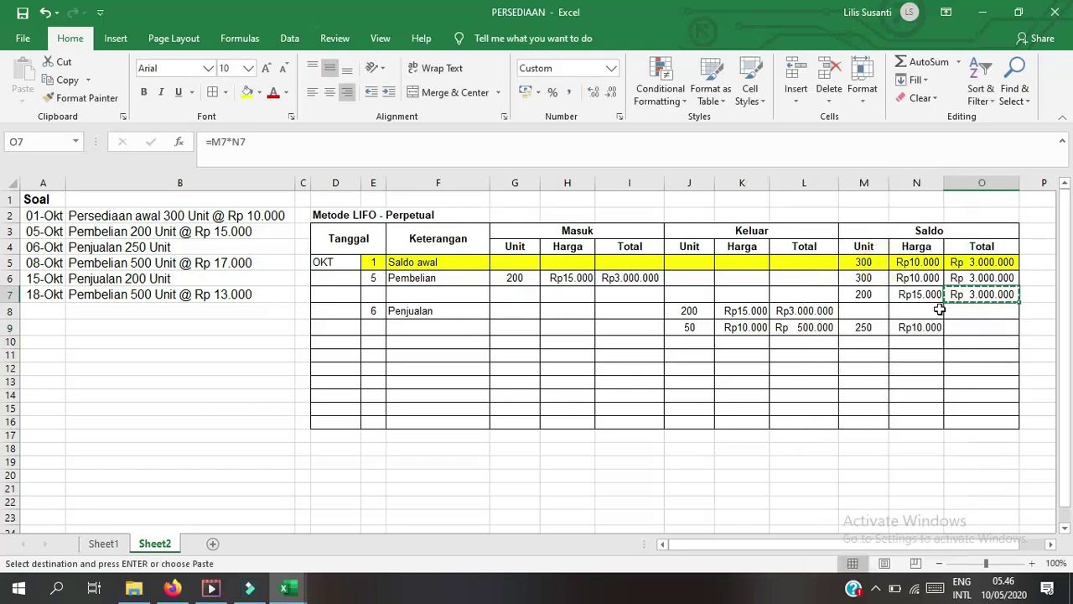
click(958, 327)
key(Return)
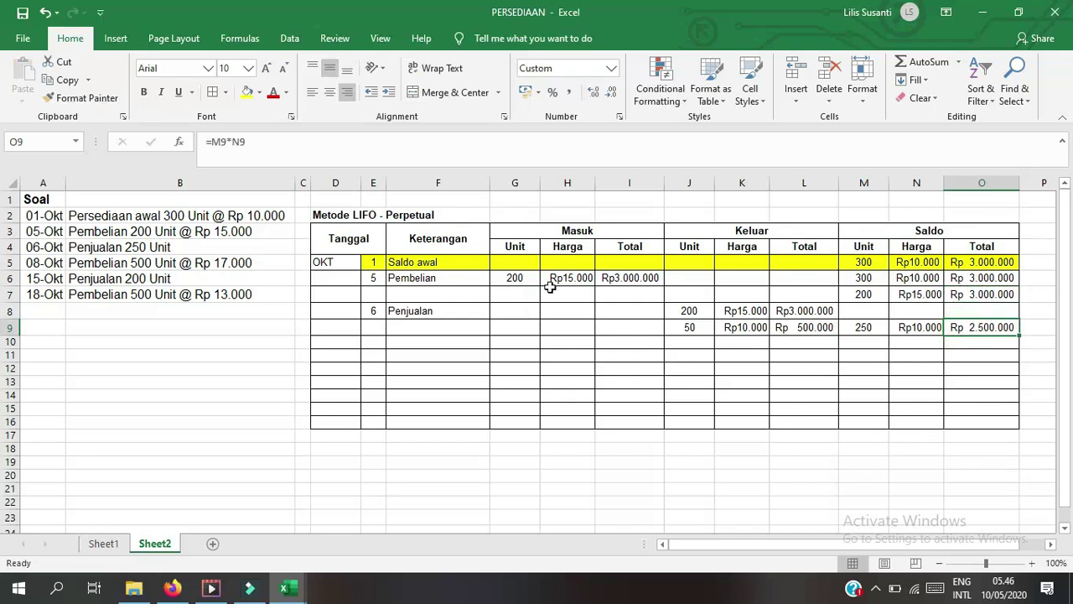
Step: Fill the October 6 sale rows E8:O9 with the current yellow fill color
drag(363, 315, 979, 329)
click(247, 92)
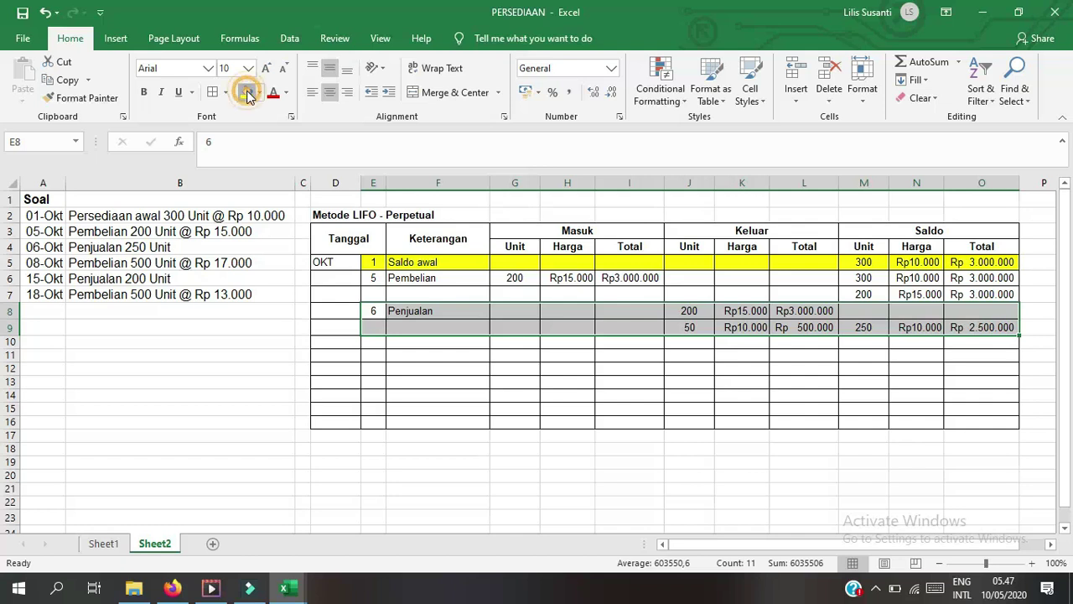
click(446, 367)
click(421, 353)
click(868, 343)
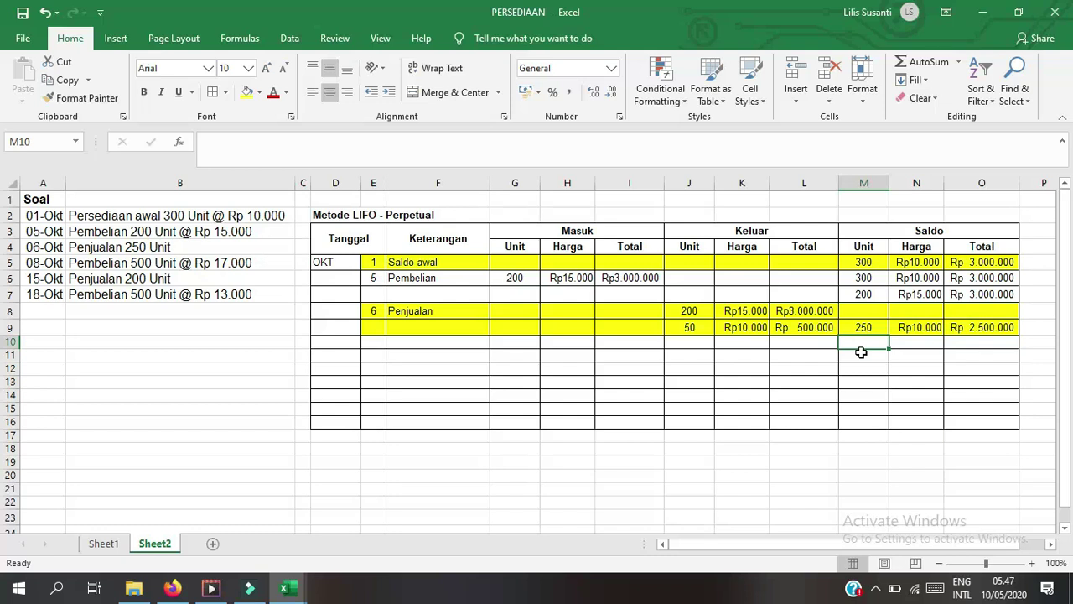
click(872, 300)
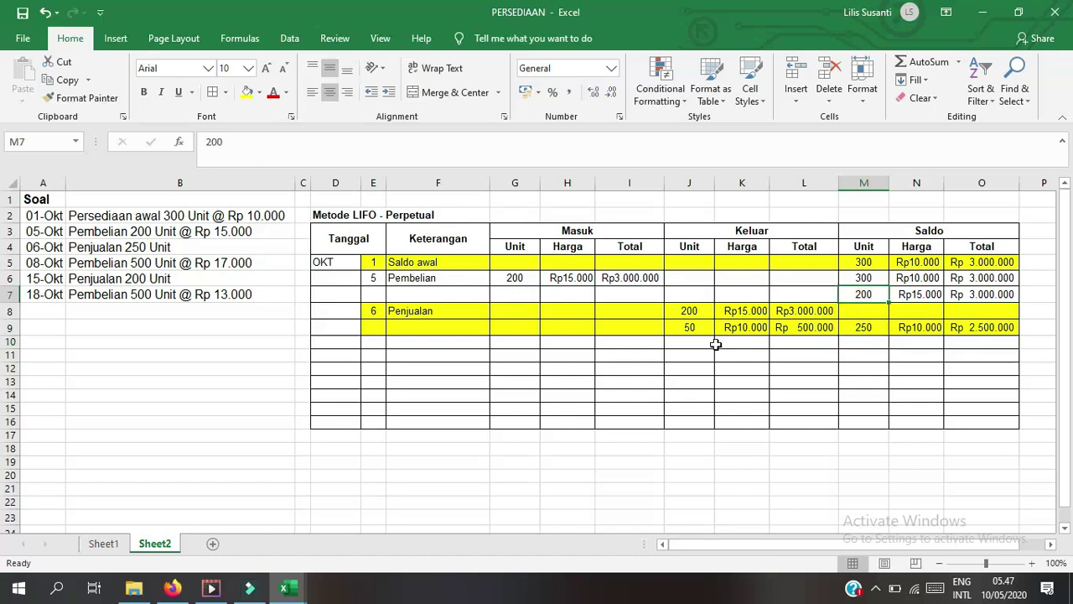
click(680, 314)
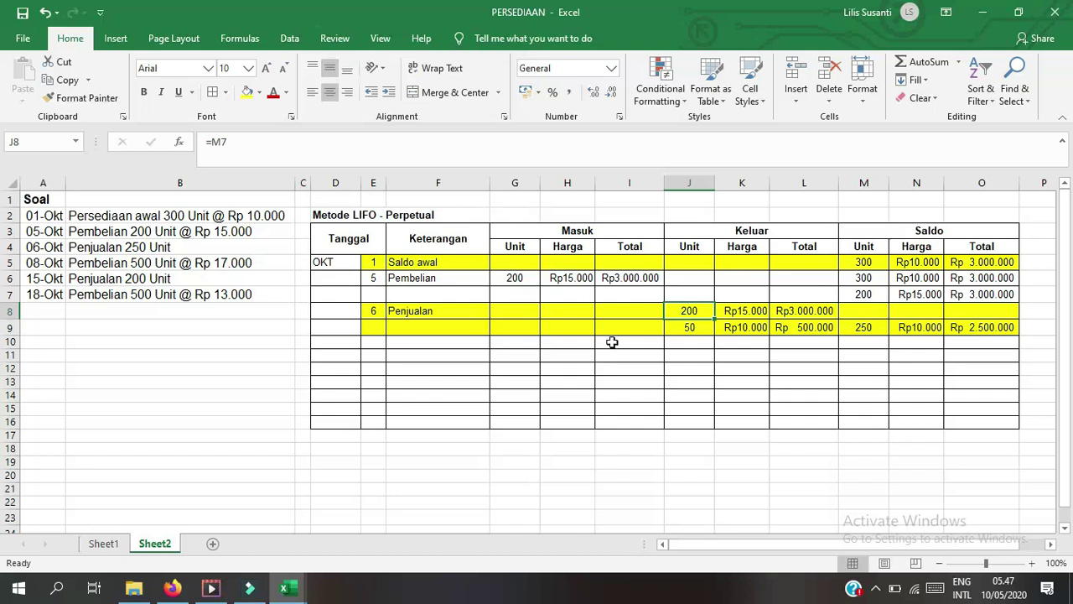
Step: Enter day 8 in E10 and the description "Pembelian" in F10
click(373, 343)
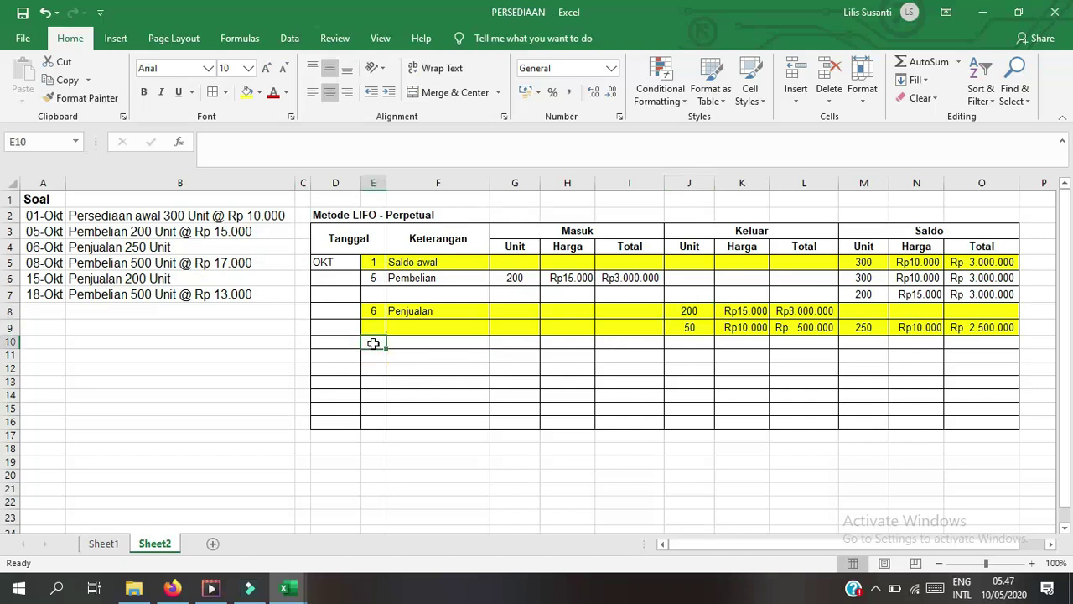
text(8)
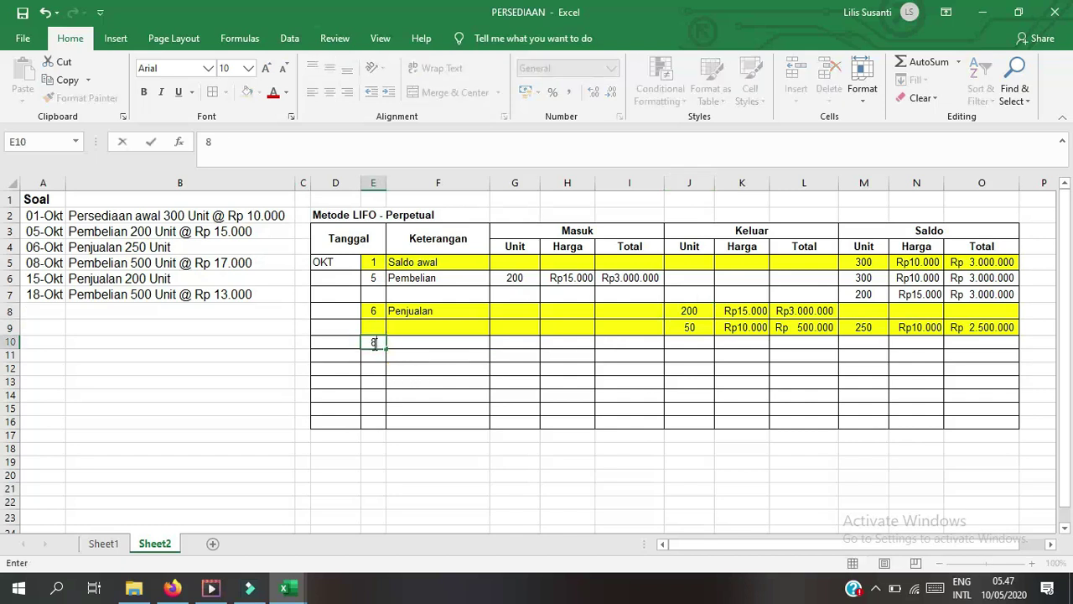
click(412, 342)
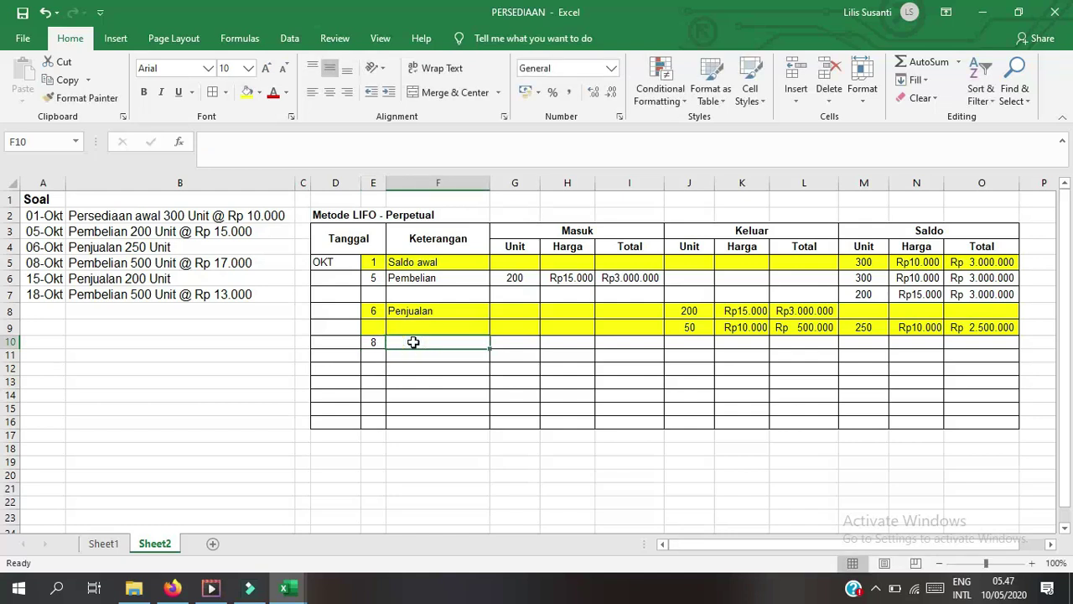
text(Pembelian)
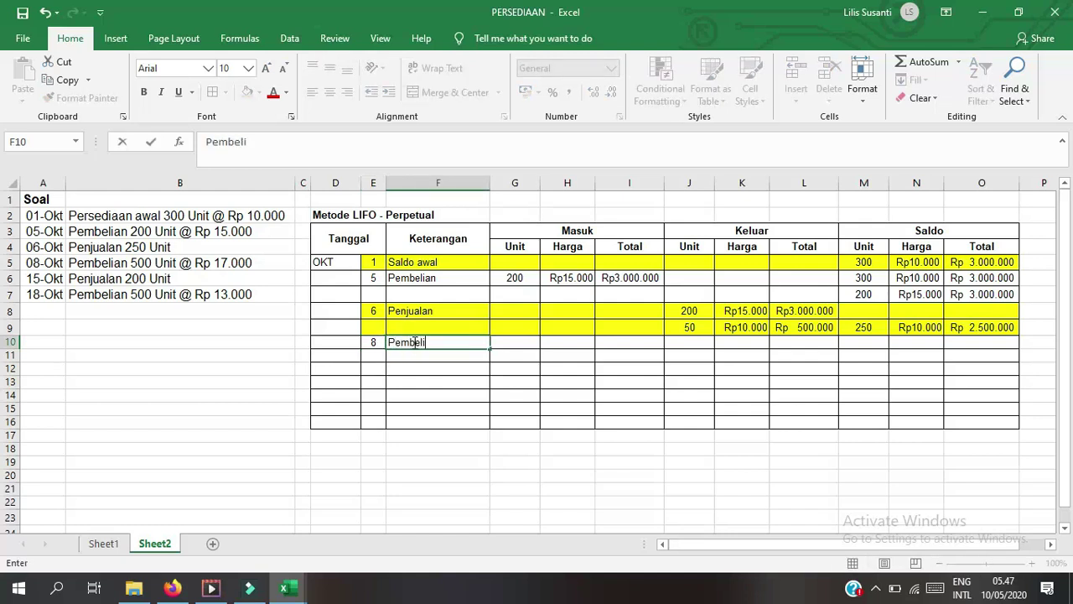
Step: Enter the October 8 purchase's Masuk quantity 500 in G10 and unit price 17000 in H10
click(516, 343)
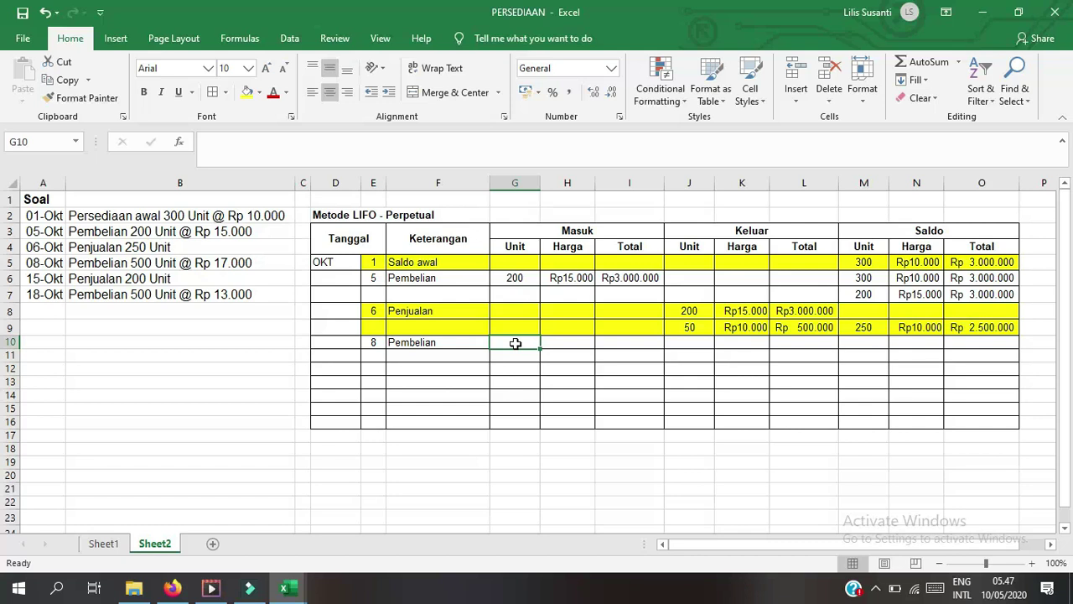
text(500)
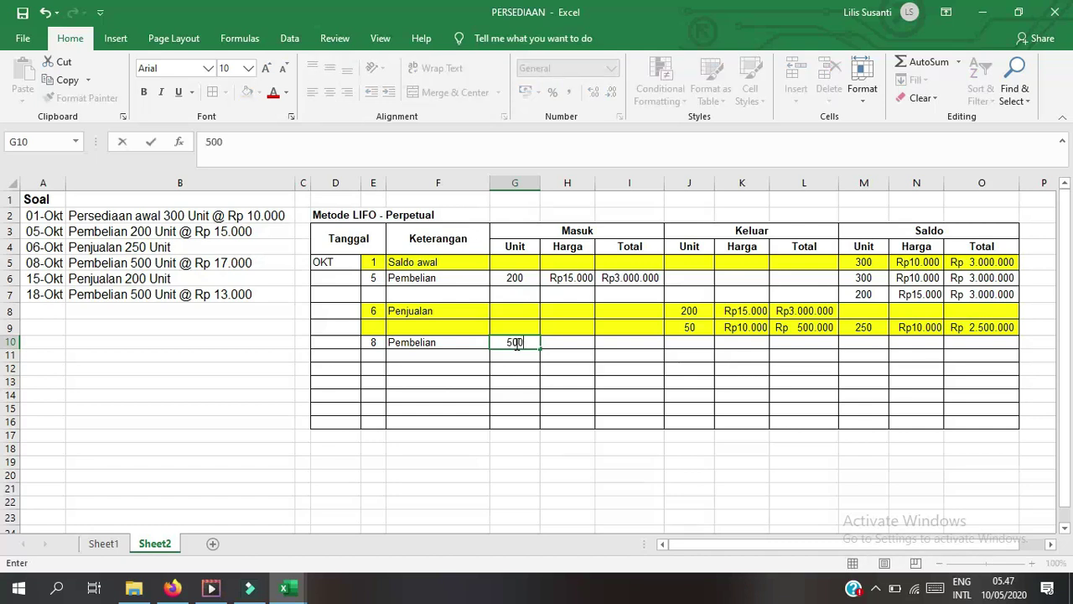
key(Tab)
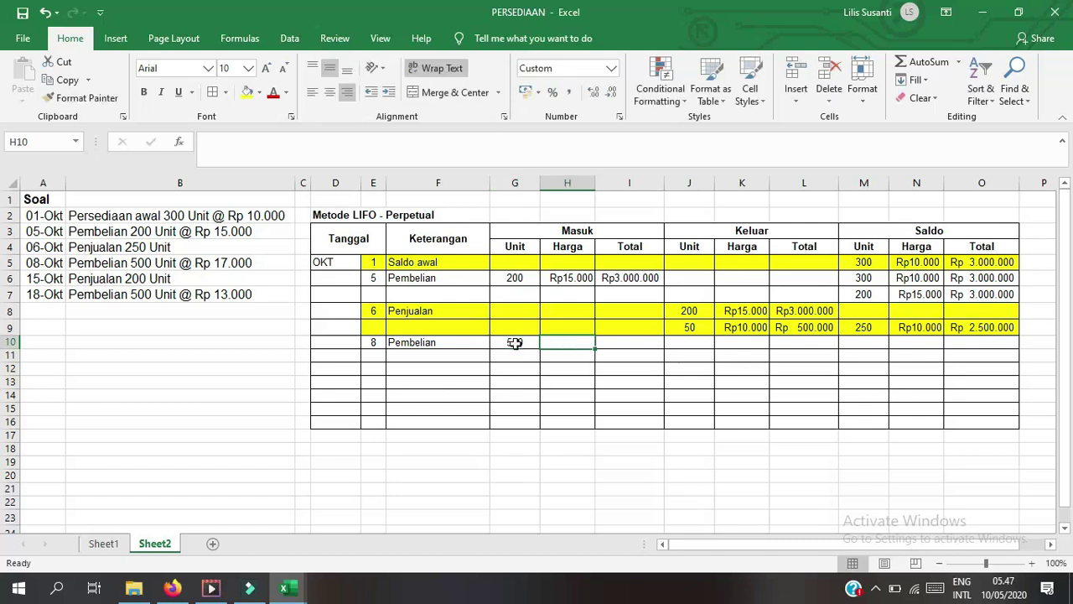
text(17.000)
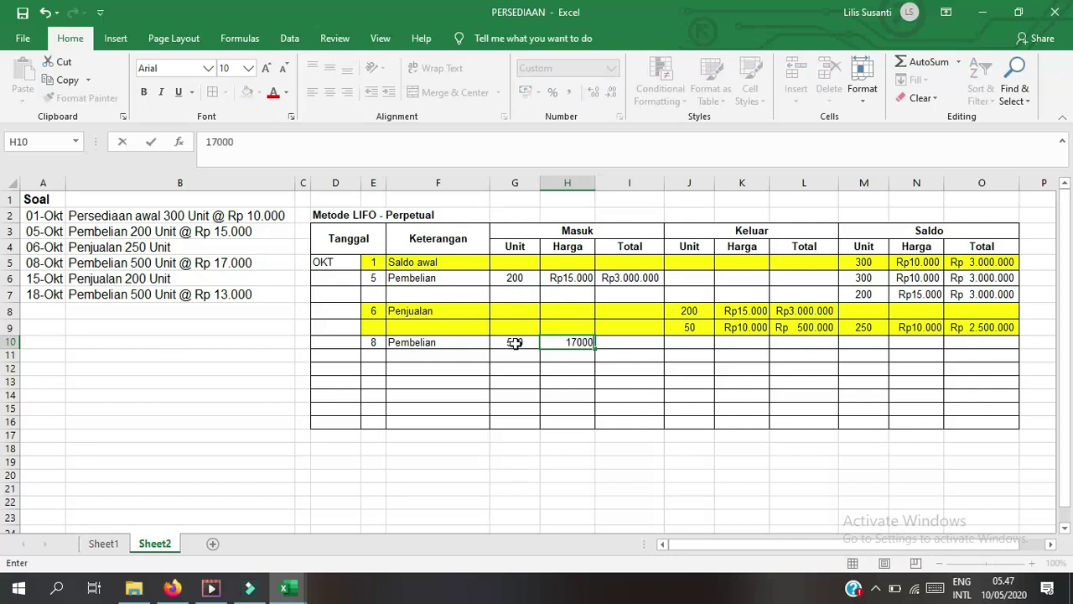
key(Tab)
Step: Copy the Masuk total formula from I6 into I10
click(617, 270)
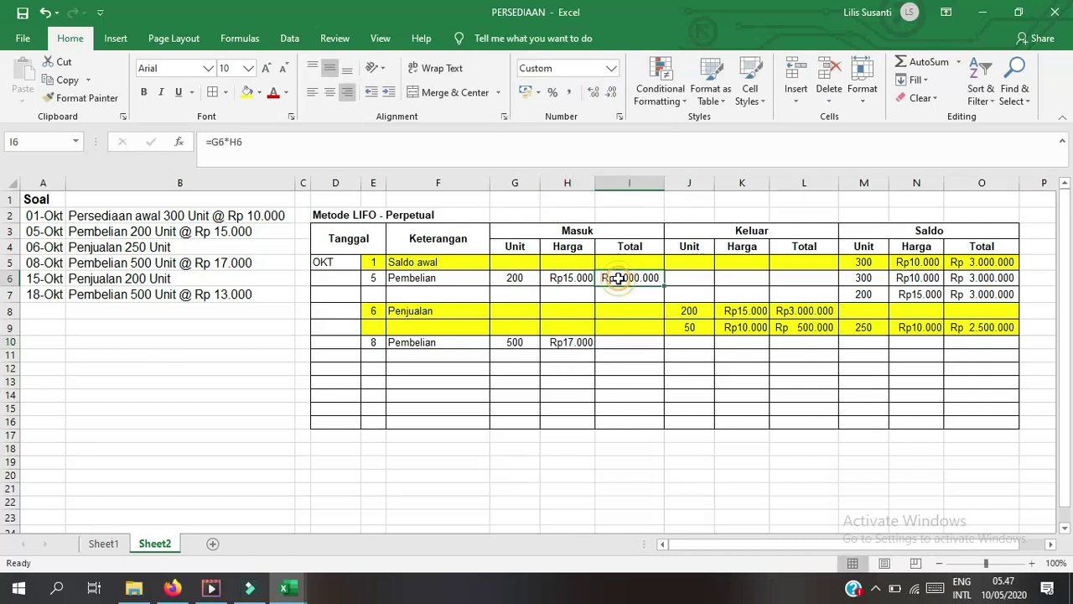
key(ctrl+c)
click(604, 342)
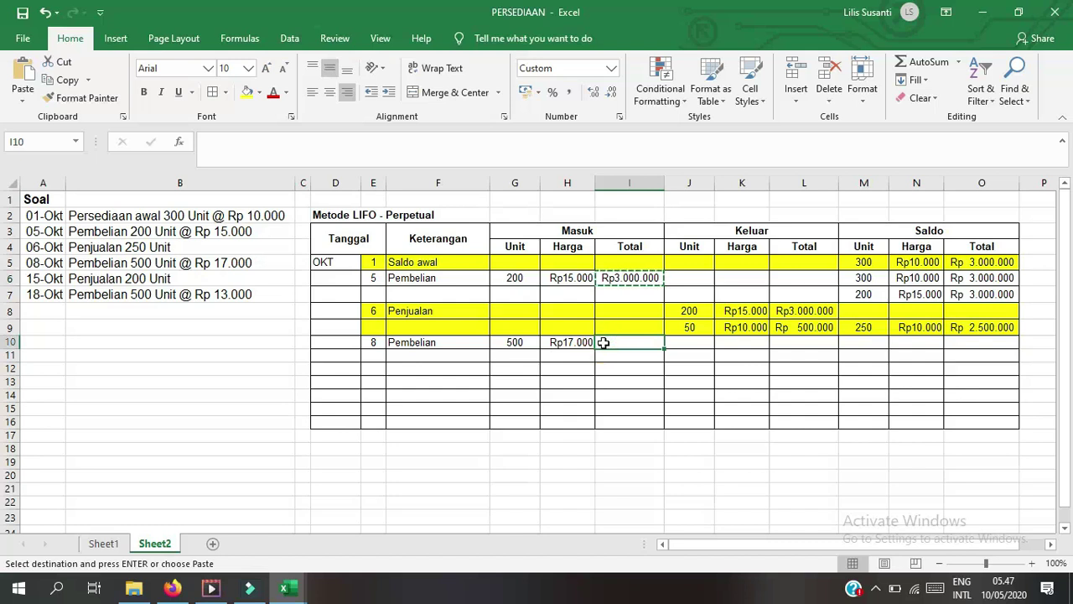
key(ctrl+v)
click(622, 354)
click(619, 343)
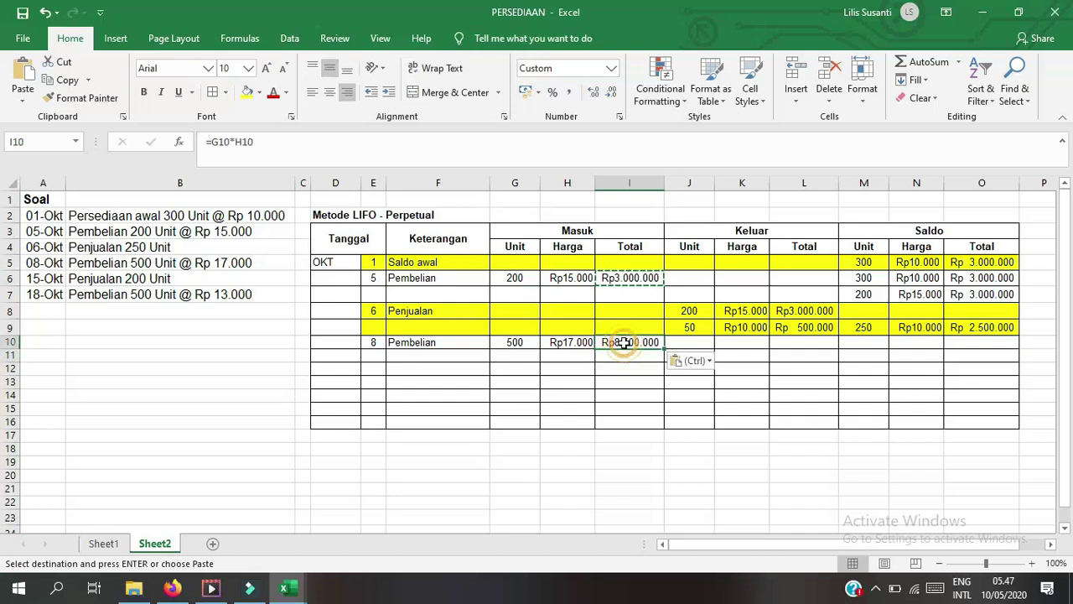
Step: Carry the previous Saldo layer into row 10 with the formulas =M9 in M10 and =N9 in N10
click(866, 344)
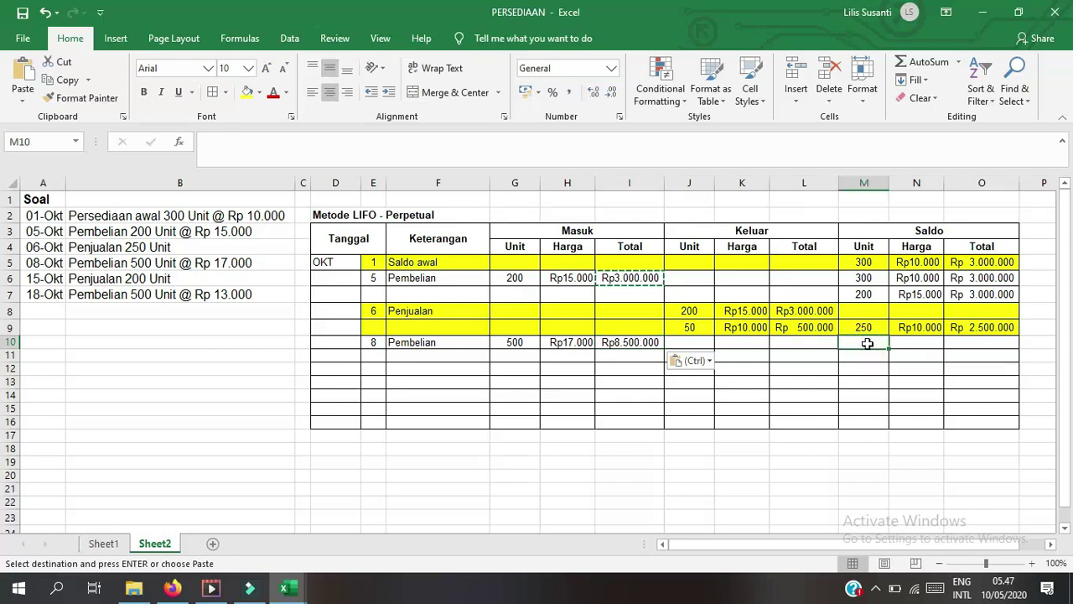
text(=)
click(886, 327)
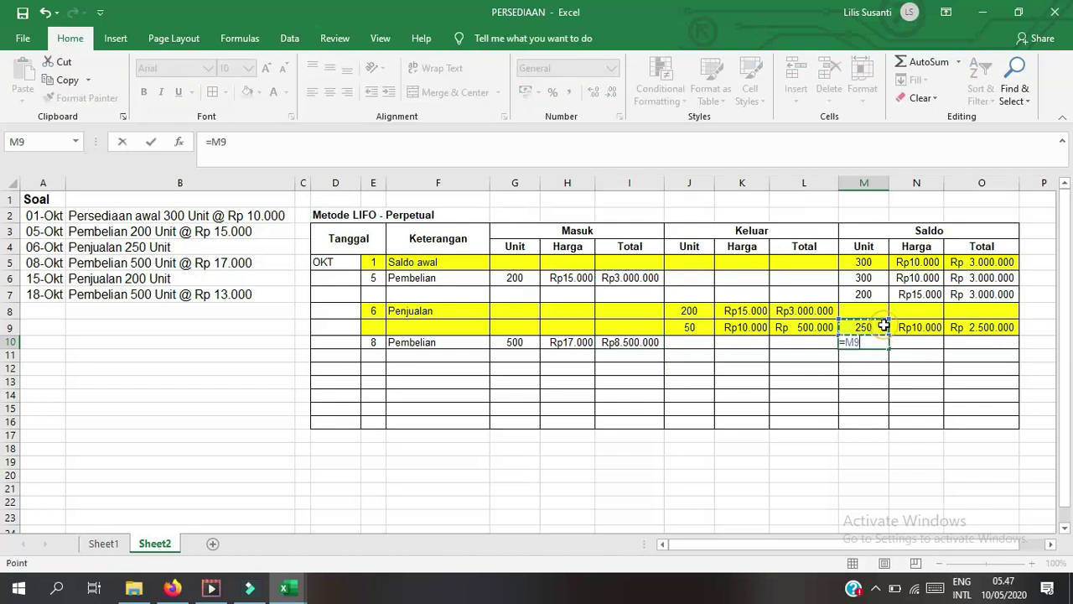
key(Return)
click(925, 342)
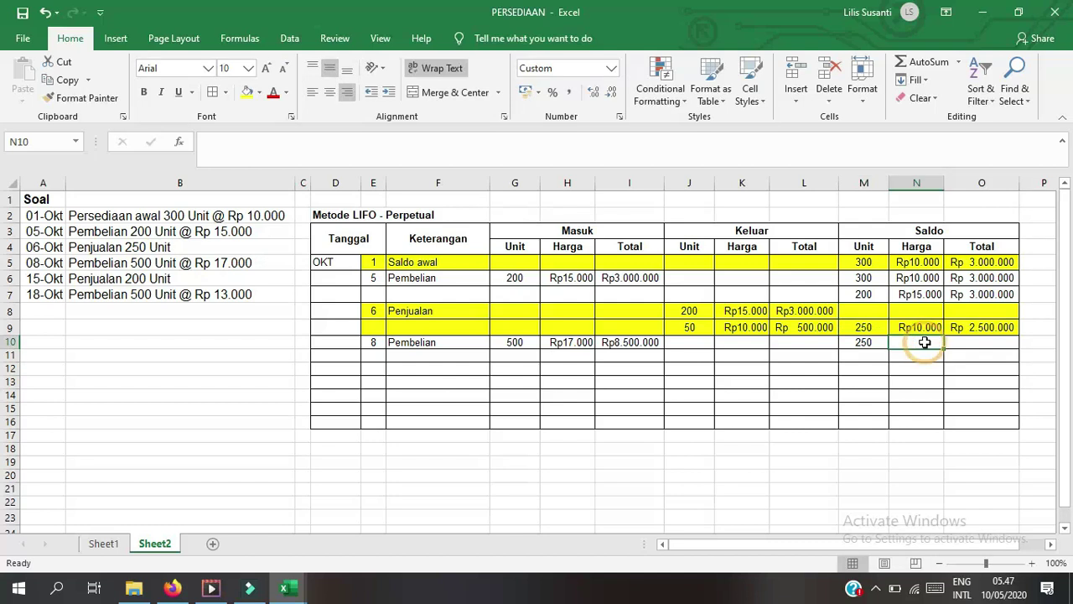
text(=)
click(933, 327)
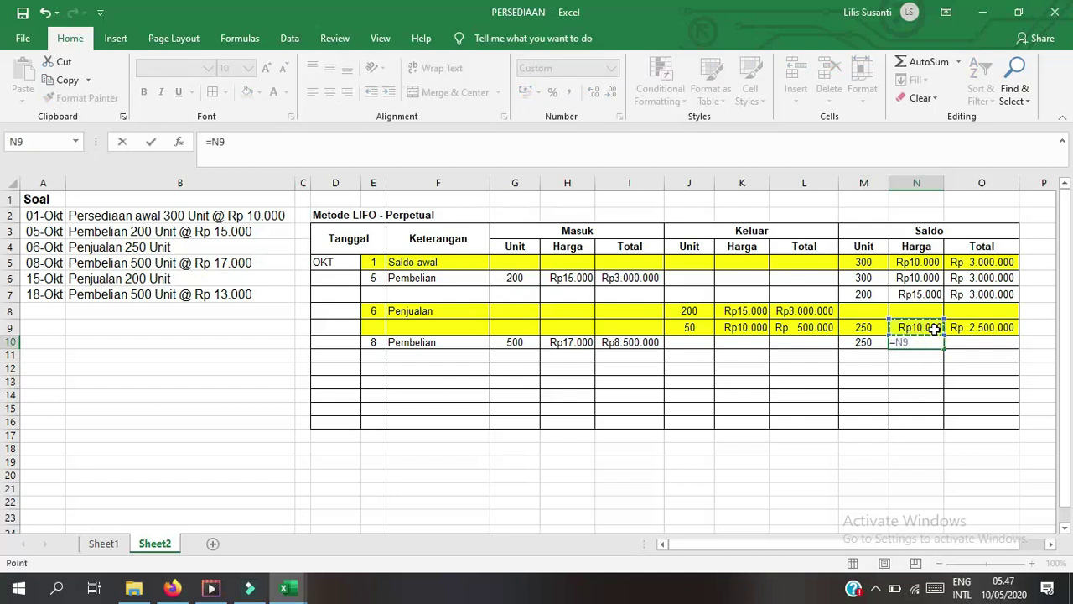
key(Return)
Step: Copy the Saldo total formula from O7 into O10 and save the workbook
click(972, 296)
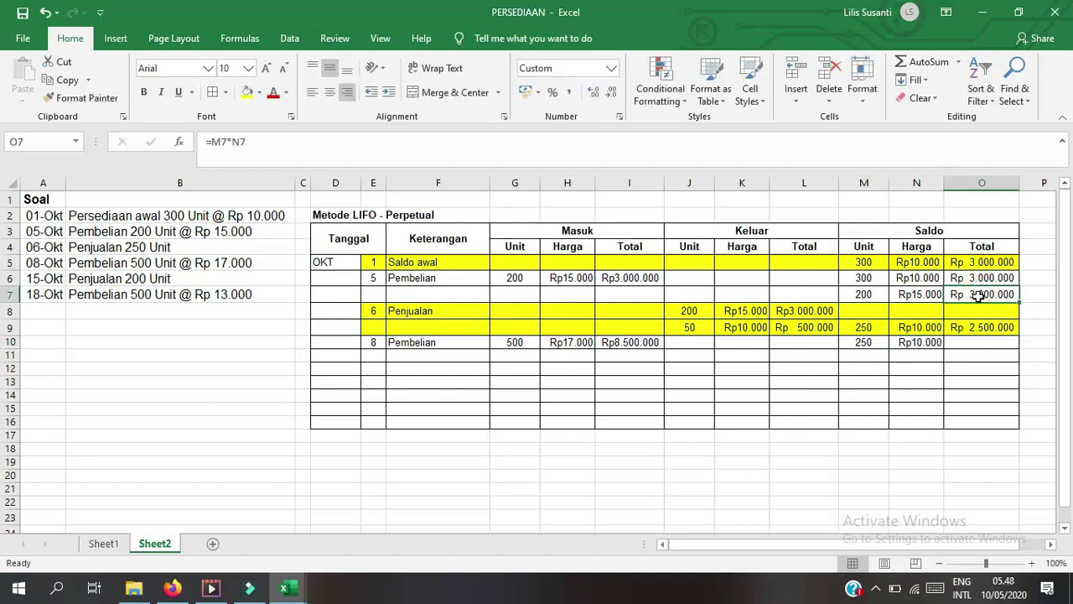
key(ctrl+c)
click(964, 344)
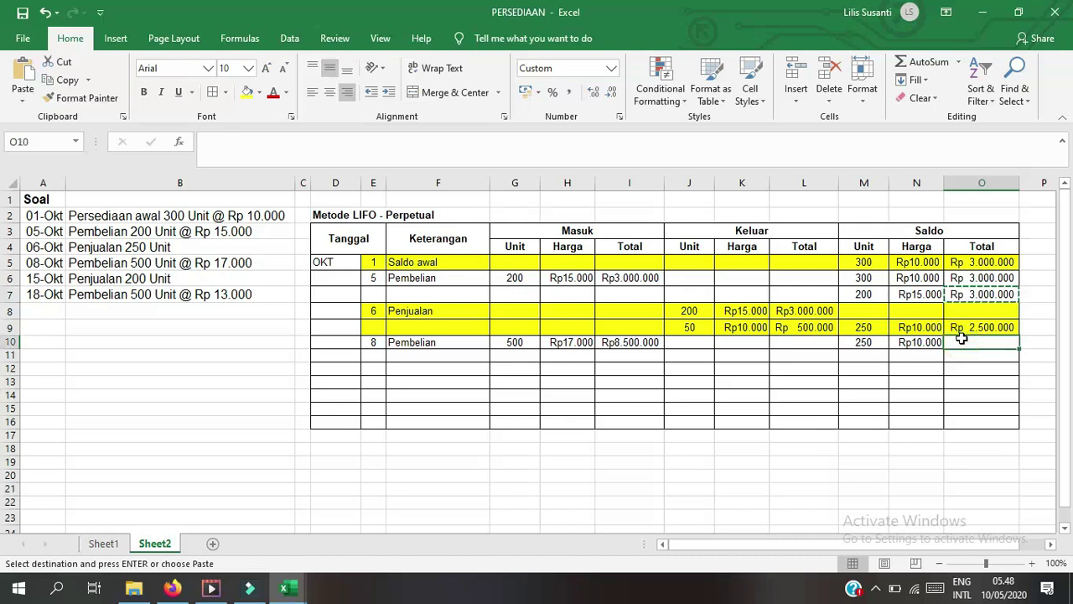
key(ctrl+v)
click(872, 369)
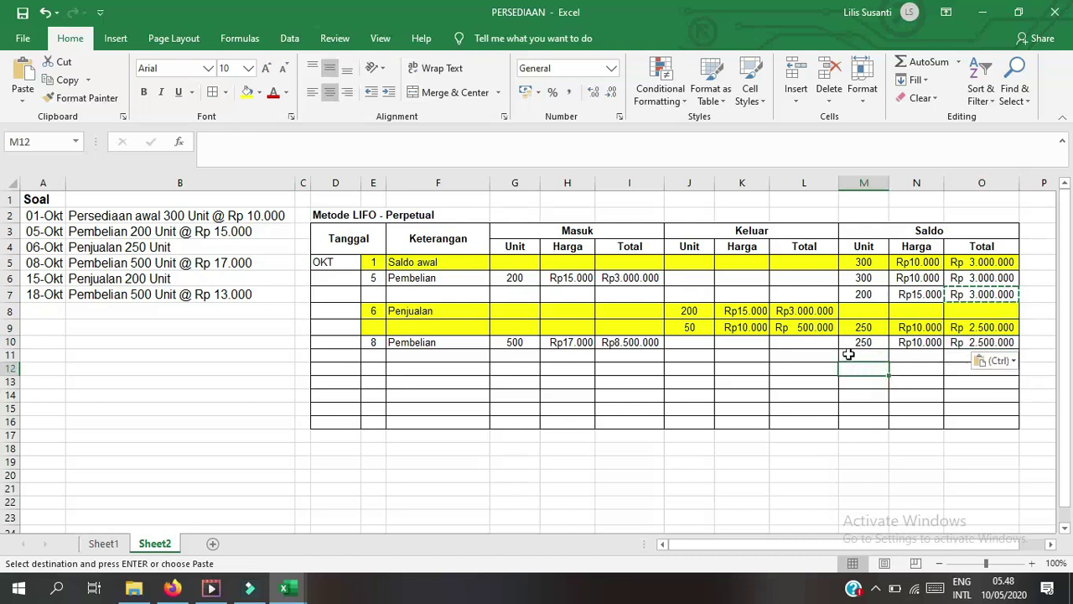
click(22, 12)
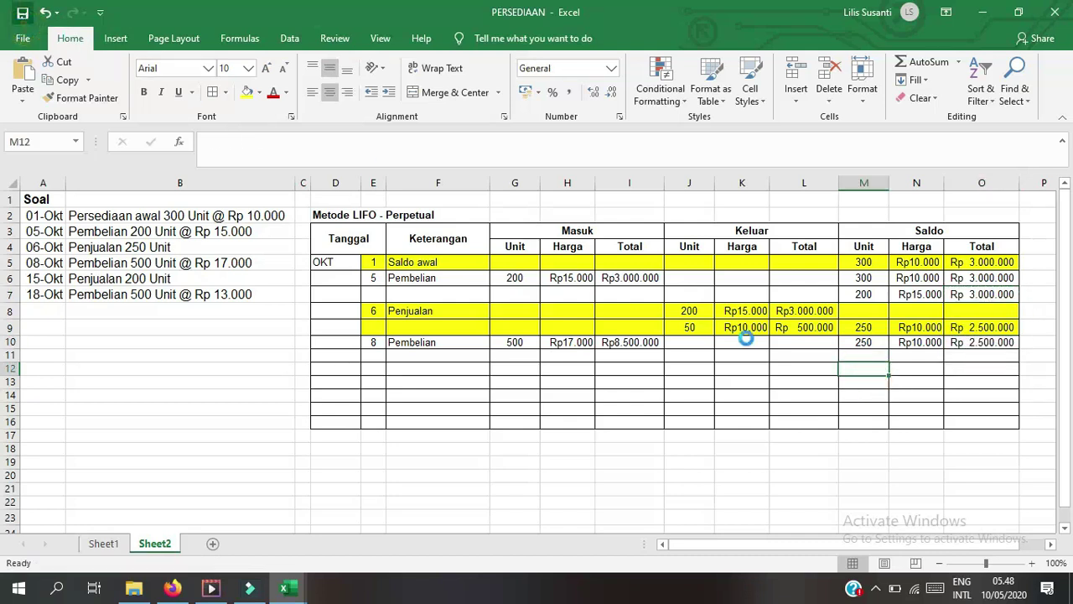
click(857, 353)
text(=)
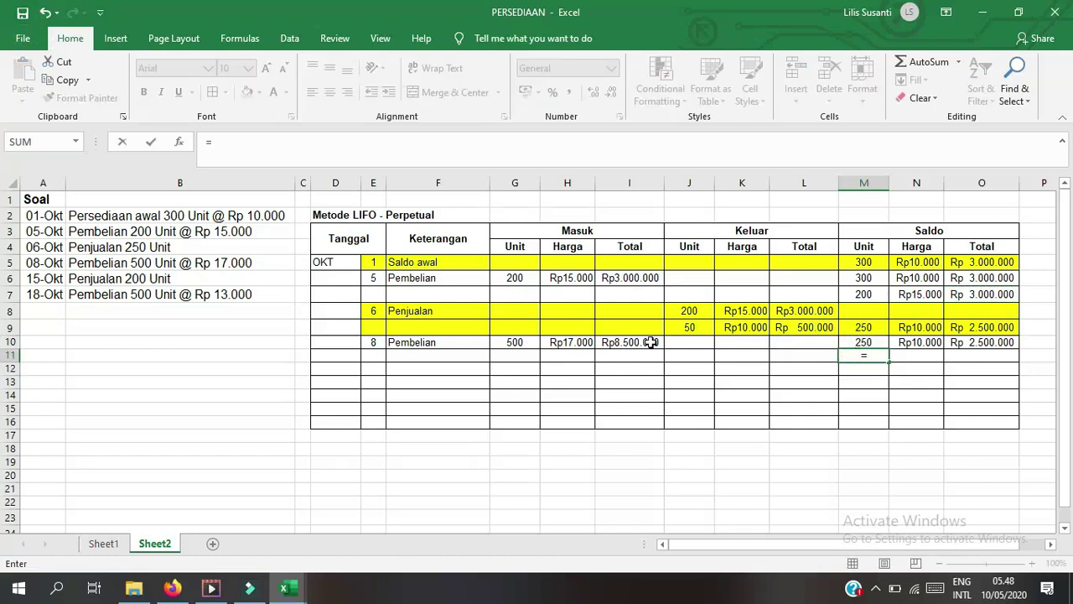
key(Escape)
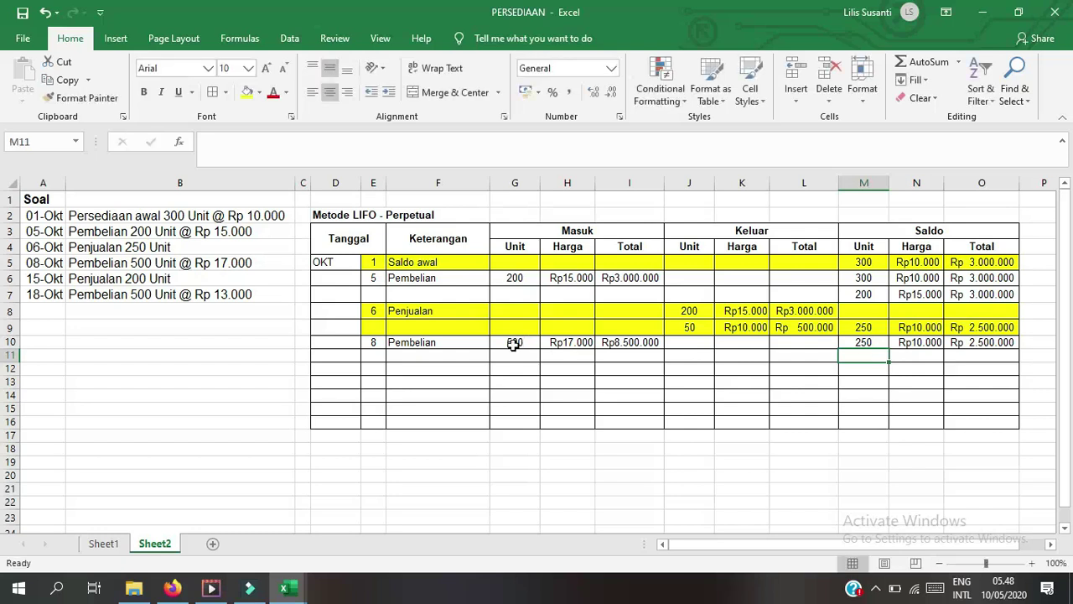
drag(511, 341, 629, 345)
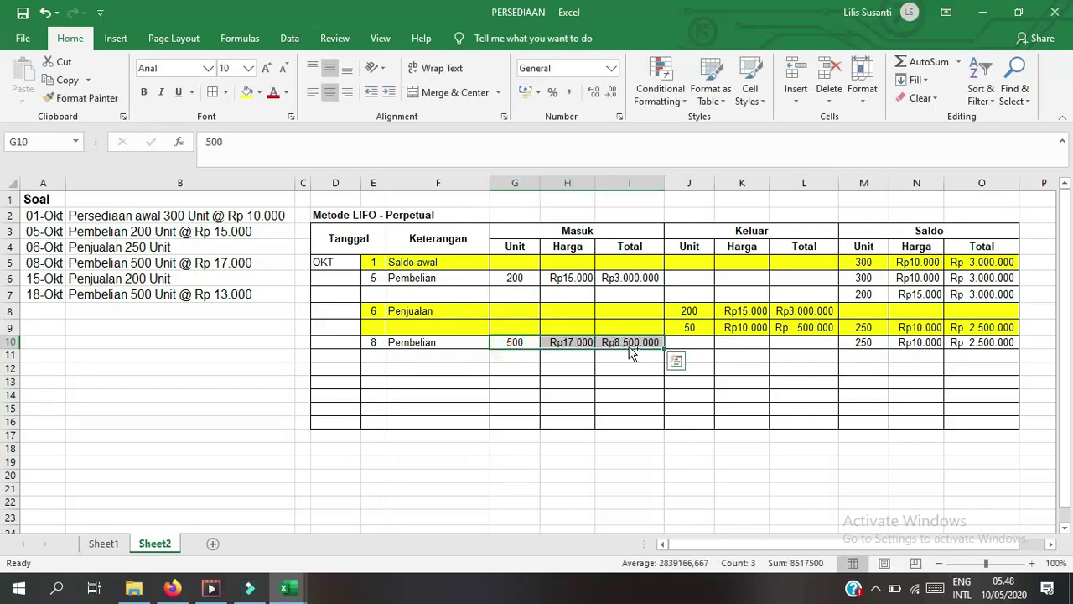
key(ctrl+q)
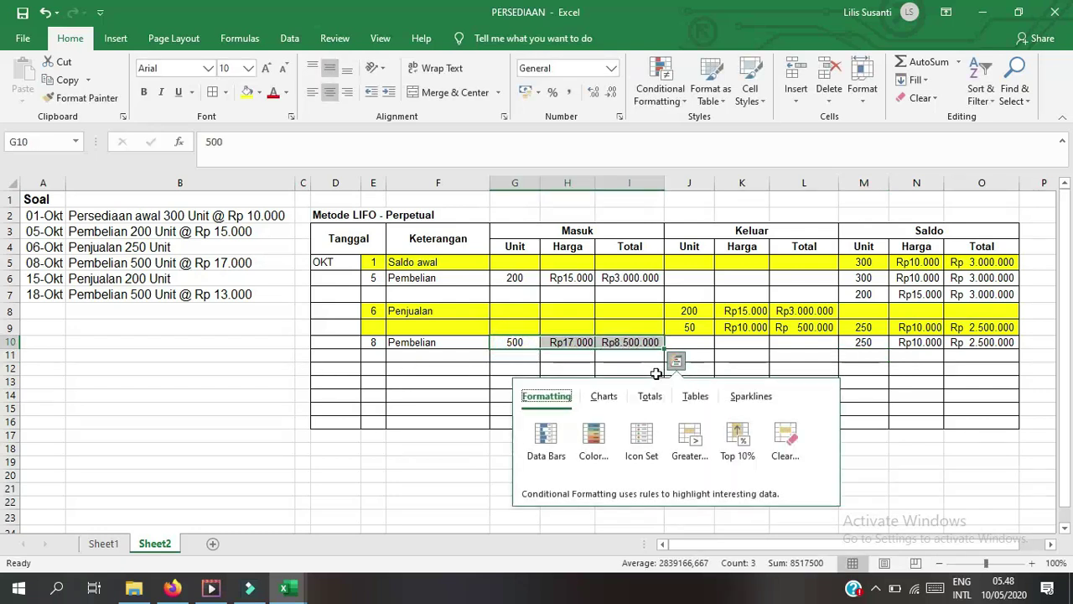
click(611, 352)
Step: Copy the October 8 purchase's unit, price and total from G10:I10 into the Saldo cells M11:O11
drag(516, 344, 641, 351)
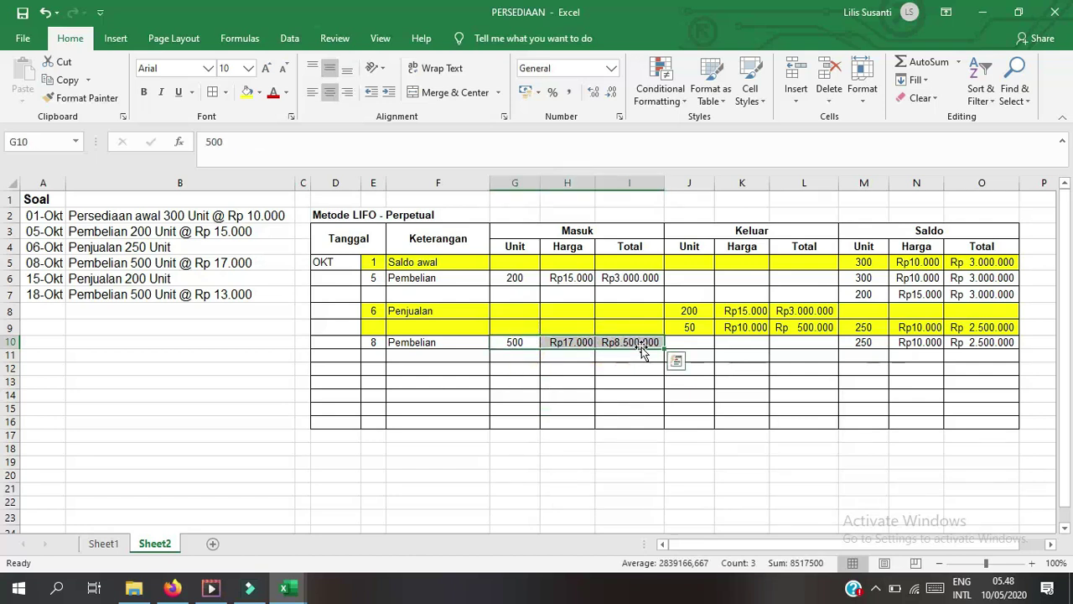
key(ctrl+c)
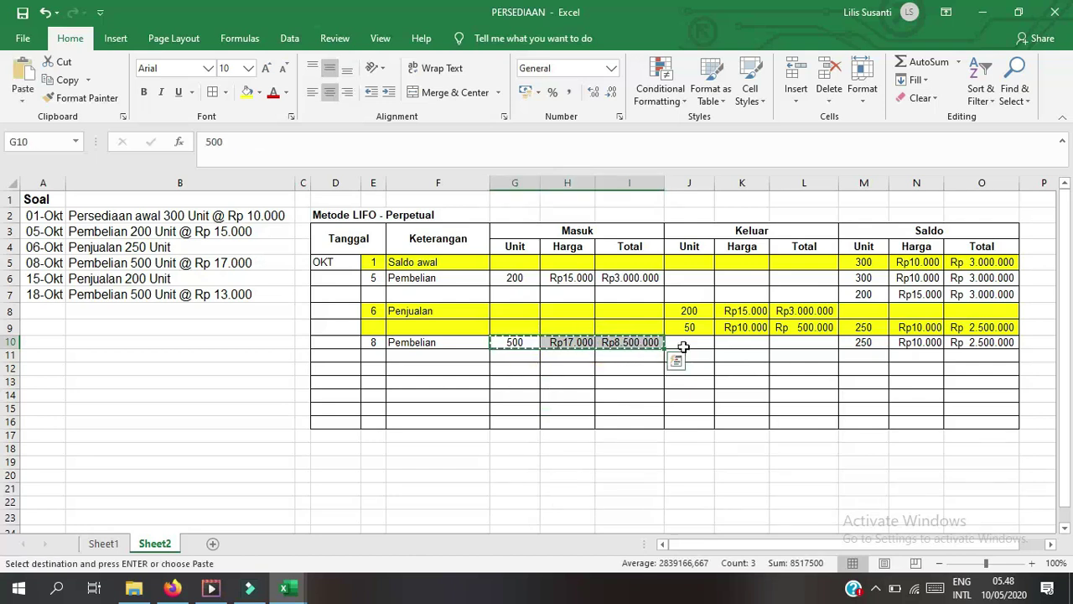
click(847, 356)
key(Return)
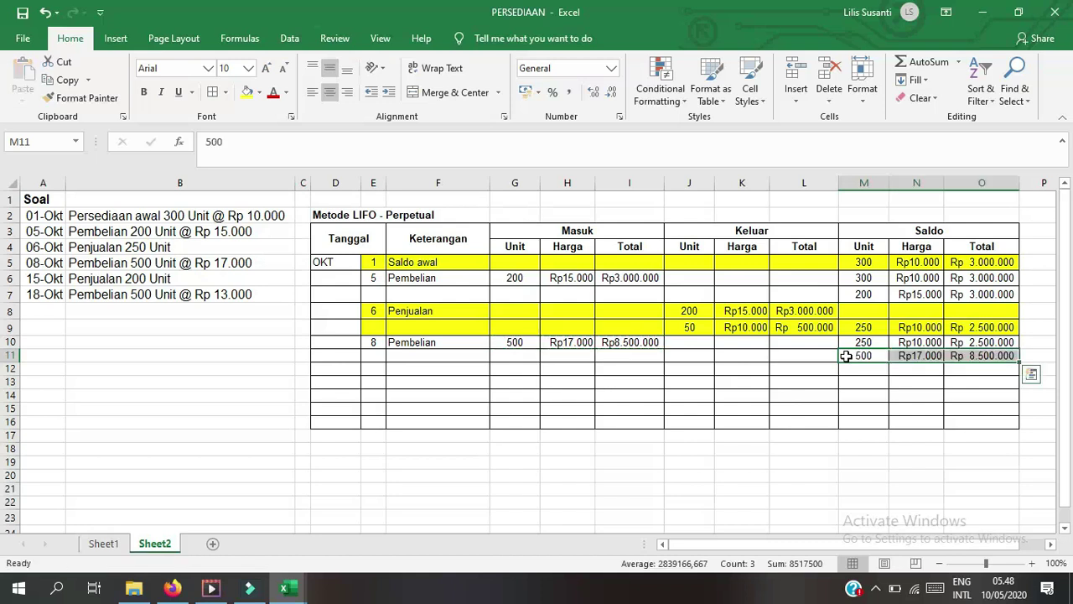
click(856, 342)
click(854, 356)
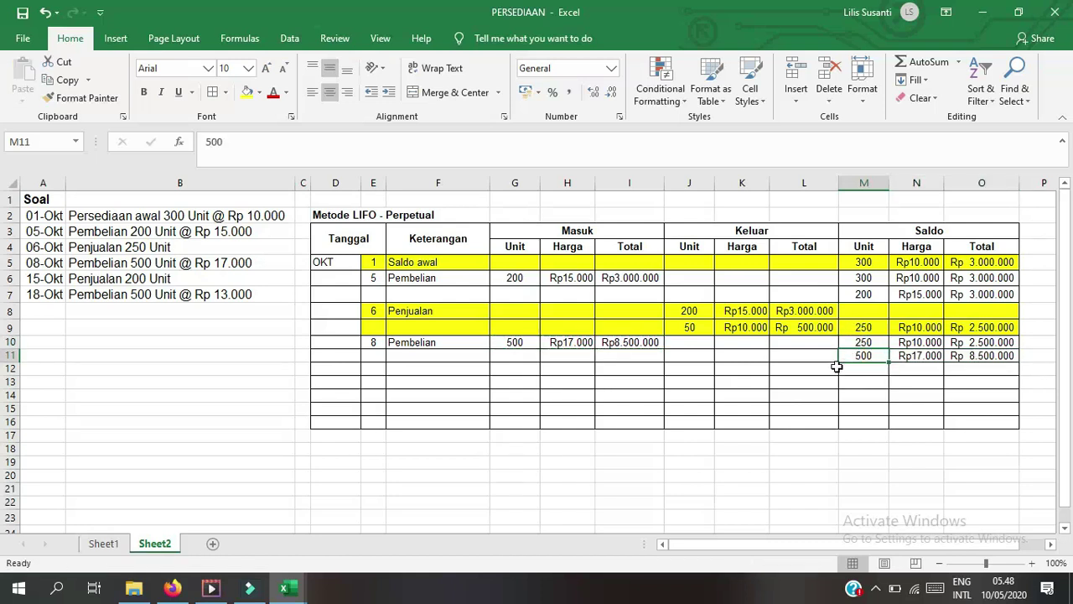
Step: Enter day 15 in E12 and copy the description "Penjualan" from F8 into F12
click(373, 373)
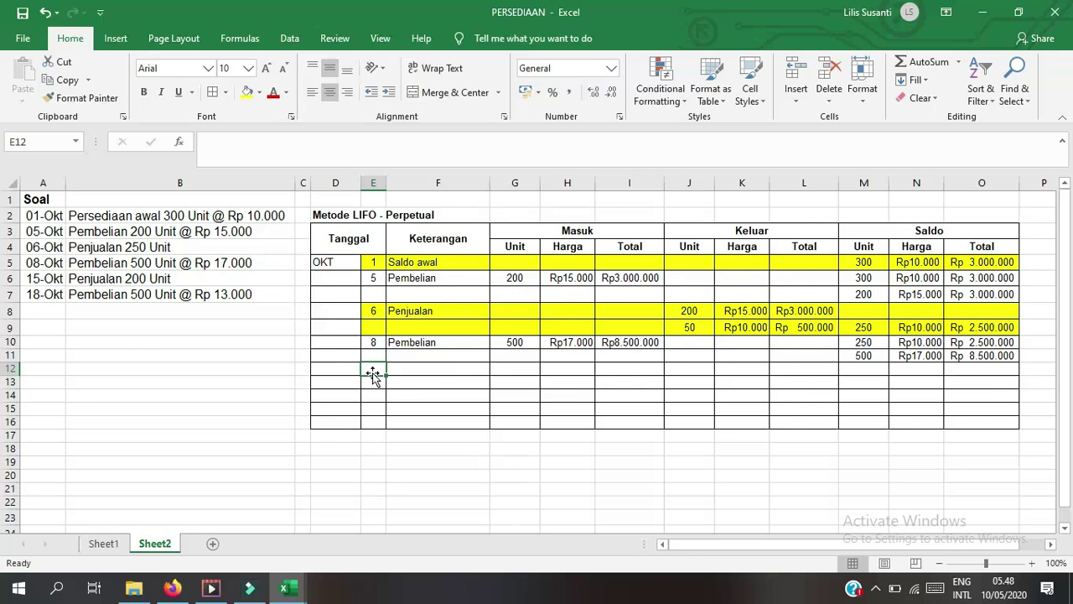
text(15)
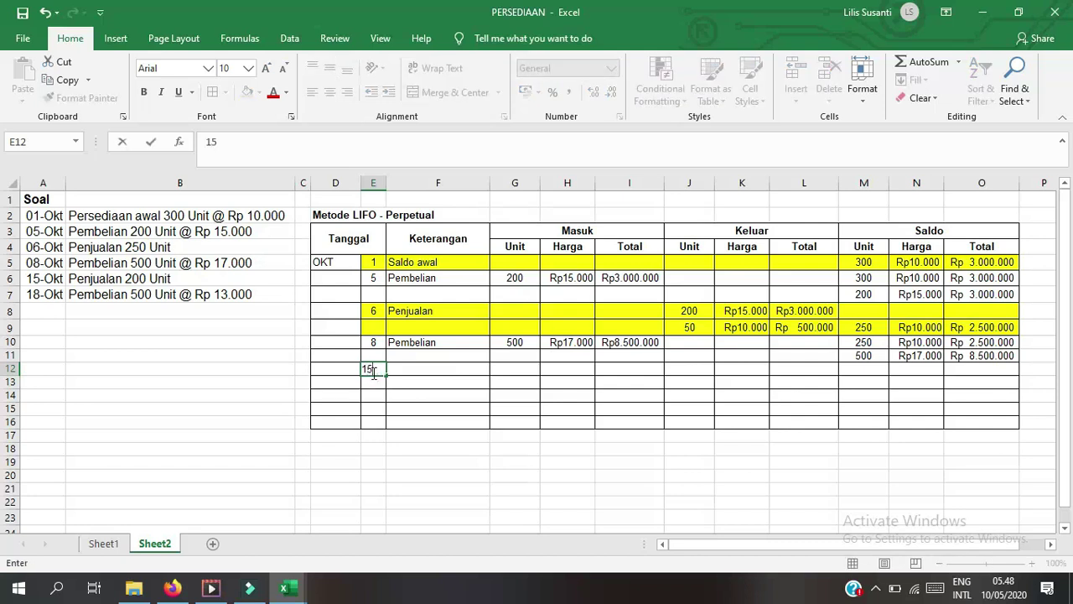
click(403, 355)
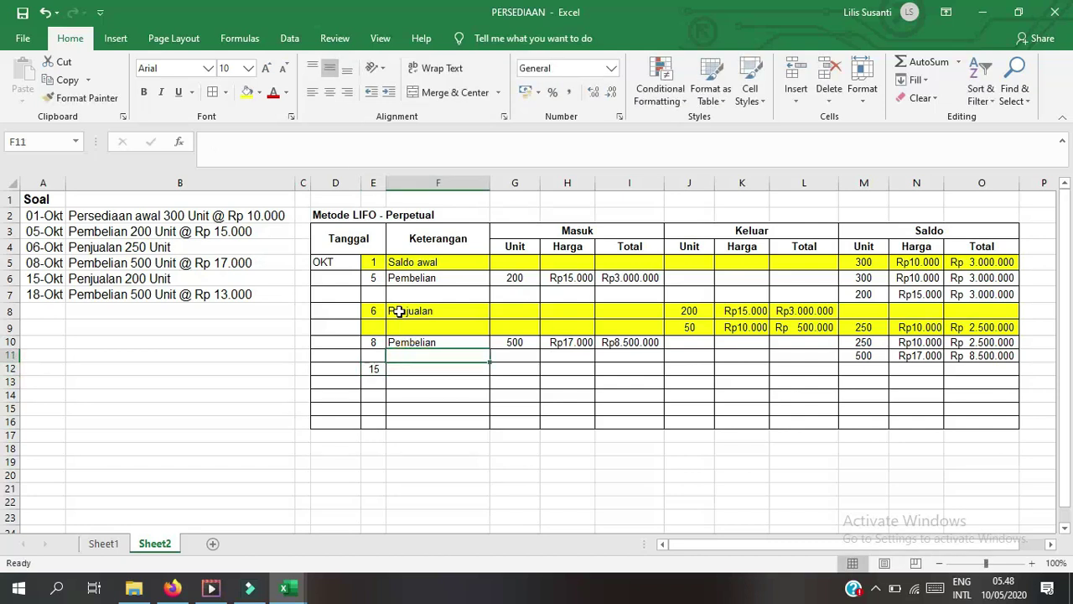
drag(373, 311, 635, 328)
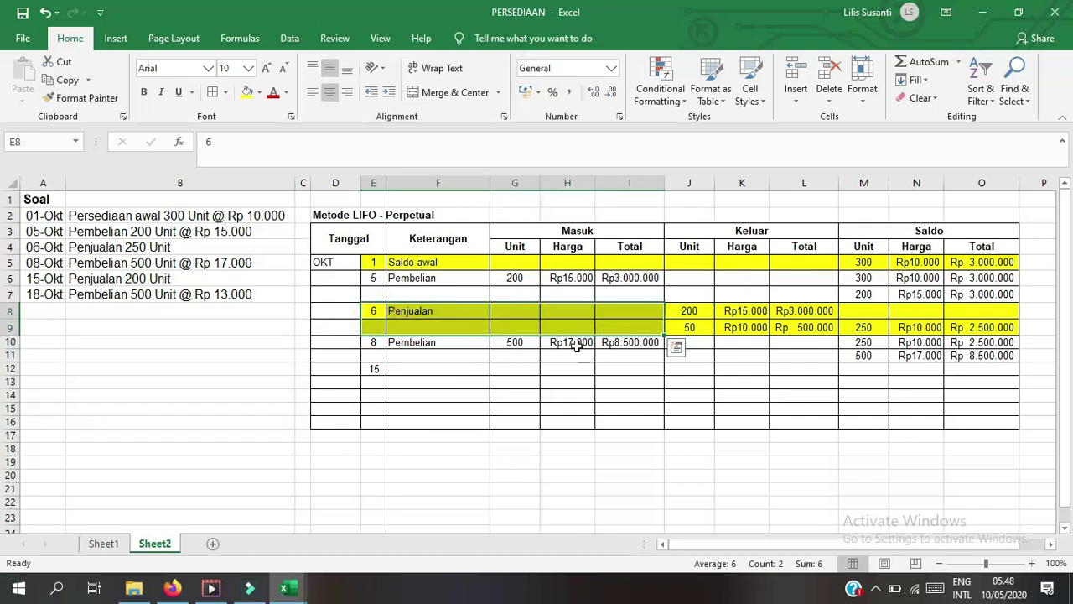
click(393, 311)
key(ctrl+c)
click(401, 370)
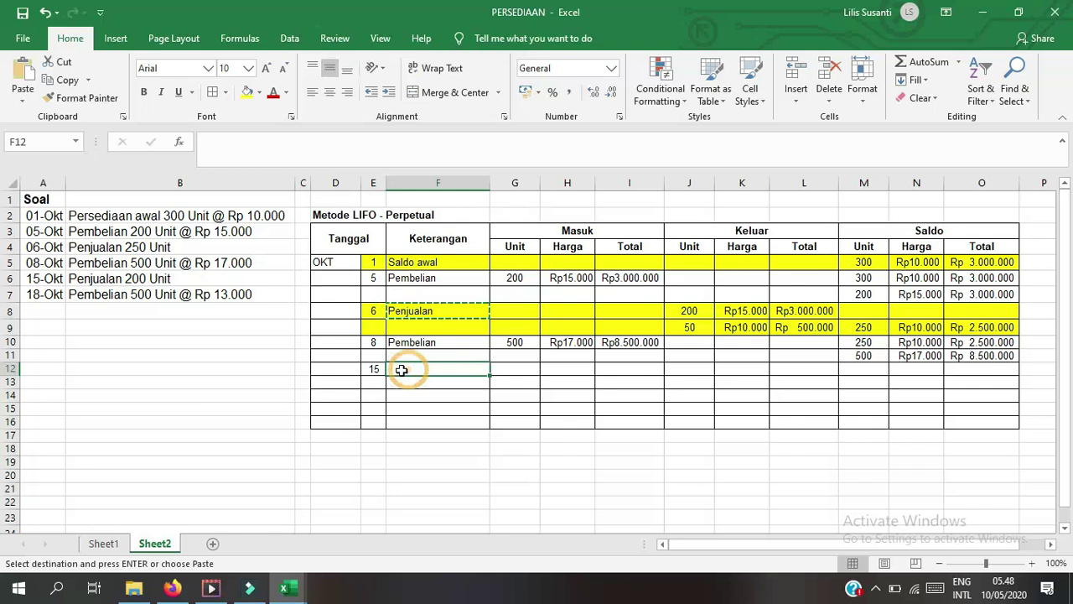
key(Return)
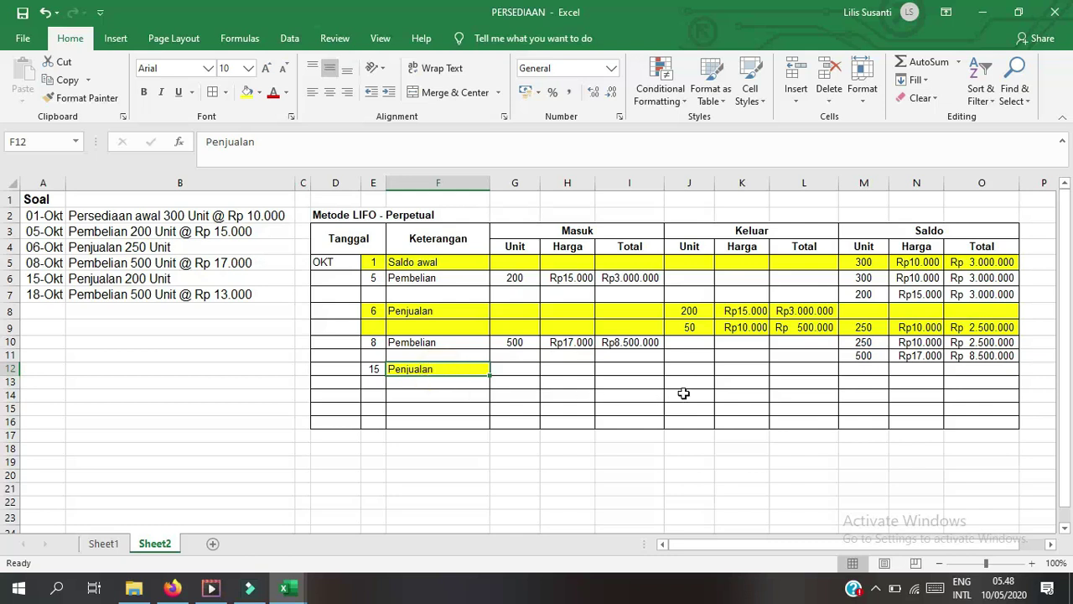
Step: Enter 200 as the Keluar unit quantity for the October 15 sale in J12
click(700, 362)
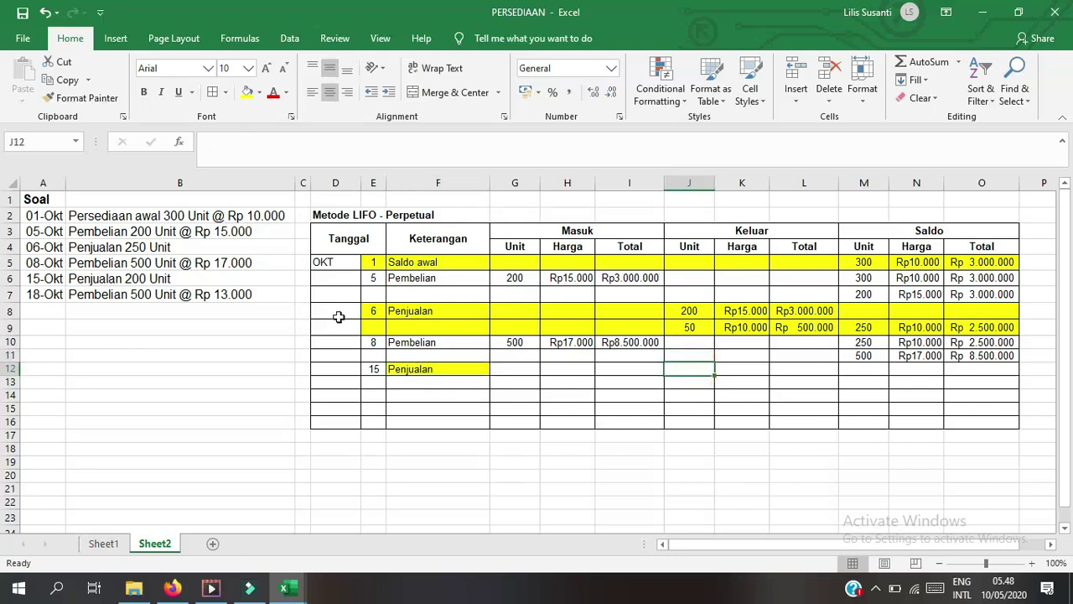
click(161, 283)
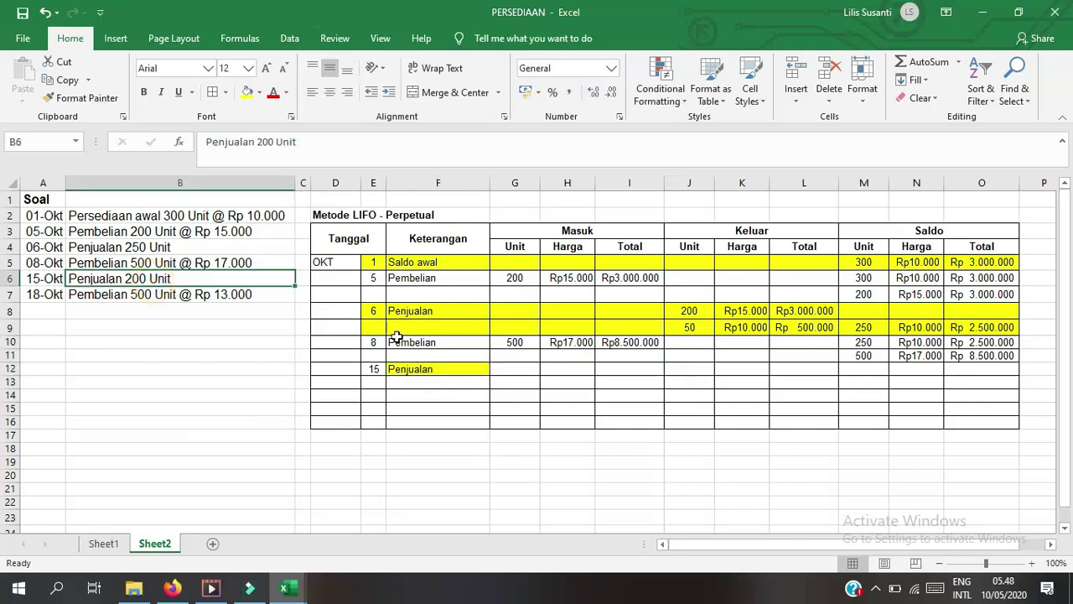
click(696, 368)
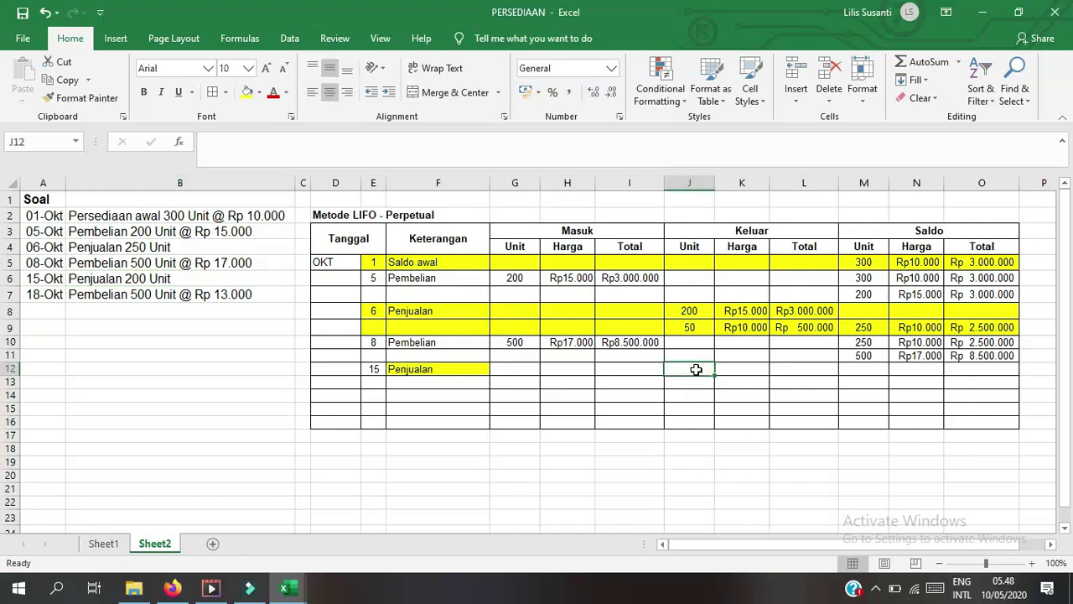
click(922, 355)
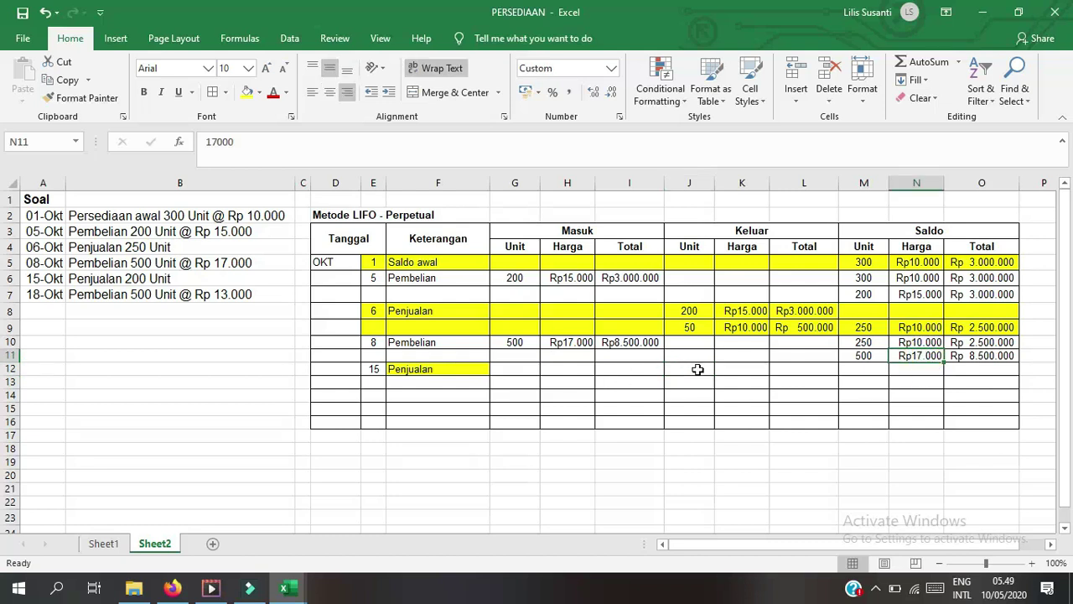
click(862, 356)
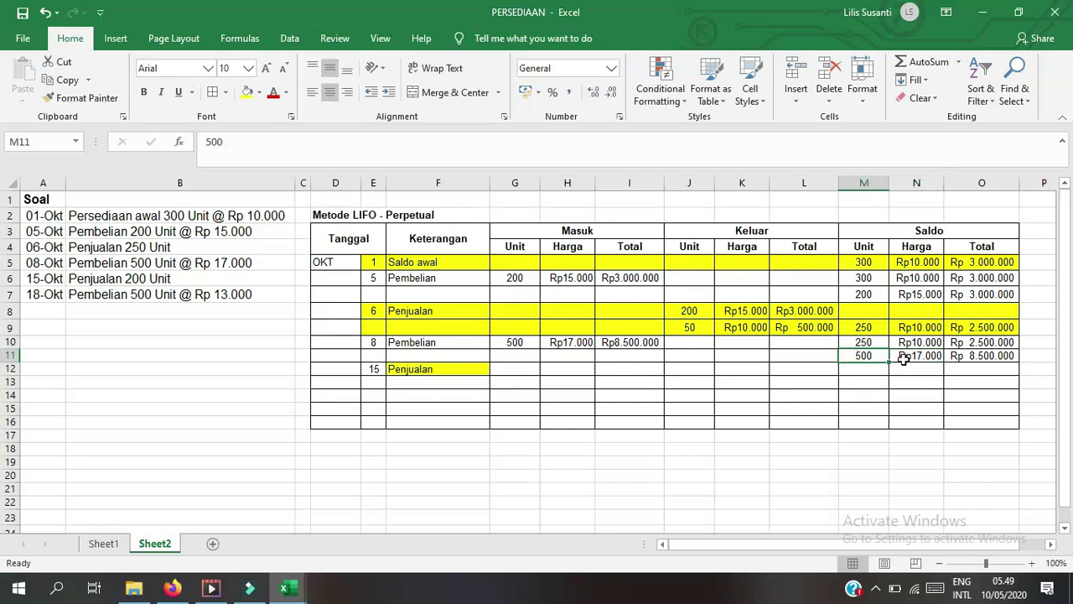
click(699, 371)
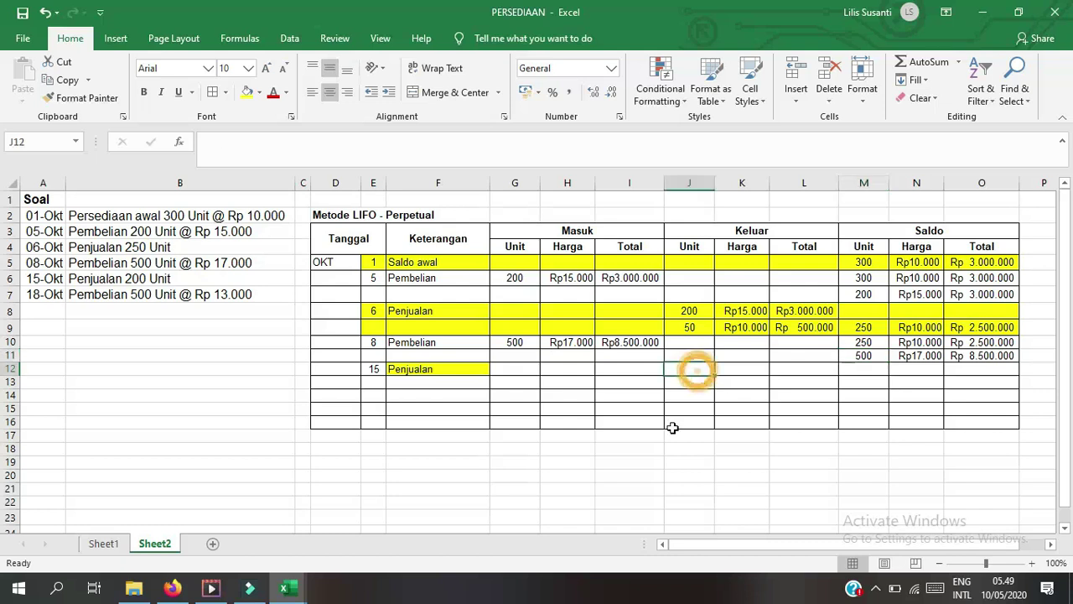
text(2)
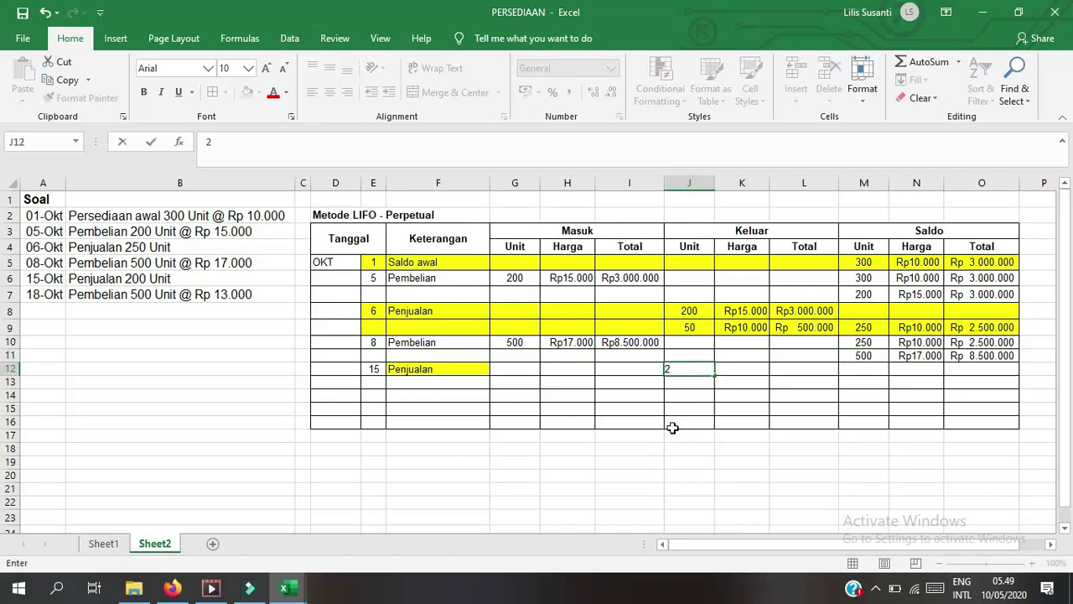
text(00)
Step: Link the October 15 sale's Keluar price in K12 to the latest purchase layer with =N11
click(749, 367)
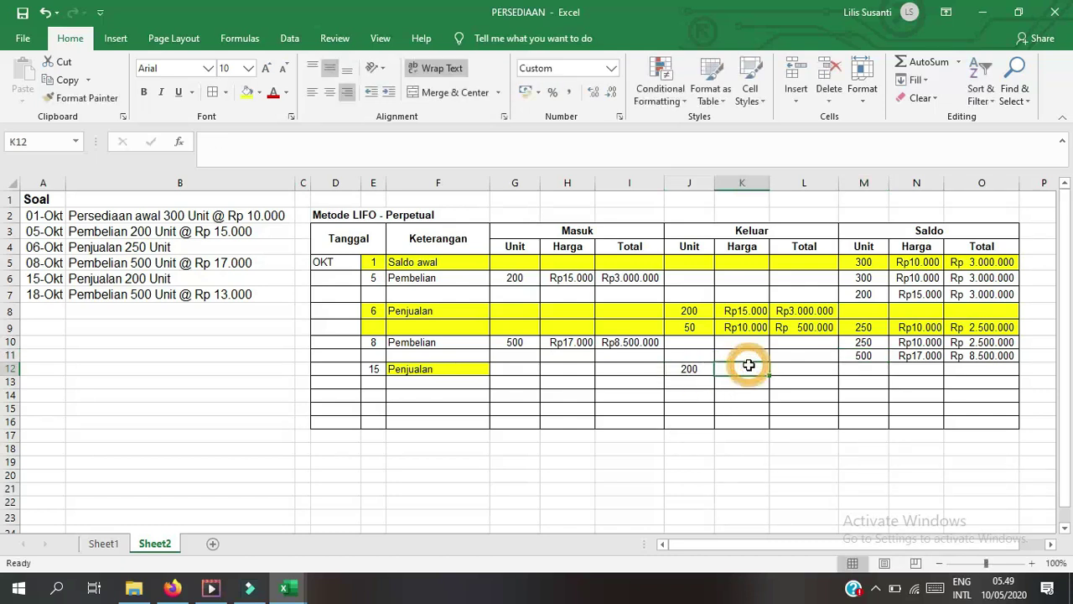
text(=)
click(918, 356)
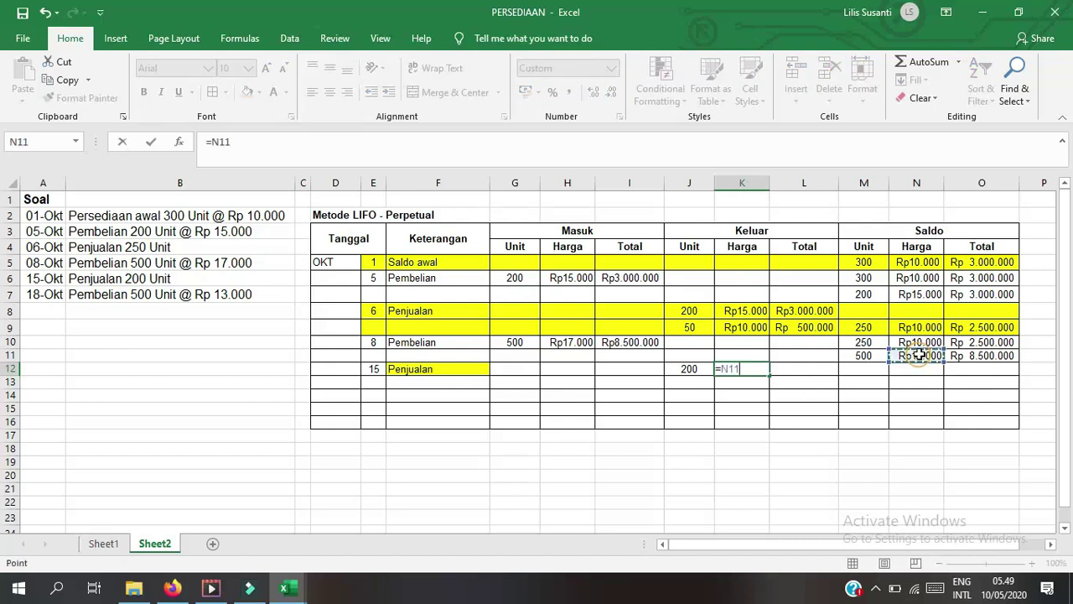
key(Return)
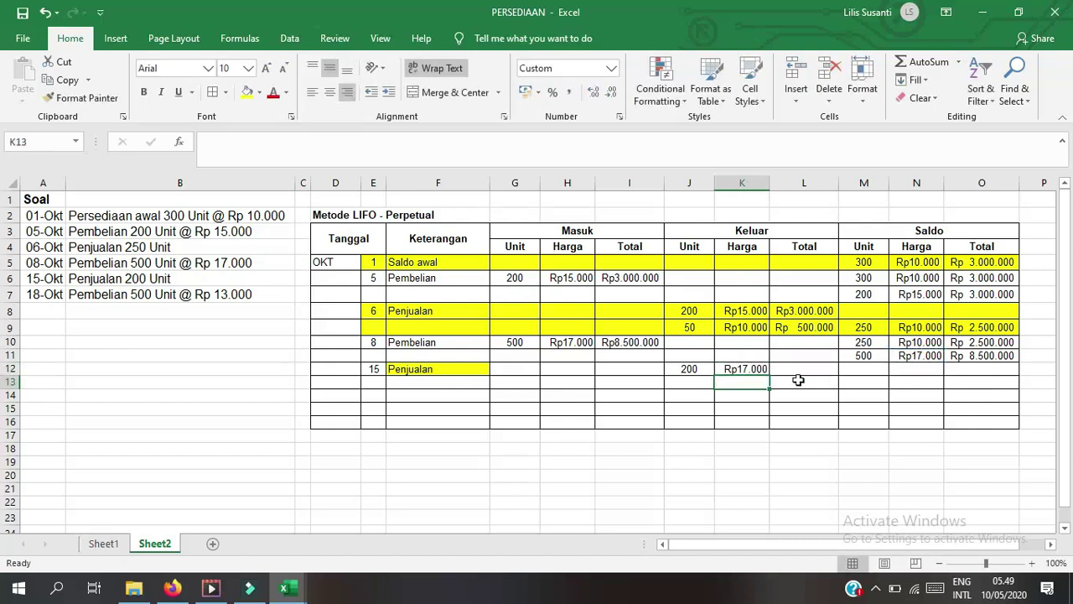
Step: Copy the Keluar total formula from L8 into L12 and fill the sale row E12:O12 with yellow
click(793, 312)
key(ctrl+c)
click(788, 369)
key(Return)
drag(380, 372, 986, 390)
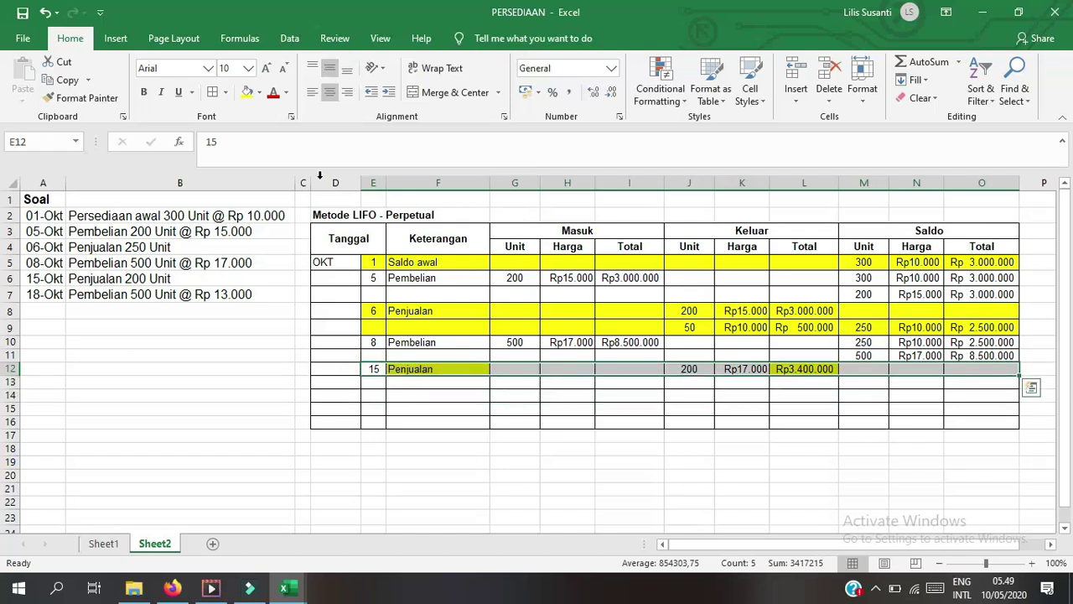
click(247, 92)
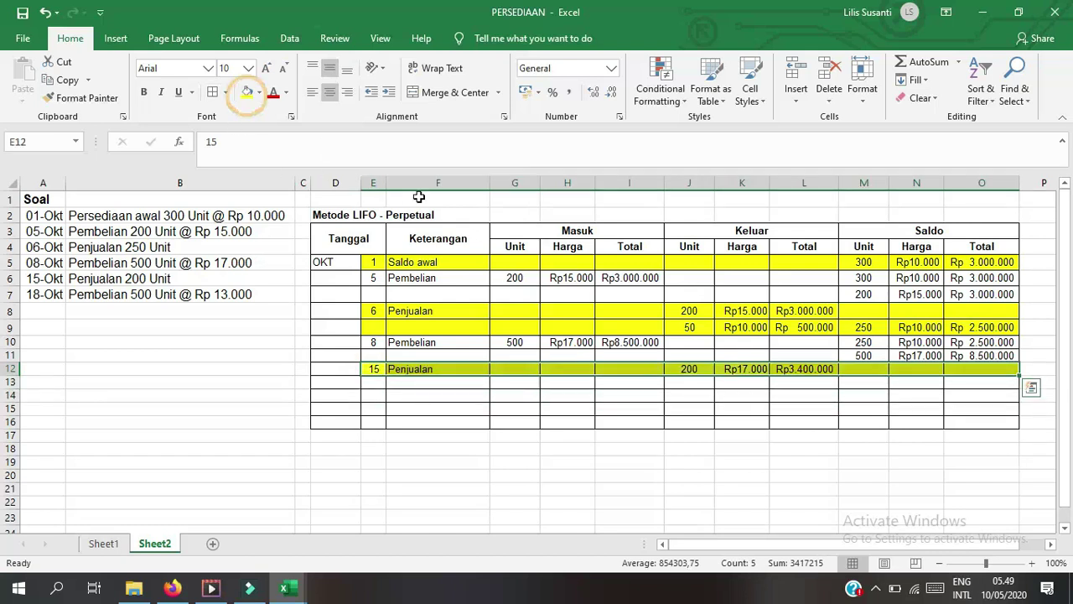
Step: Carry the oldest layer's units into the Saldo unit cell M12 with the formula =M10
click(877, 373)
click(878, 344)
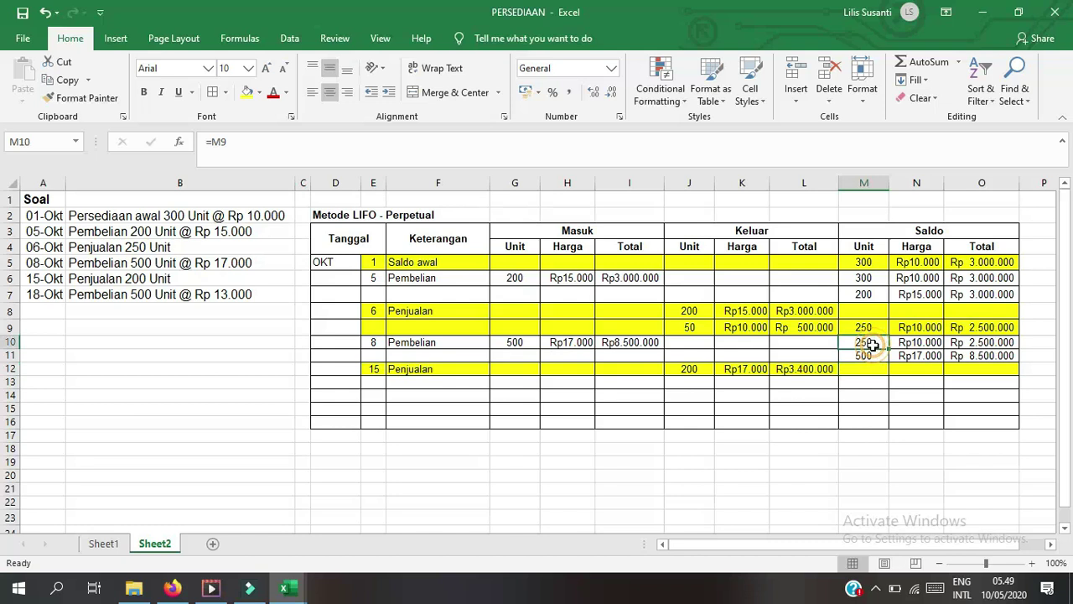
click(866, 369)
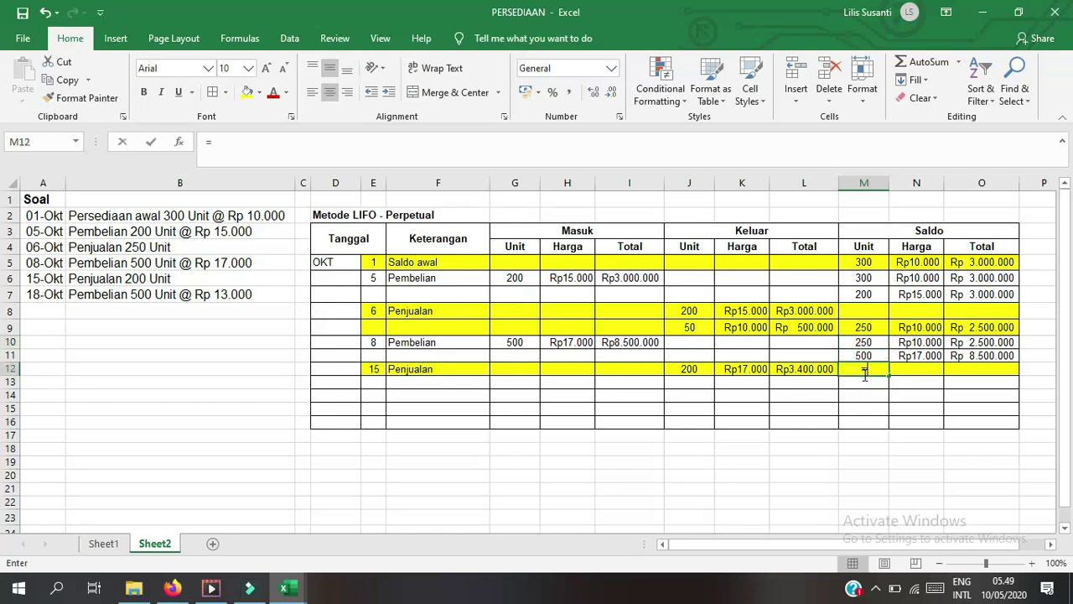
text(=)
click(870, 346)
key(Return)
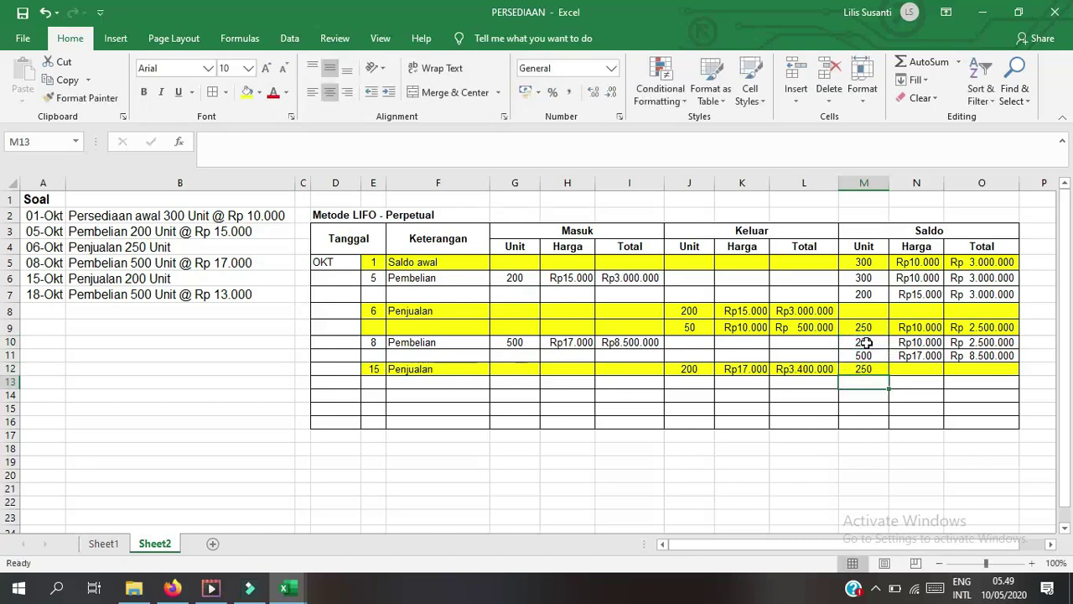
Step: Carry the oldest layer's price into the Saldo price cell N12 with the formula =N10
click(918, 370)
click(925, 342)
click(918, 370)
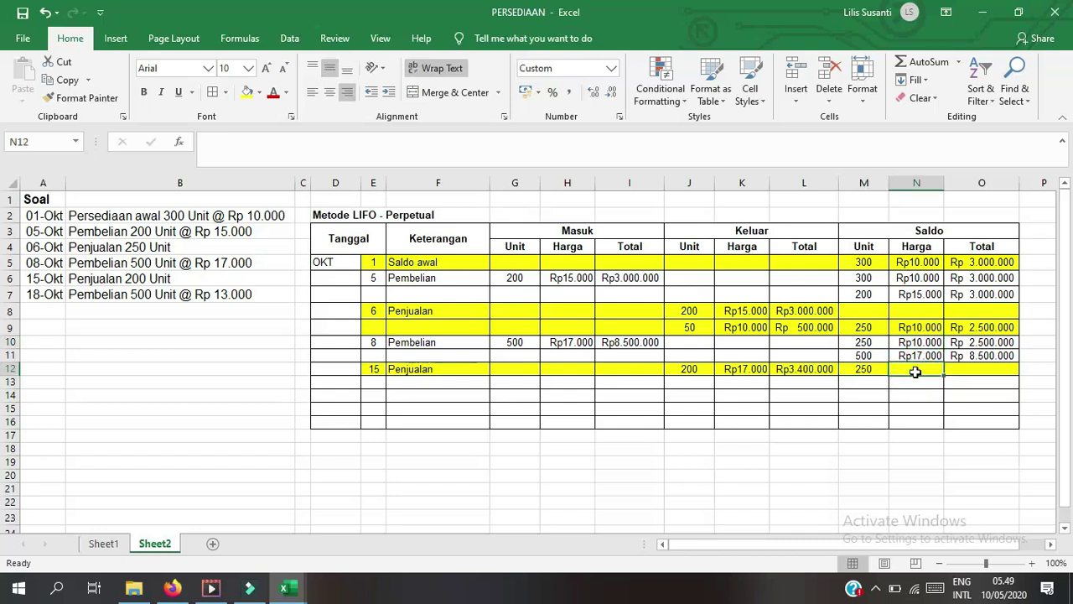
text(=)
click(926, 342)
key(Return)
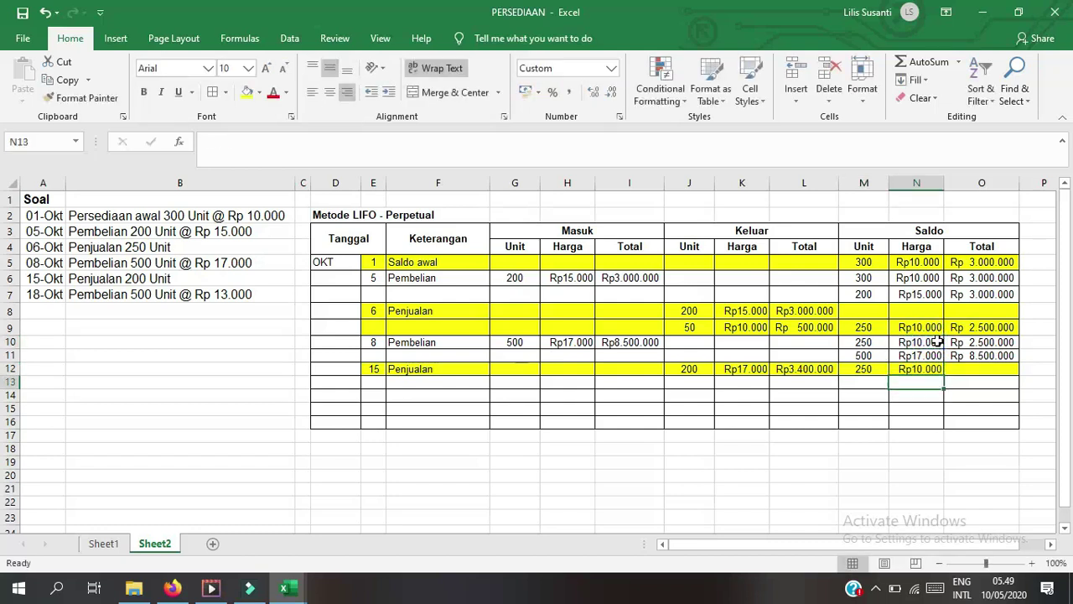
Step: Carry the oldest layer's total into the Saldo total cell O12 with the formula =O10
click(958, 369)
text(=)
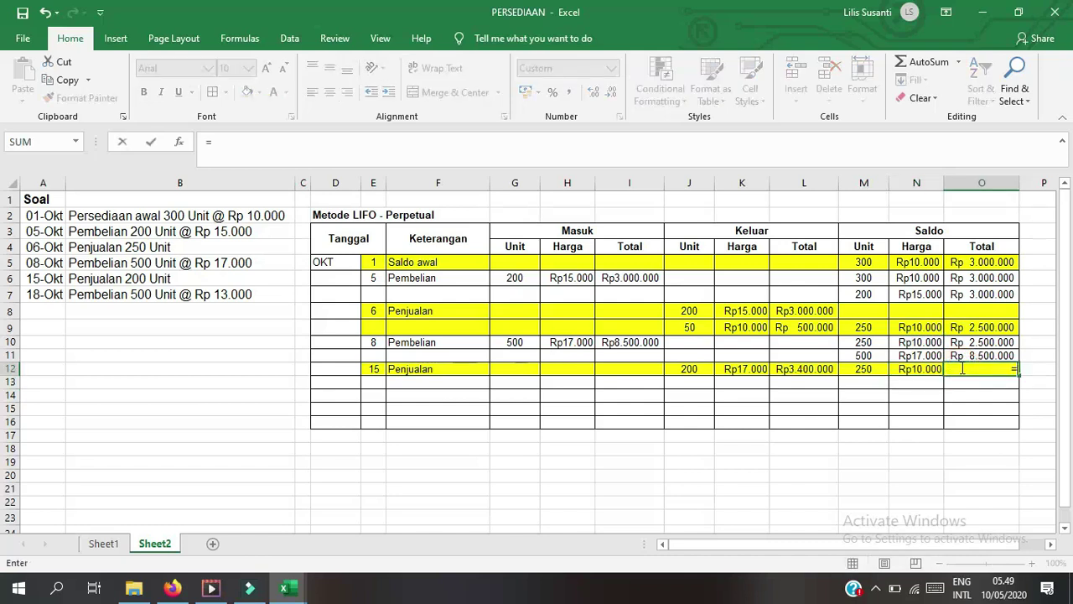
click(970, 343)
key(Return)
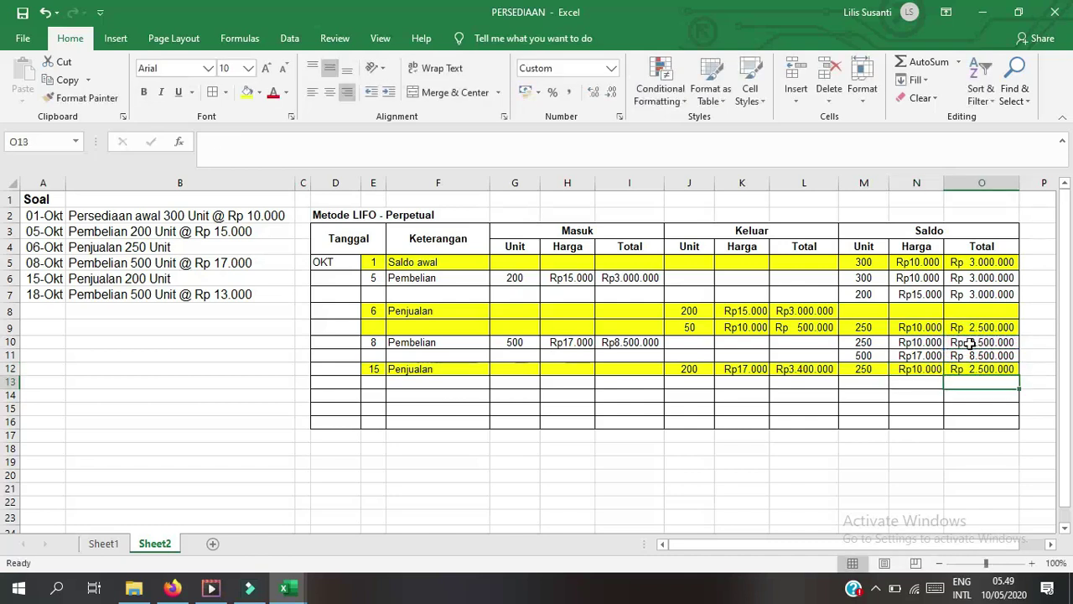
Step: Calculate the remaining units of the October 8 layer in M13 with the formula =M11-J12
click(845, 383)
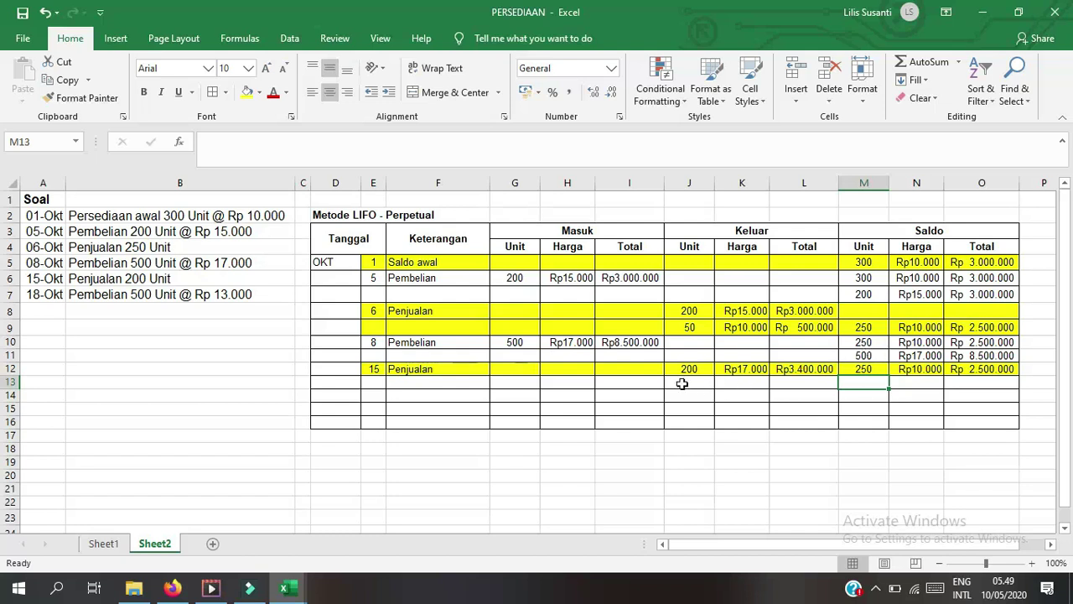
text(=)
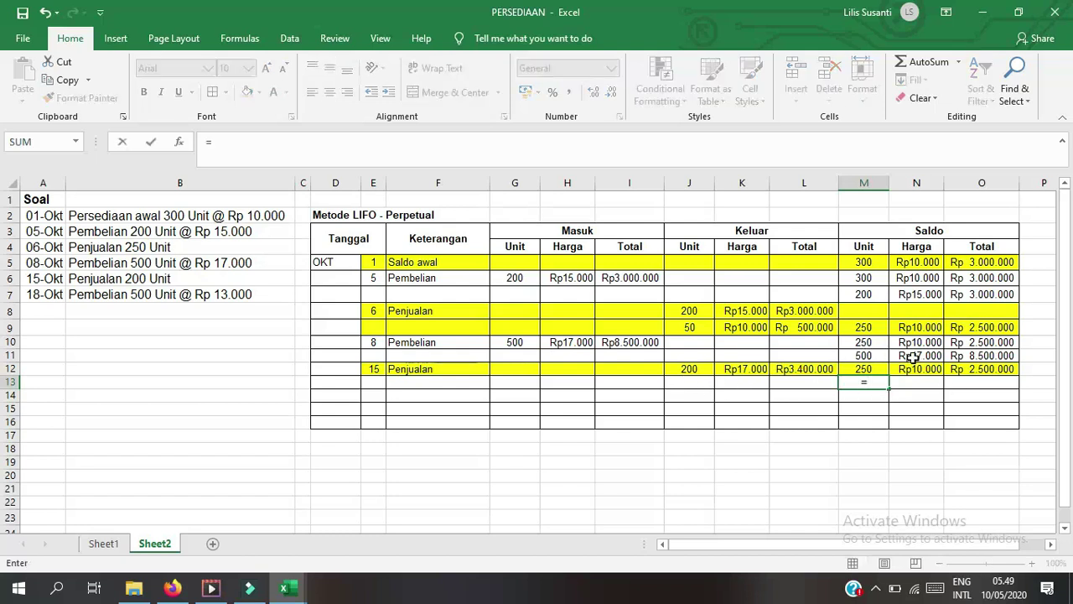
click(871, 356)
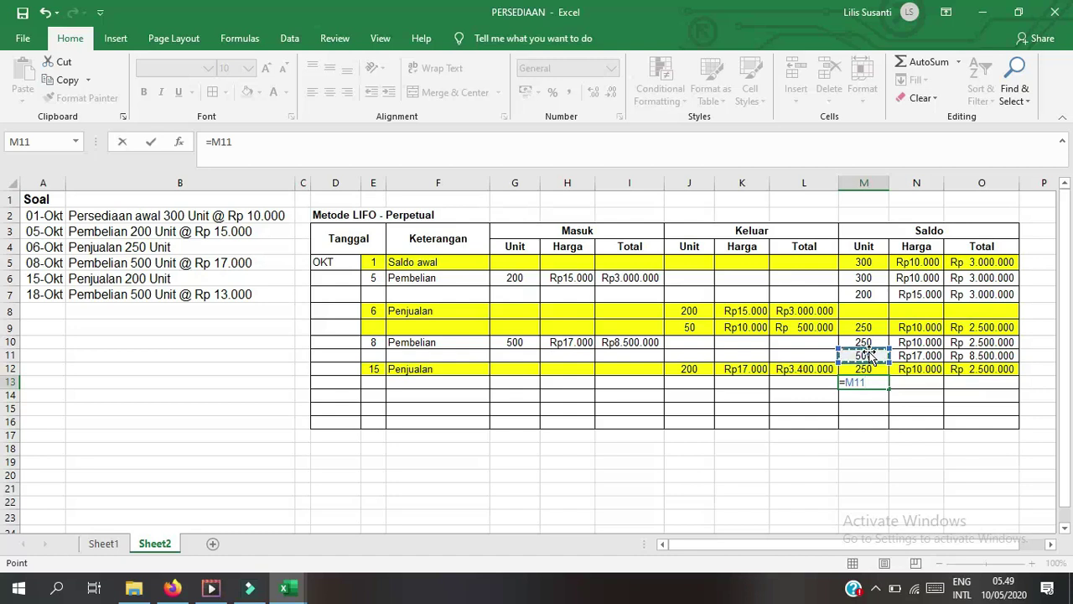
click(694, 369)
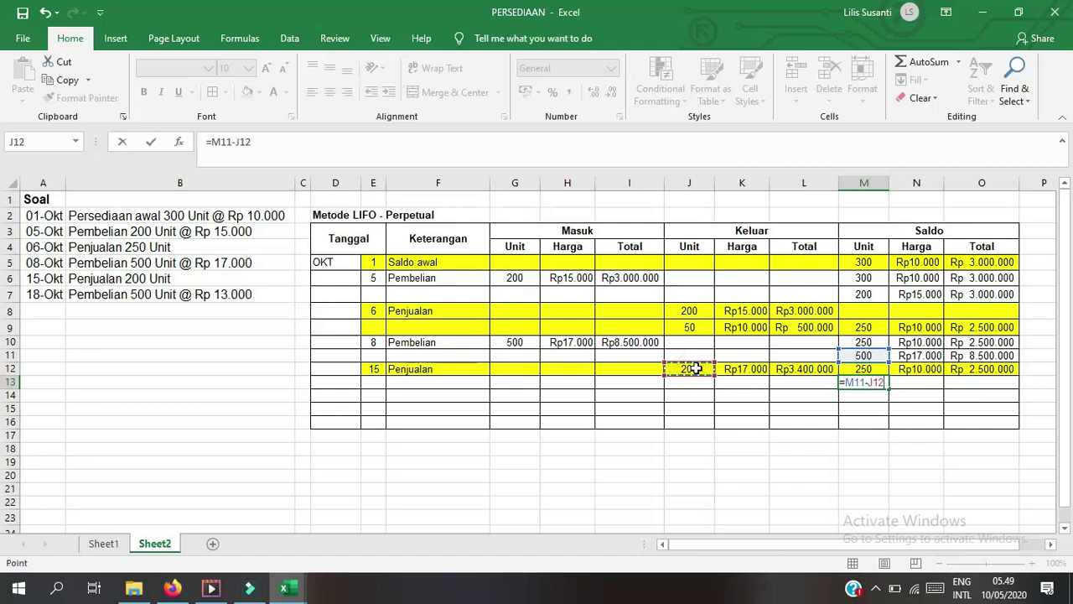
key(Return)
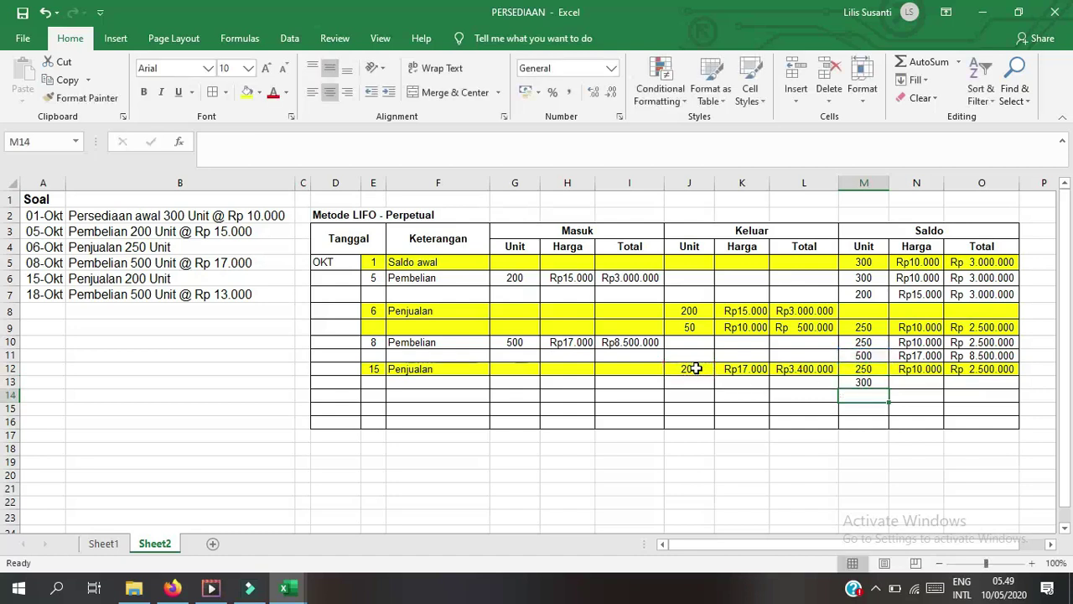
Step: Enter the Saldo price 17000 in N13 and copy the total formula from O9 into O13
click(921, 379)
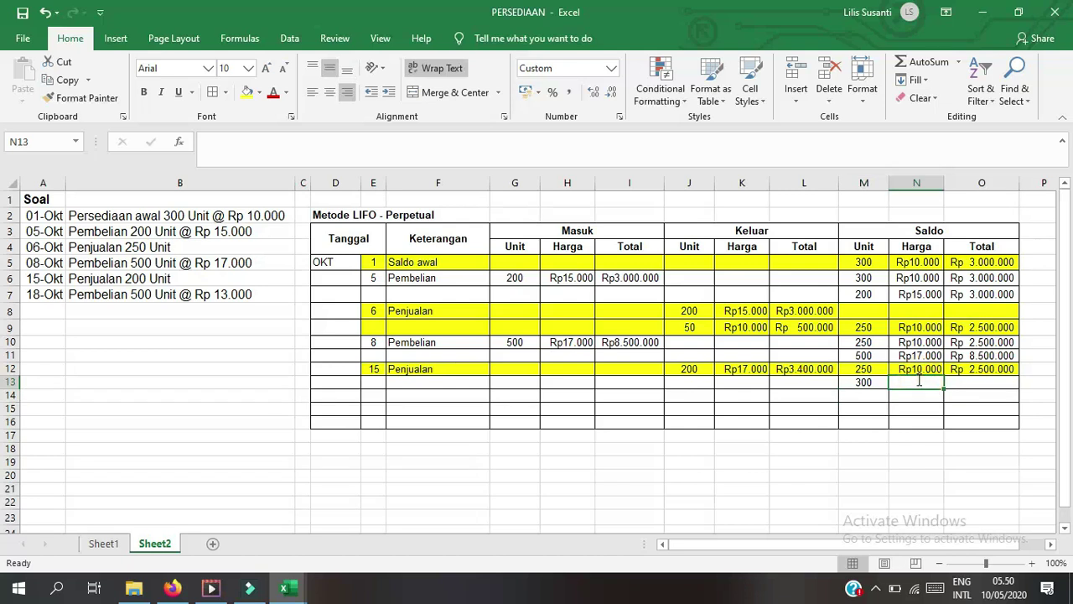
text(17.)
text(000)
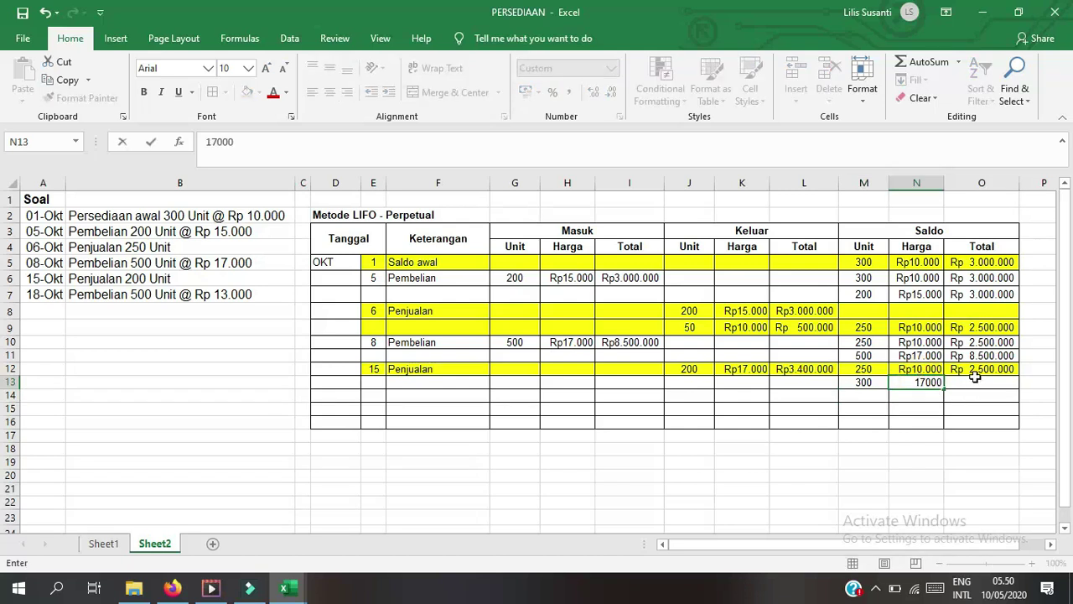
click(981, 382)
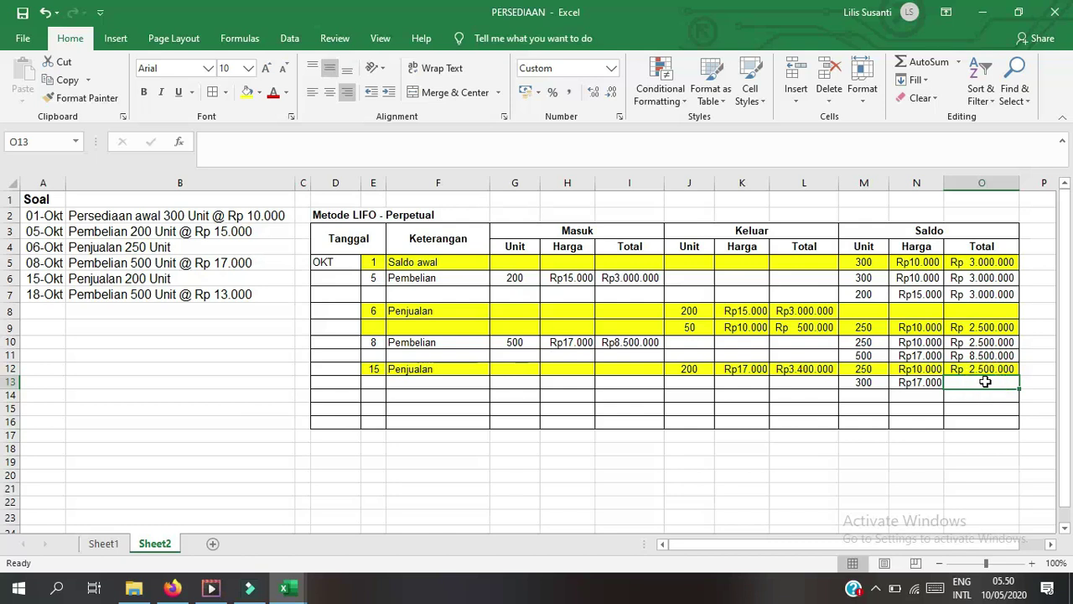
click(997, 326)
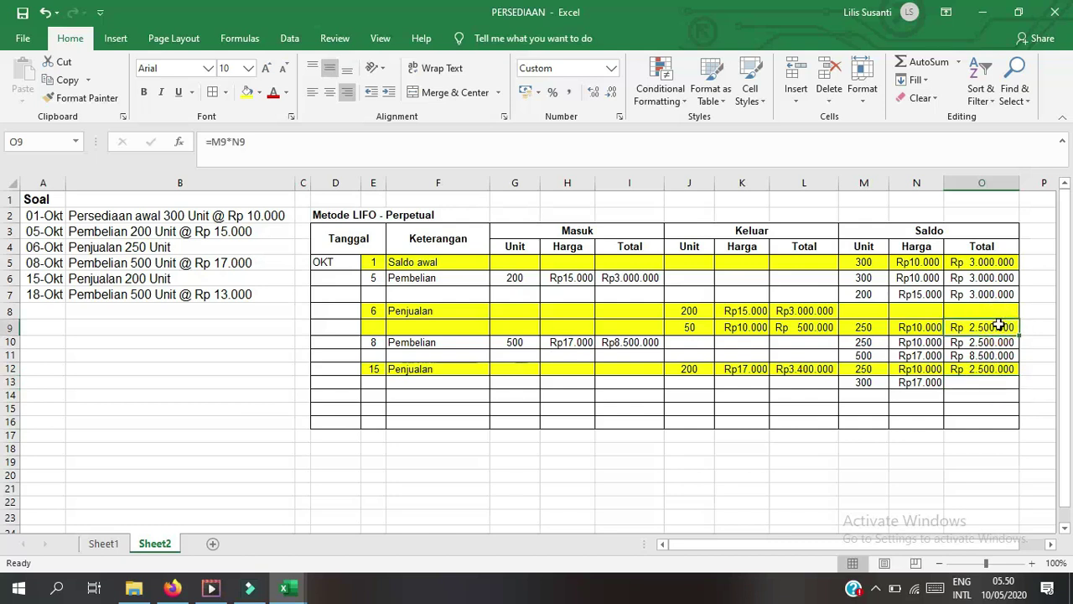
key(ctrl+c)
click(1003, 381)
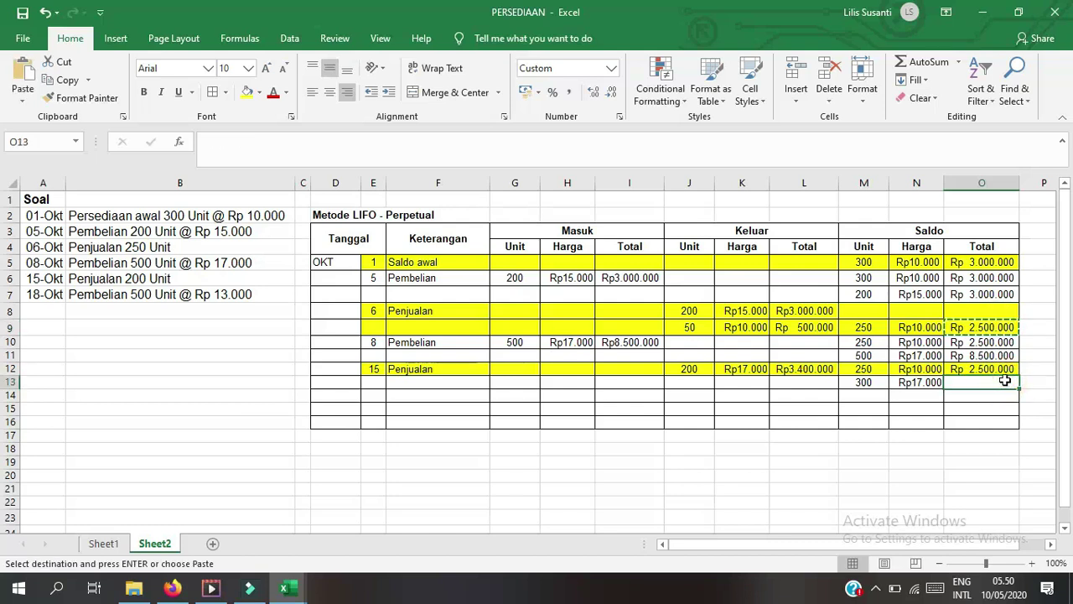
key(Return)
Step: Fill the second row of the October 15 sale, E13:O13, with yellow
click(1018, 387)
drag(1019, 387, 375, 382)
click(1006, 369)
click(247, 94)
click(437, 291)
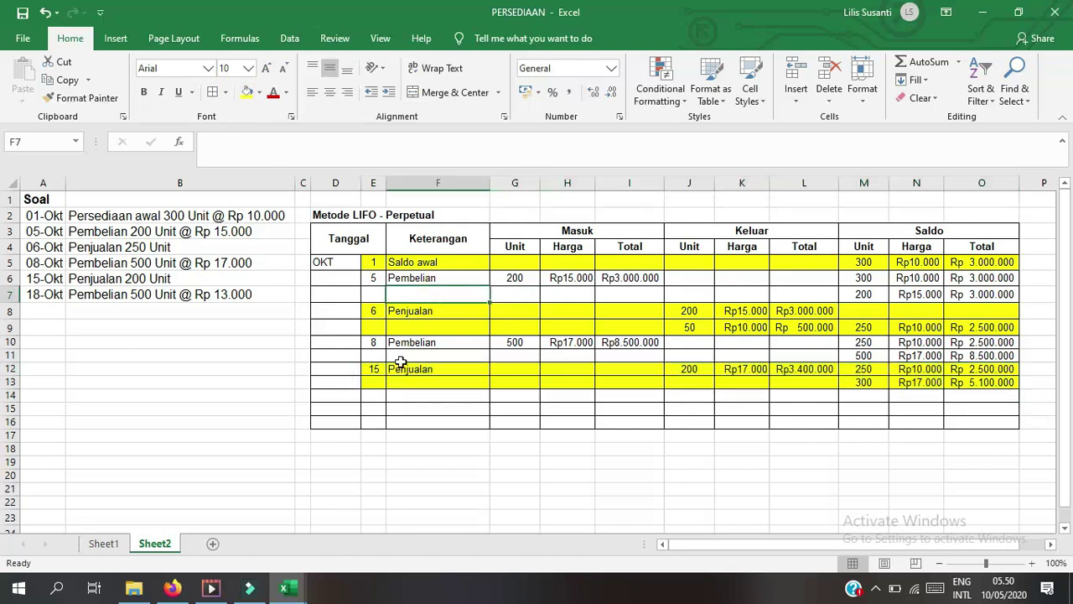
Step: Enter day 18 in E14 and copy the description "Pembelian" from F10 into F14
click(379, 394)
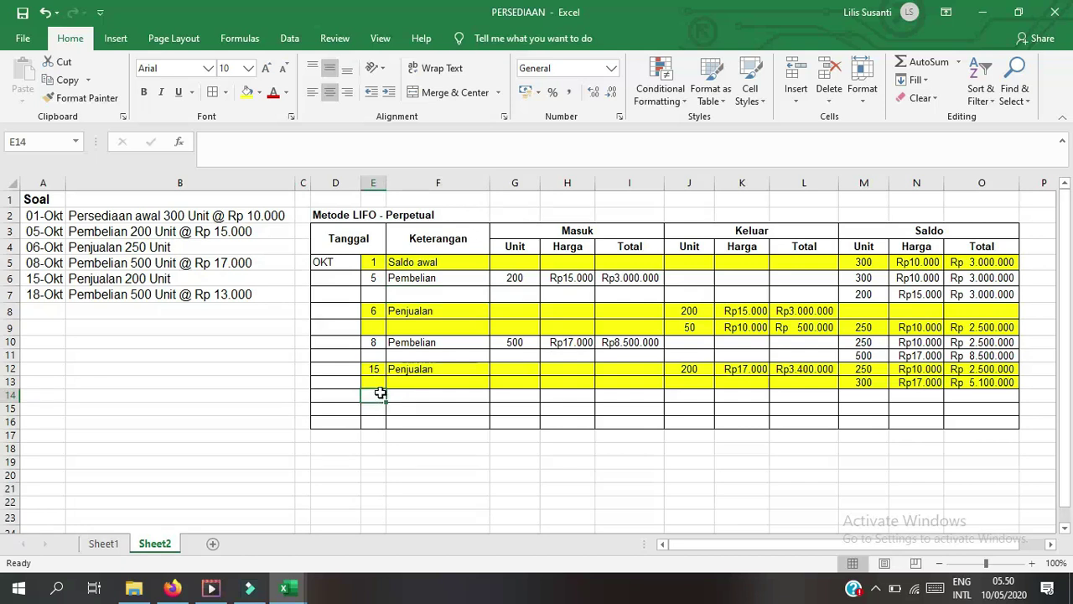
text(18)
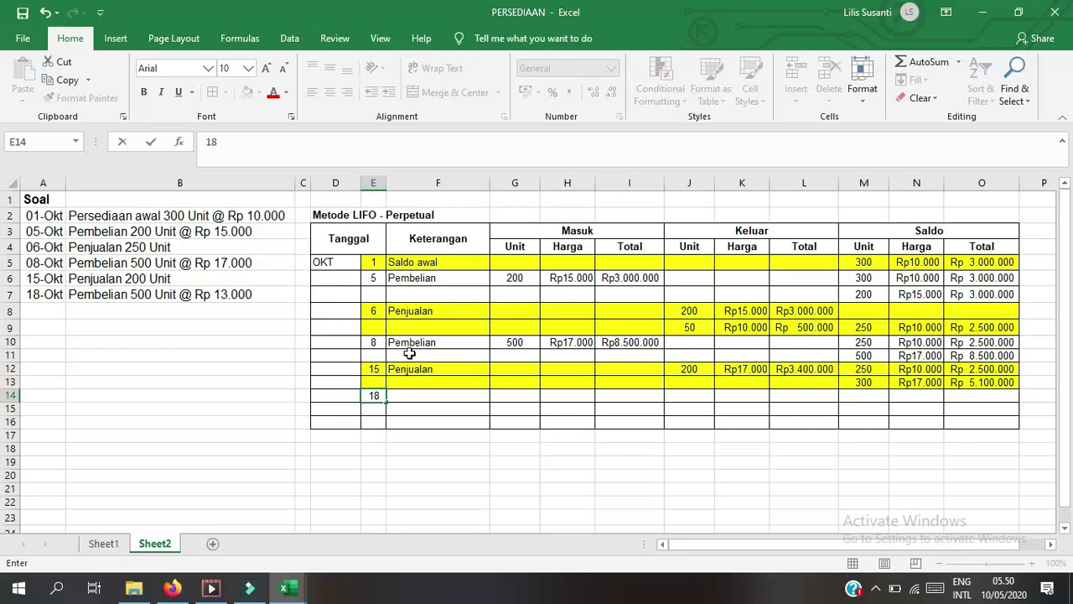
click(417, 342)
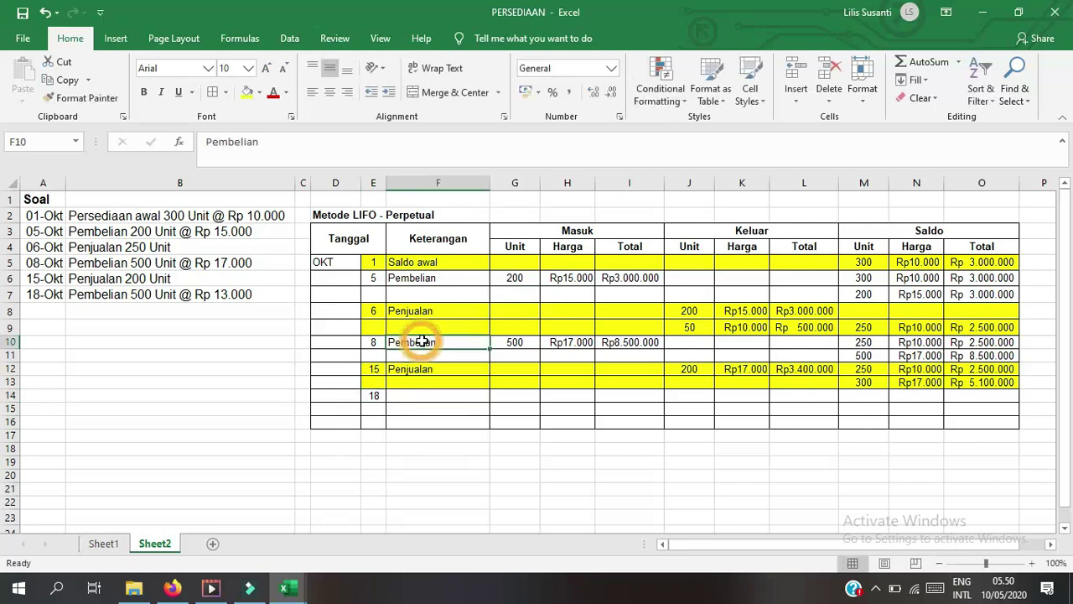
key(ctrl+c)
click(411, 397)
key(ctrl+v)
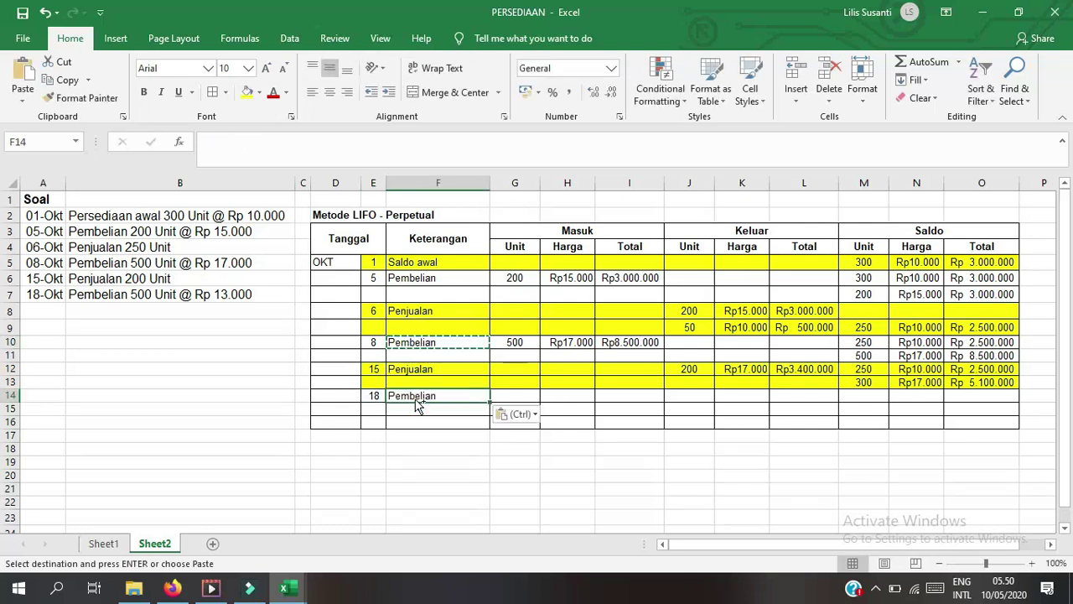
Step: Enter the October 18 purchase of 500 units in G14 and its price 13000 in H14
click(515, 395)
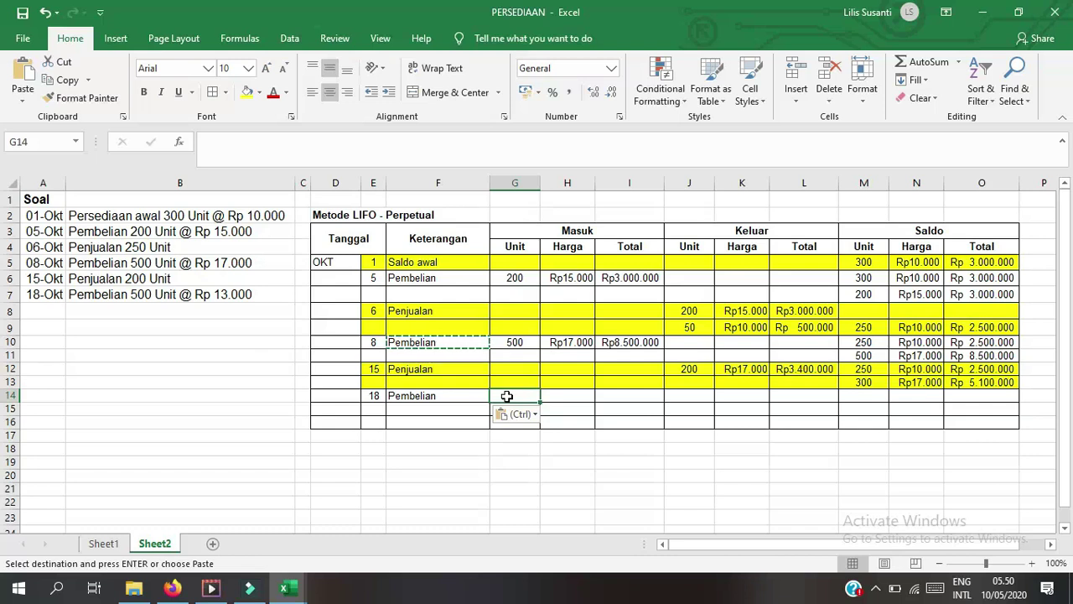
text(5)
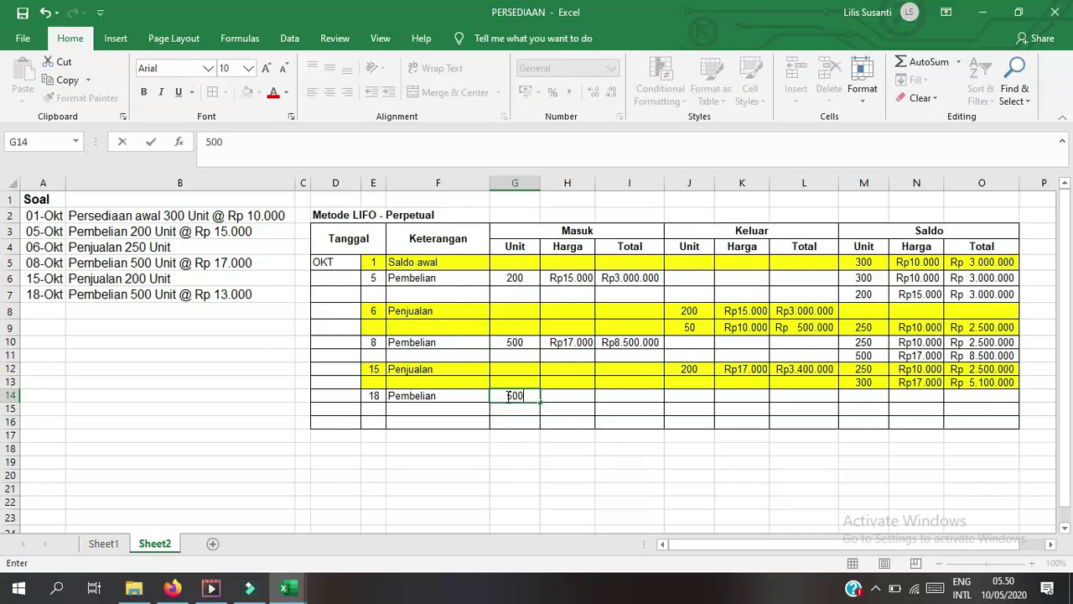
text(00)
click(558, 394)
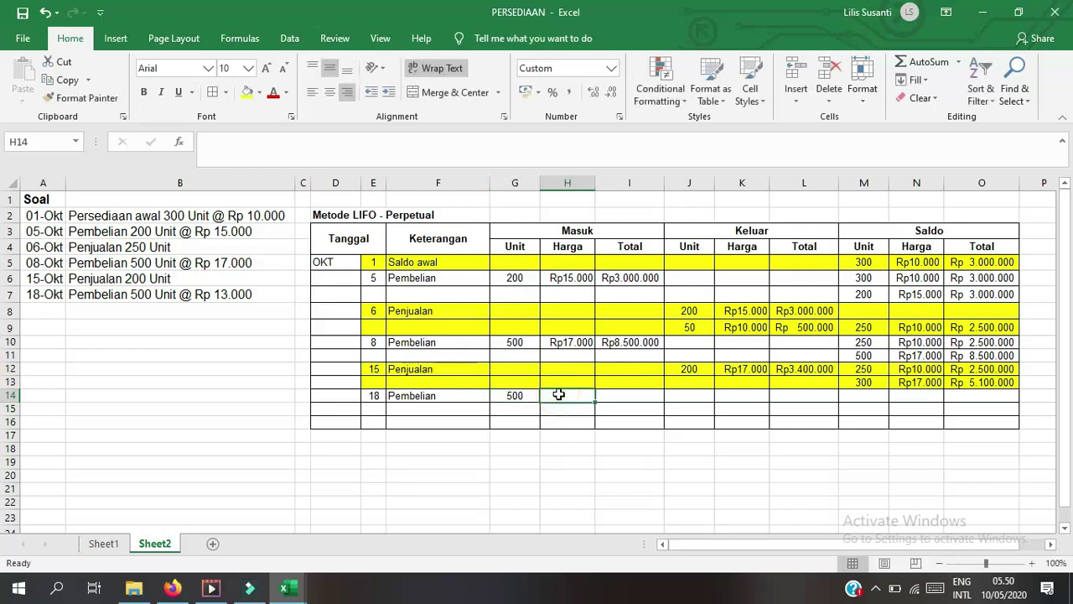
text(13000)
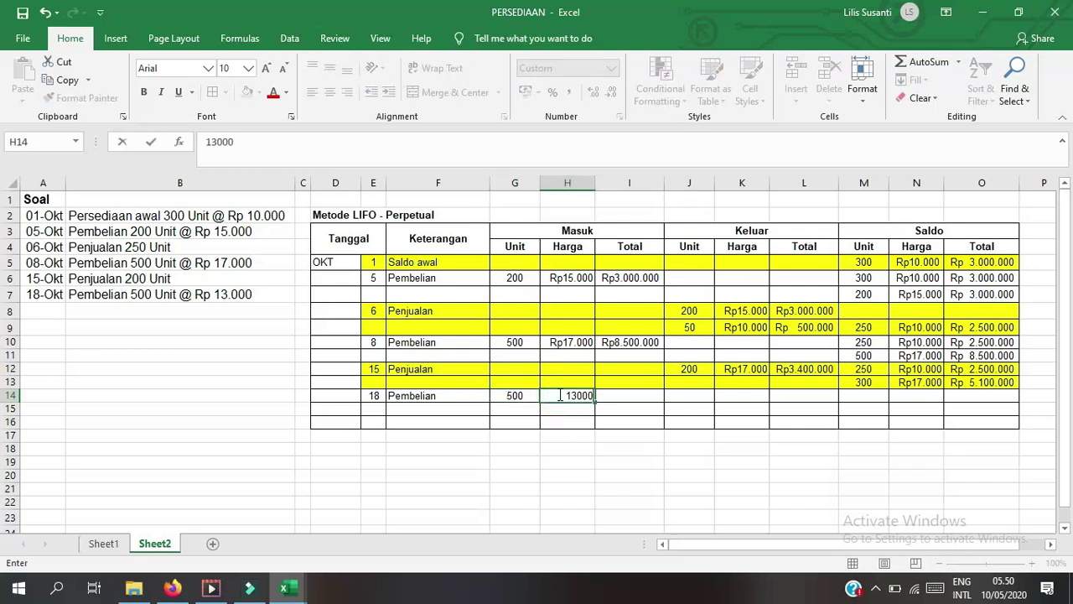
Step: Copy the Masuk total formula from I10 into I14 for the October 18 purchase
click(617, 342)
key(ctrl+c)
click(637, 396)
key(ctrl+v)
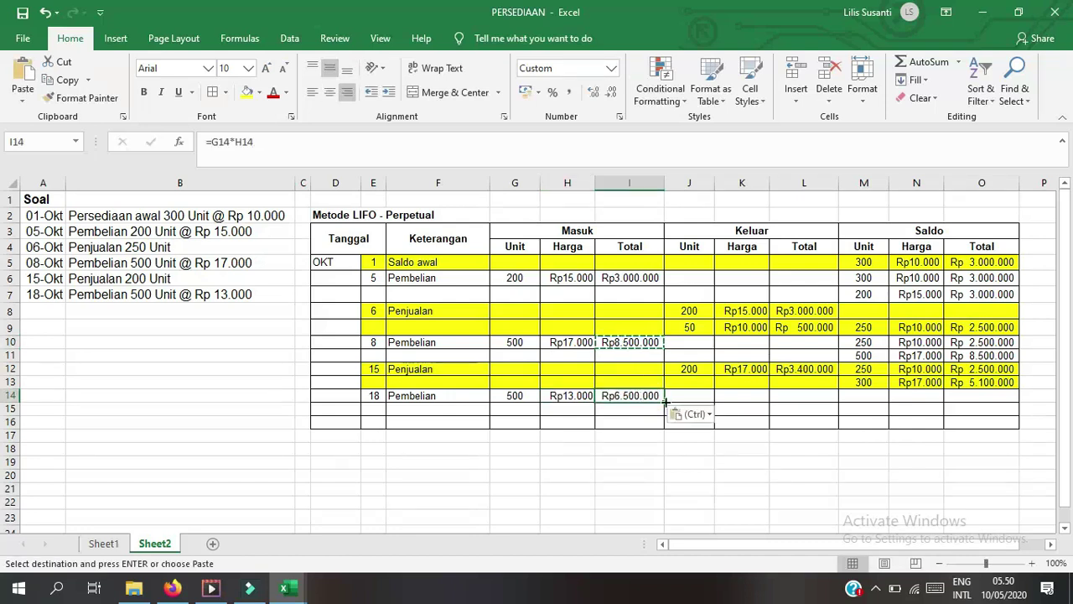
click(696, 392)
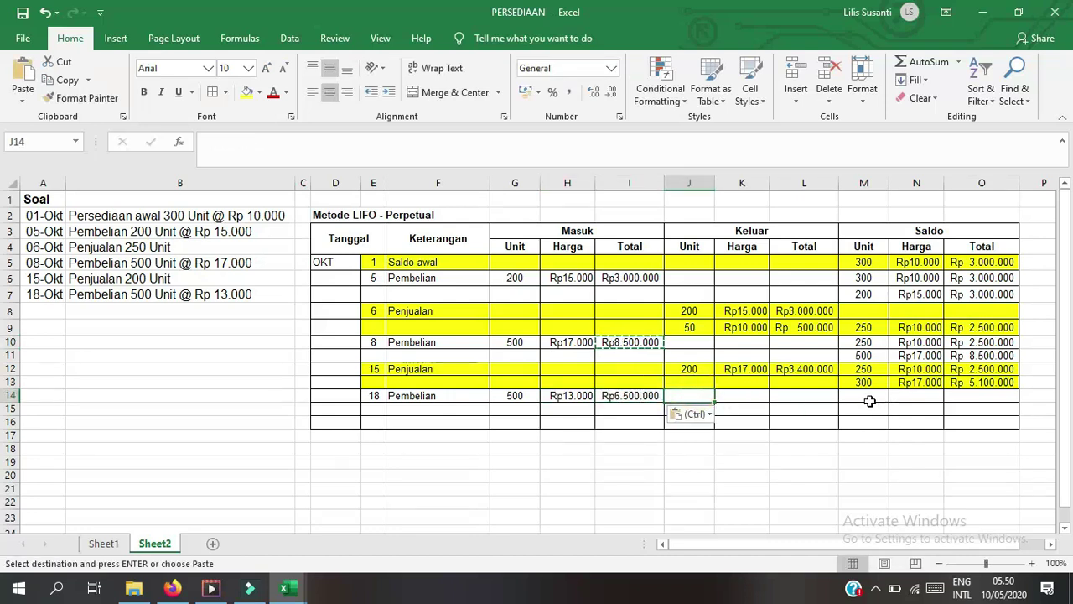
Step: Link the Saldo unit cell M14 to the October 15 balance with the formula =M12
click(871, 396)
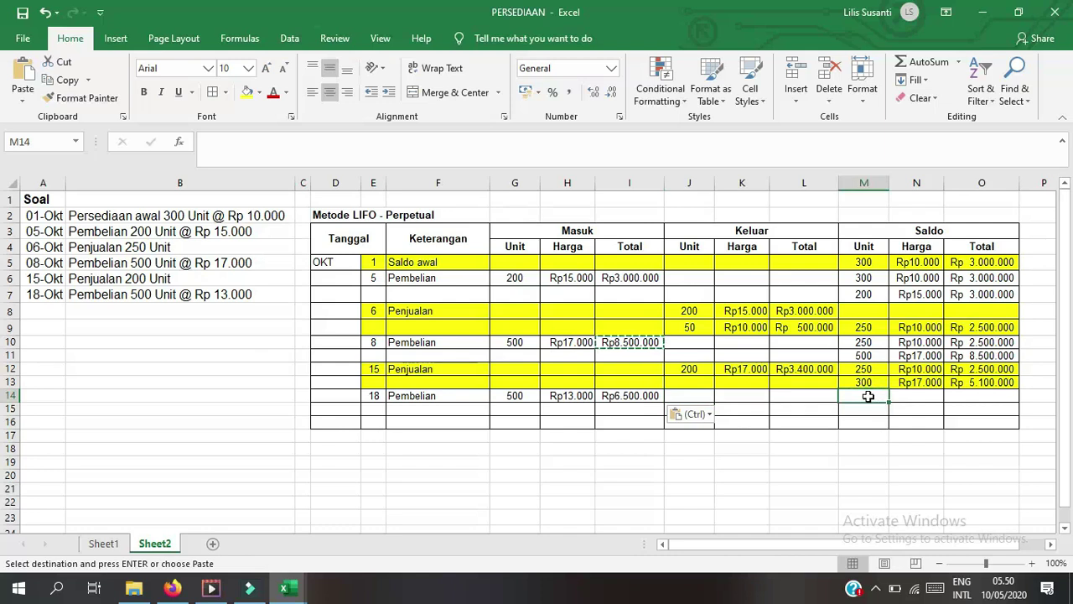
text(=)
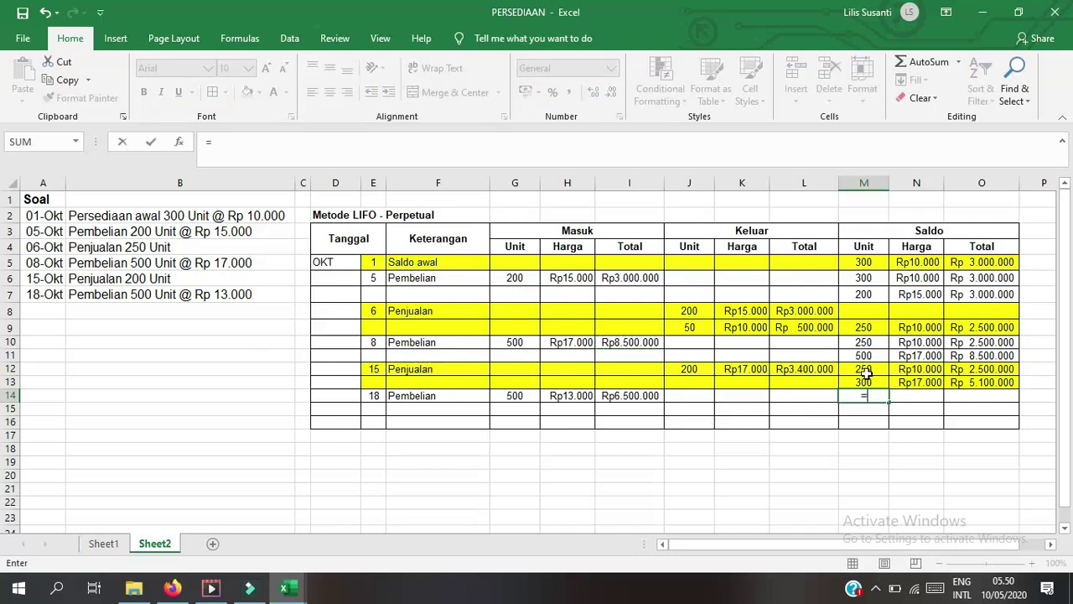
click(864, 374)
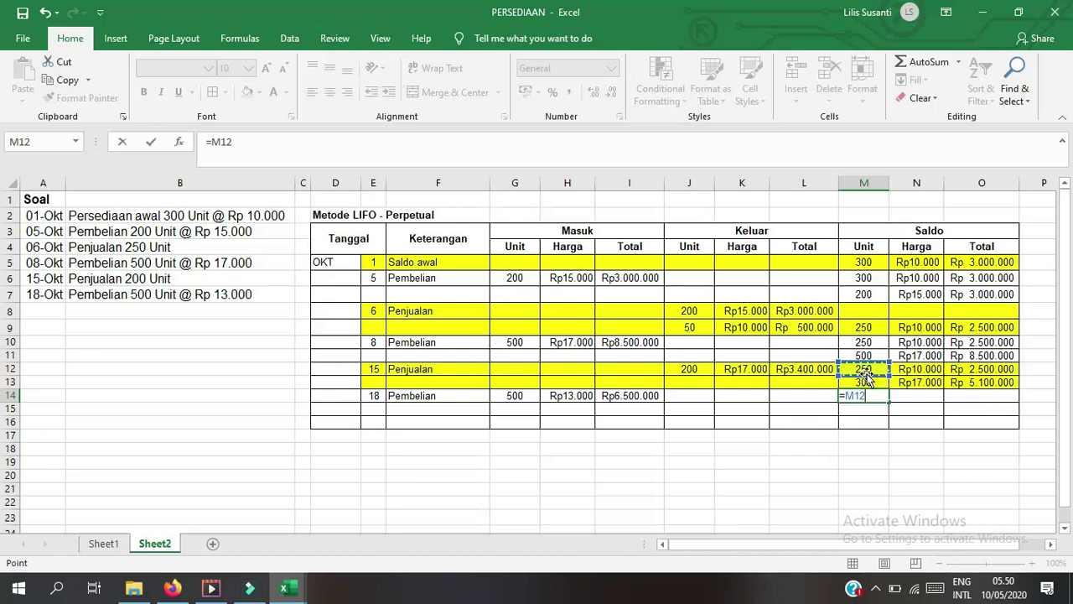
key(Return)
Step: Copy the October 15 balance layers M12:O13 and paste them as values only into M14:O15
drag(865, 374, 982, 381)
key(ctrl+c)
right_click(876, 401)
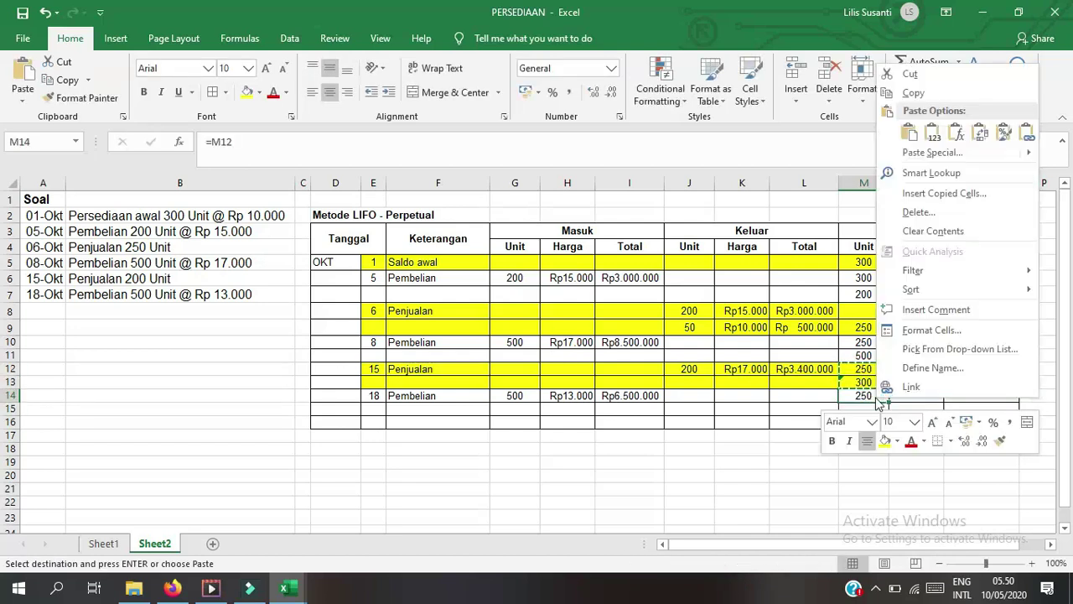
click(907, 151)
click(778, 92)
click(955, 254)
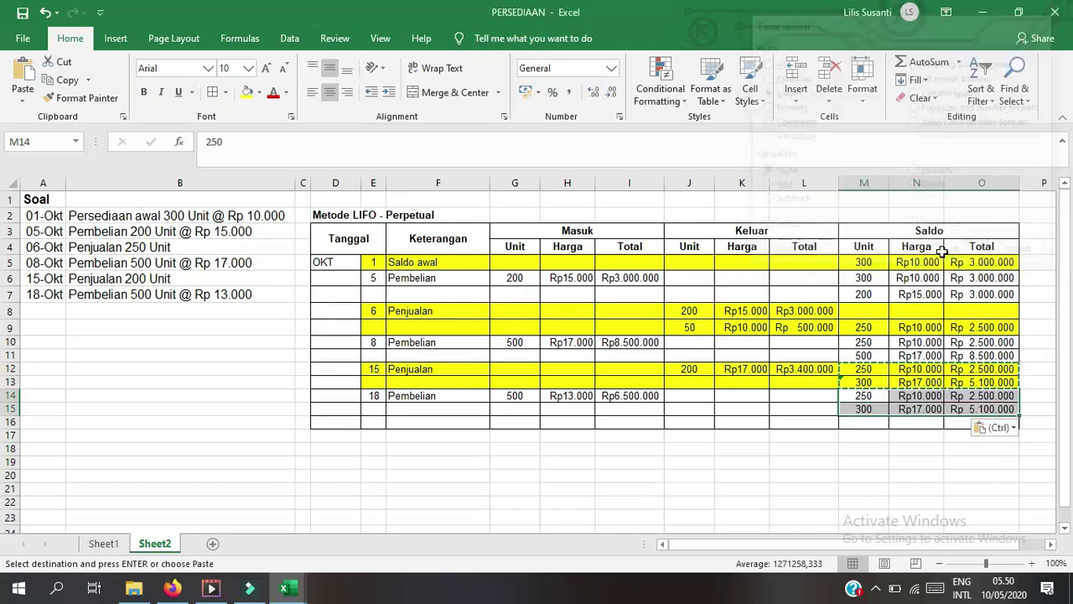
Step: Copy the October 18 purchase figures G14:I14 into the third Saldo row, M16:O16
click(864, 423)
drag(513, 396, 639, 399)
key(ctrl+c)
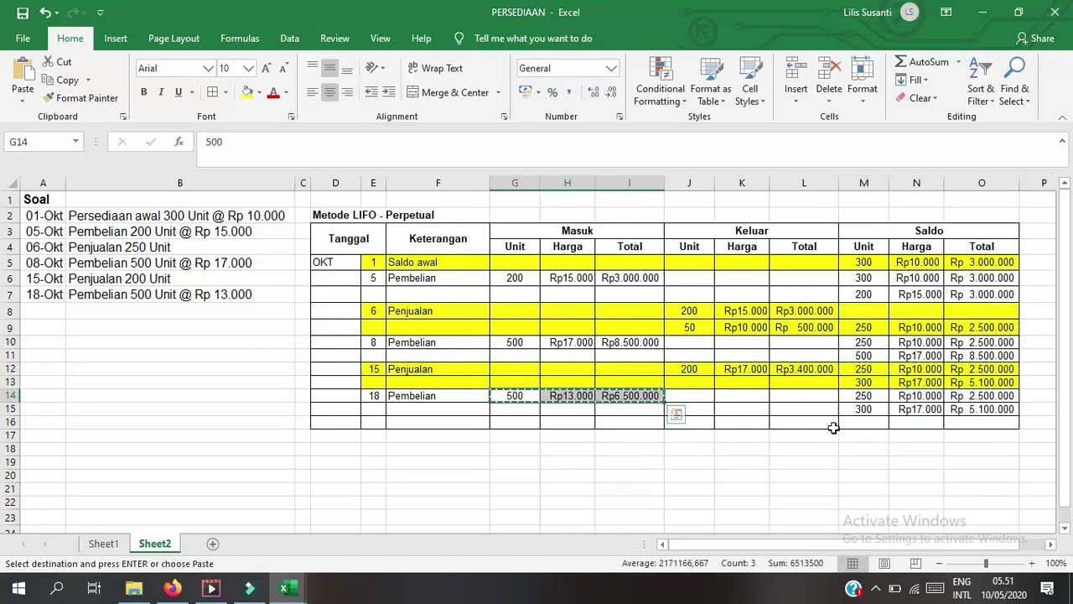
click(864, 421)
key(ctrl+v)
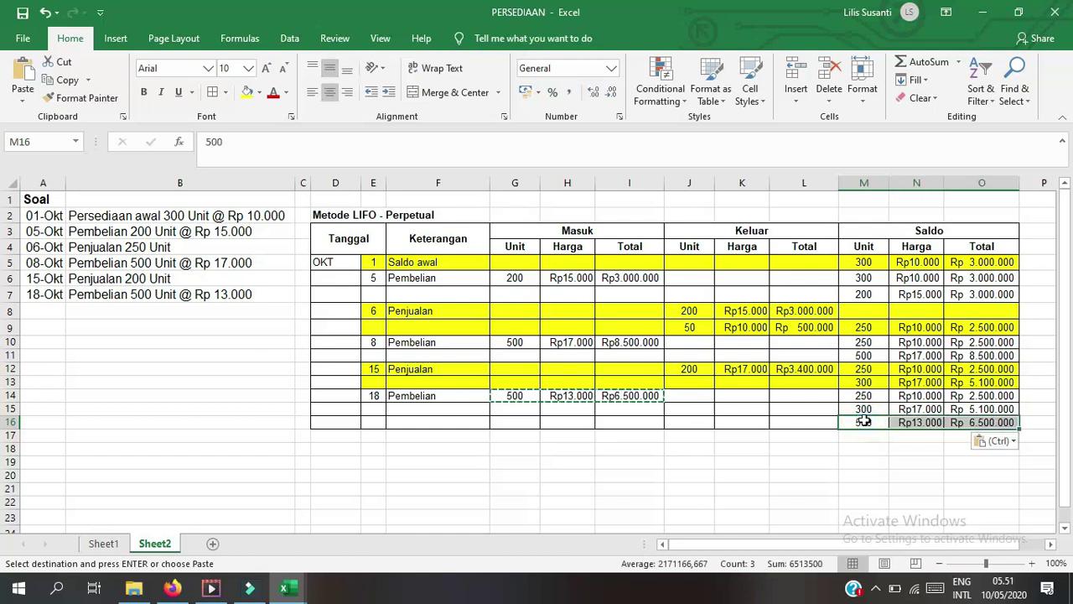
Step: Enter the label "Persediaan Akhir" in K17 below the card
click(868, 435)
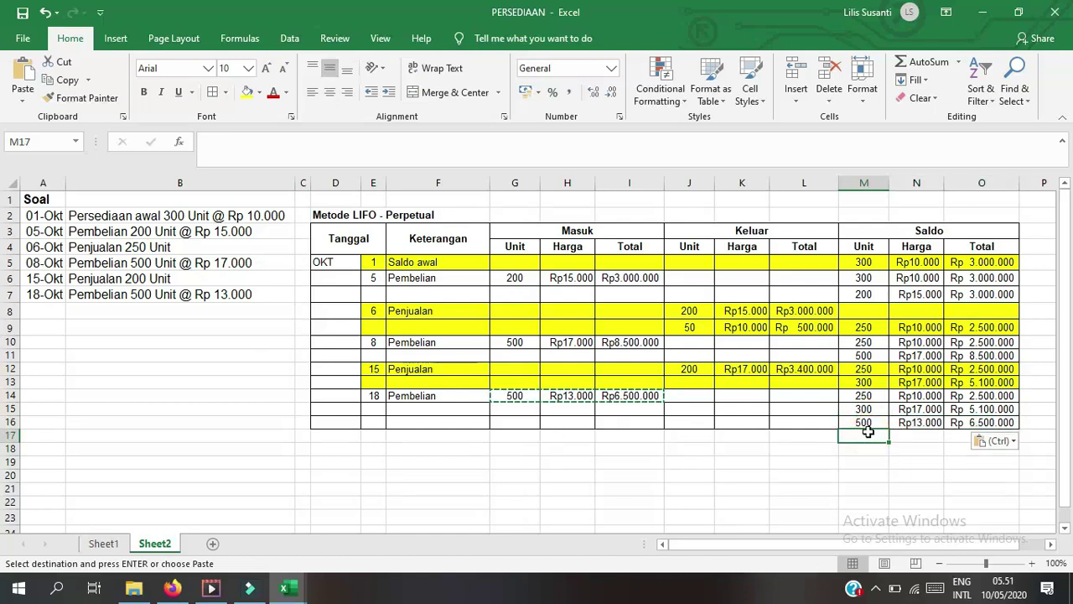
click(715, 435)
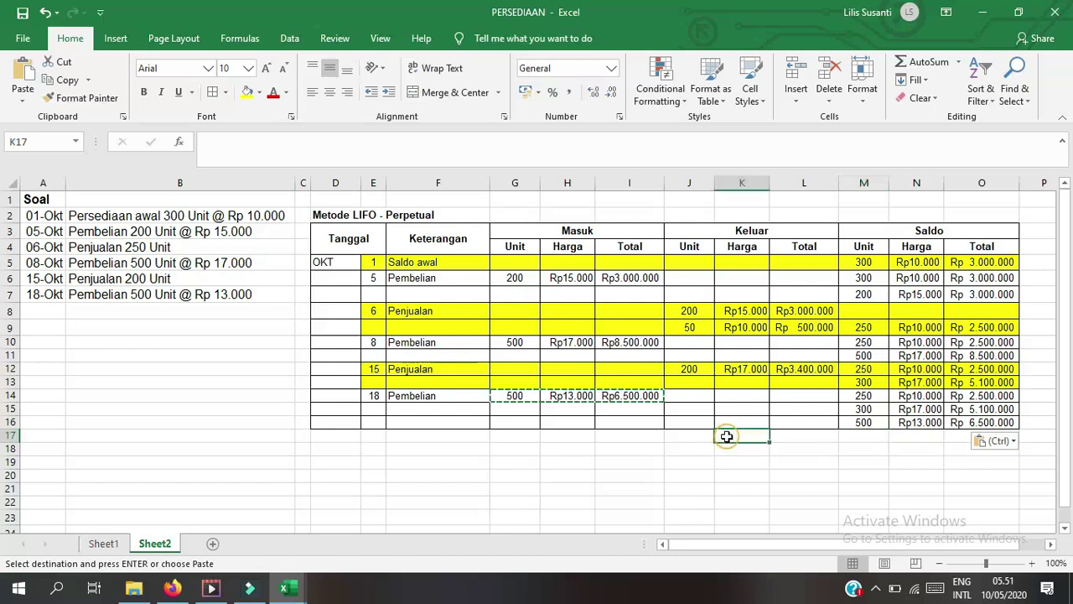
text(Per)
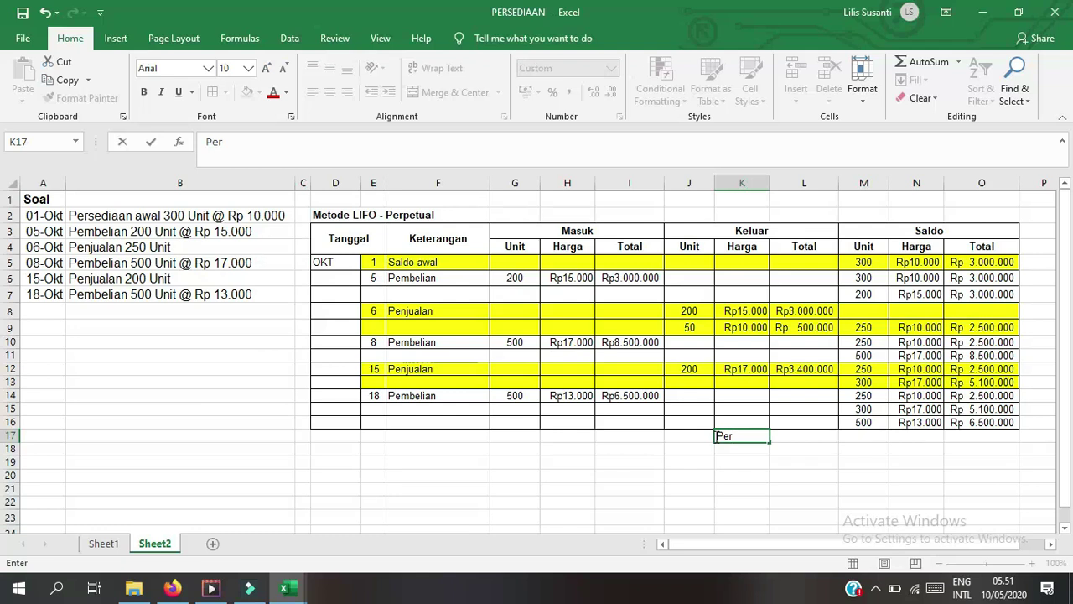
text(sediaan Akhir)
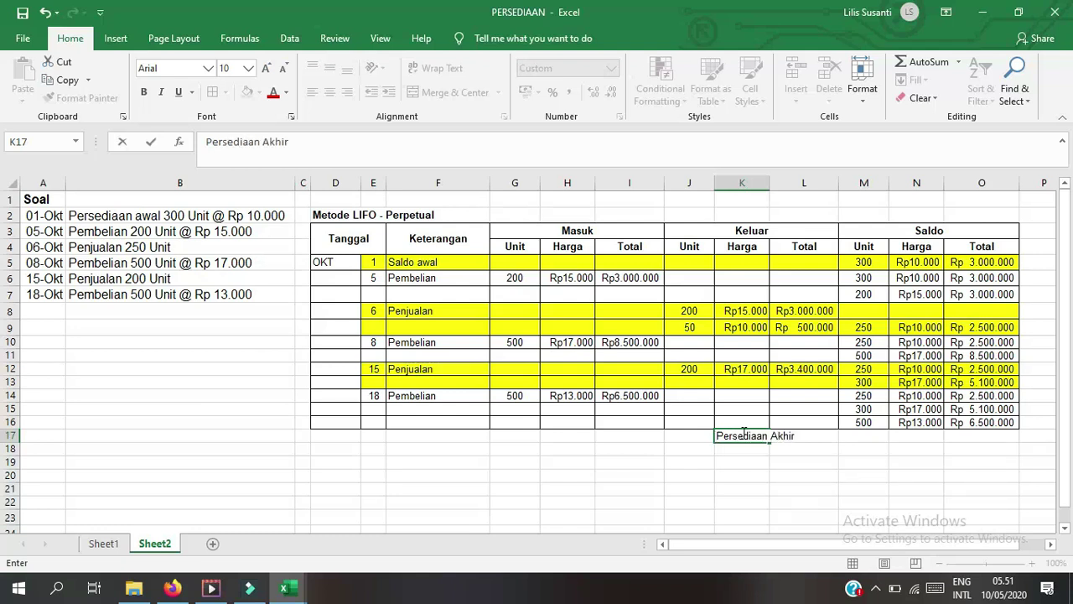
Step: Sum the remaining units M14:M16 in M17 and center the result
click(864, 436)
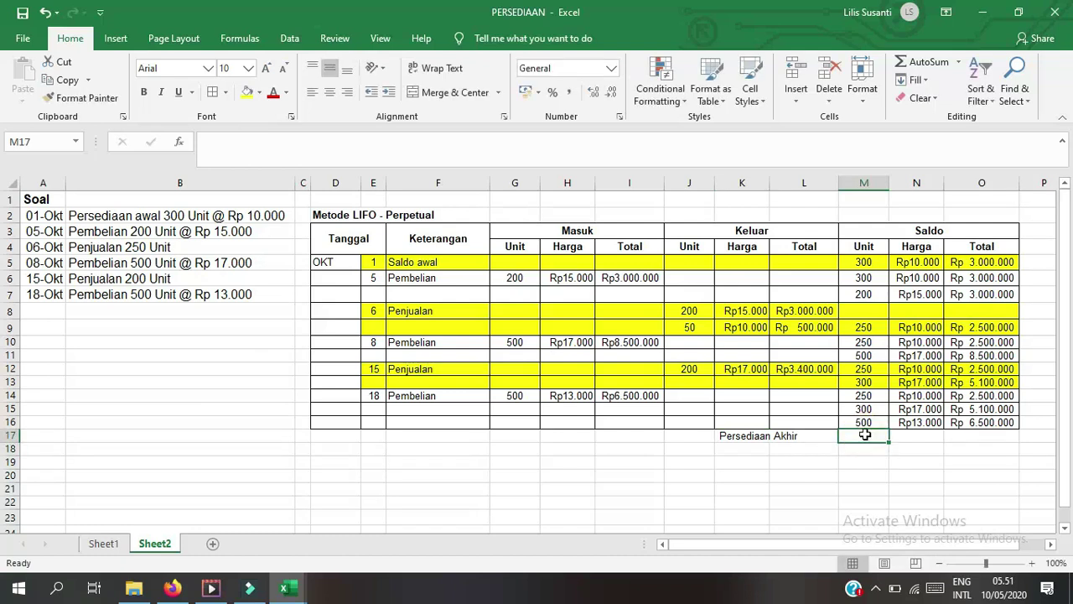
drag(876, 395, 880, 423)
click(922, 62)
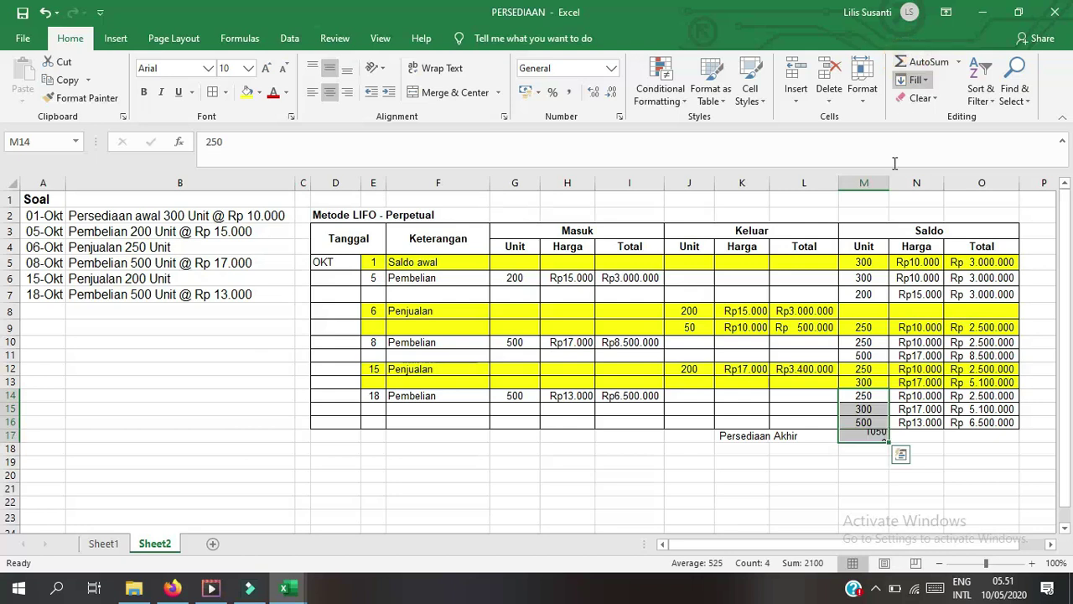
click(332, 92)
click(882, 436)
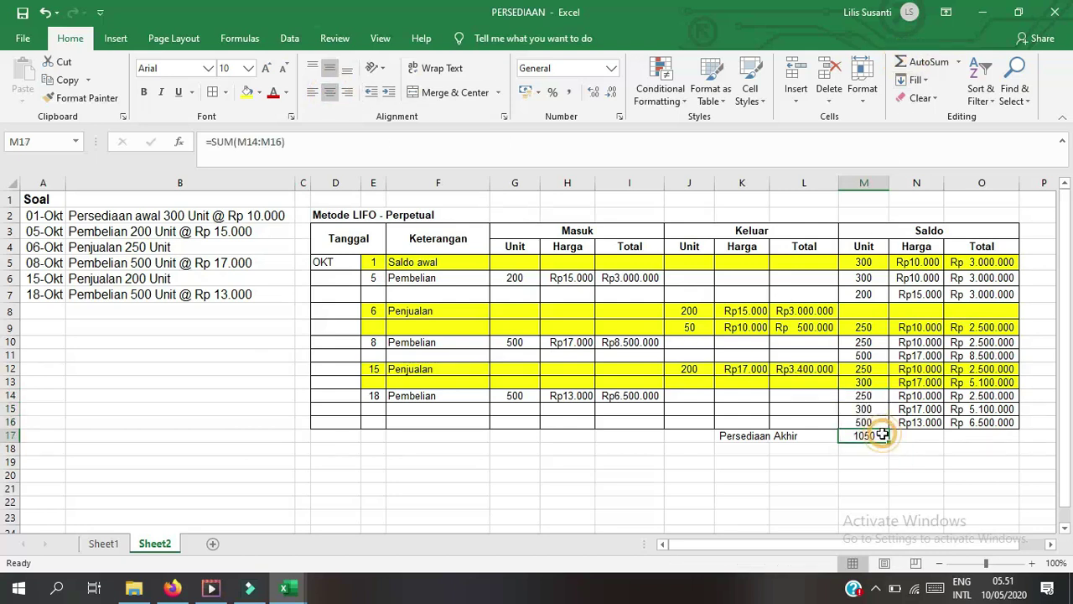
Step: Calculate the ending inventory value in O17 with the formula =SUM(O14:O16)
click(912, 443)
click(973, 436)
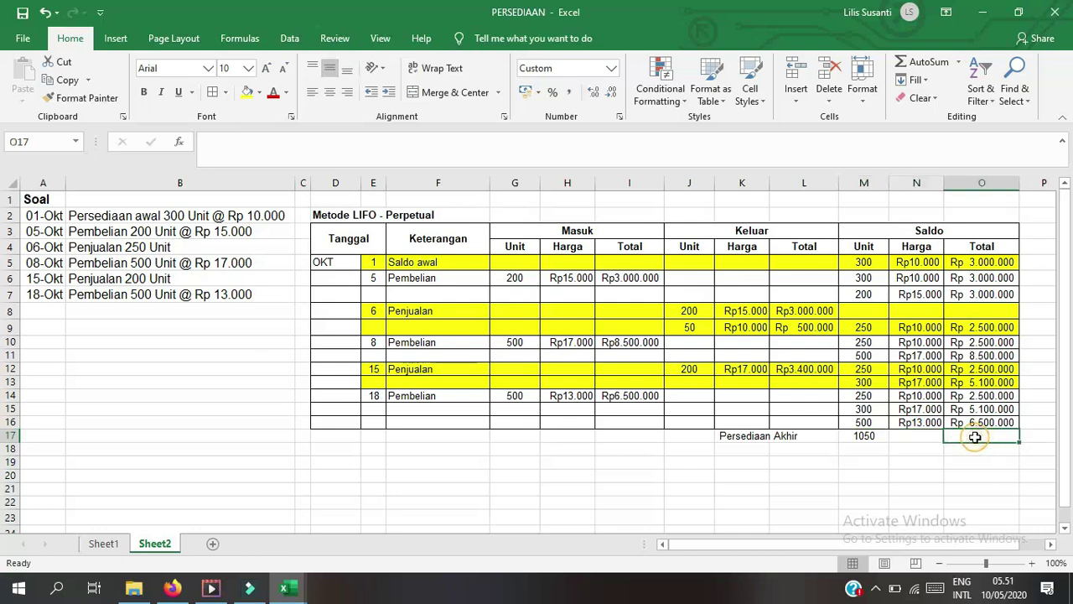
click(925, 67)
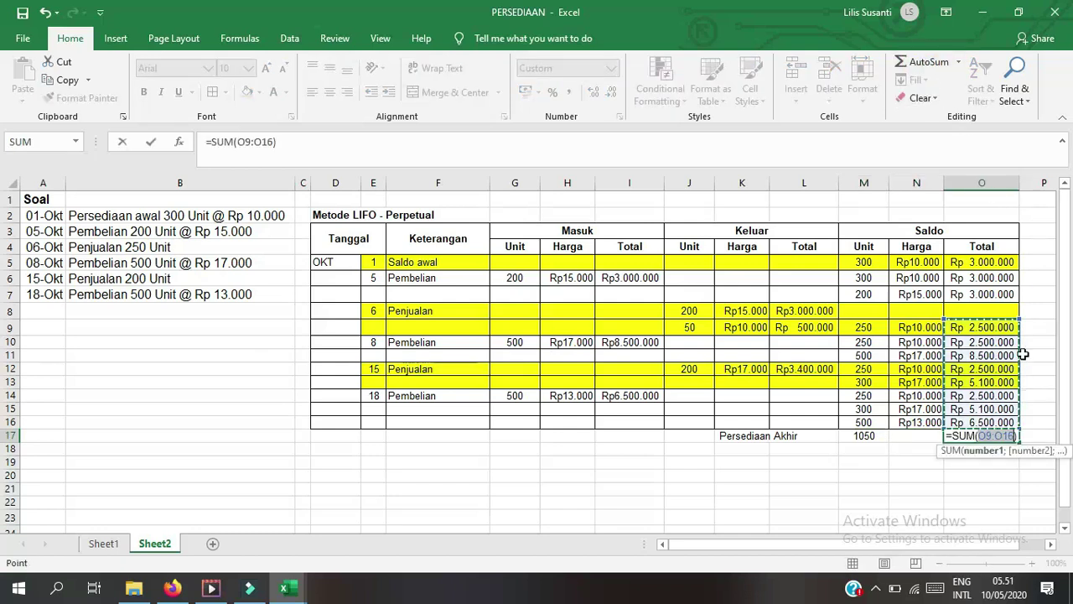
click(997, 395)
drag(998, 395, 992, 421)
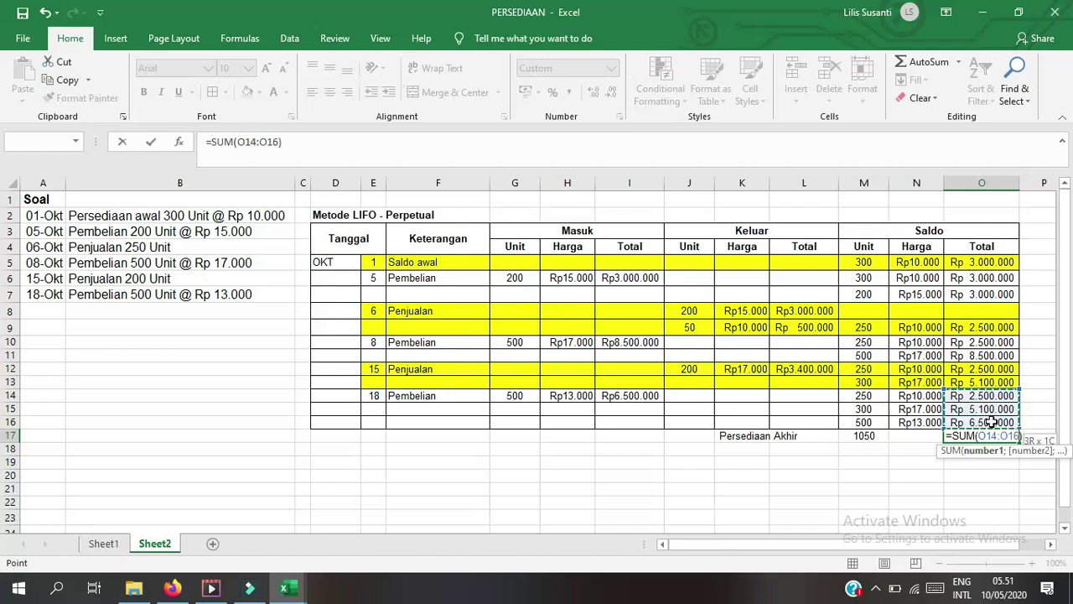
key(Return)
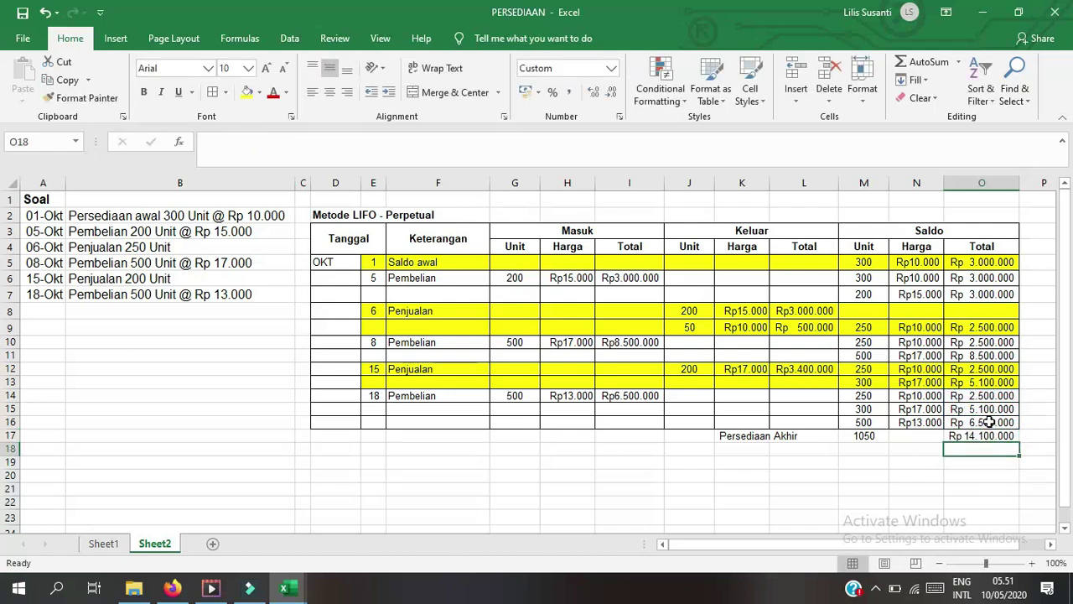
Step: Make the Persediaan Akhir row bold and apply all borders to D17:O17
drag(981, 435, 389, 432)
click(144, 91)
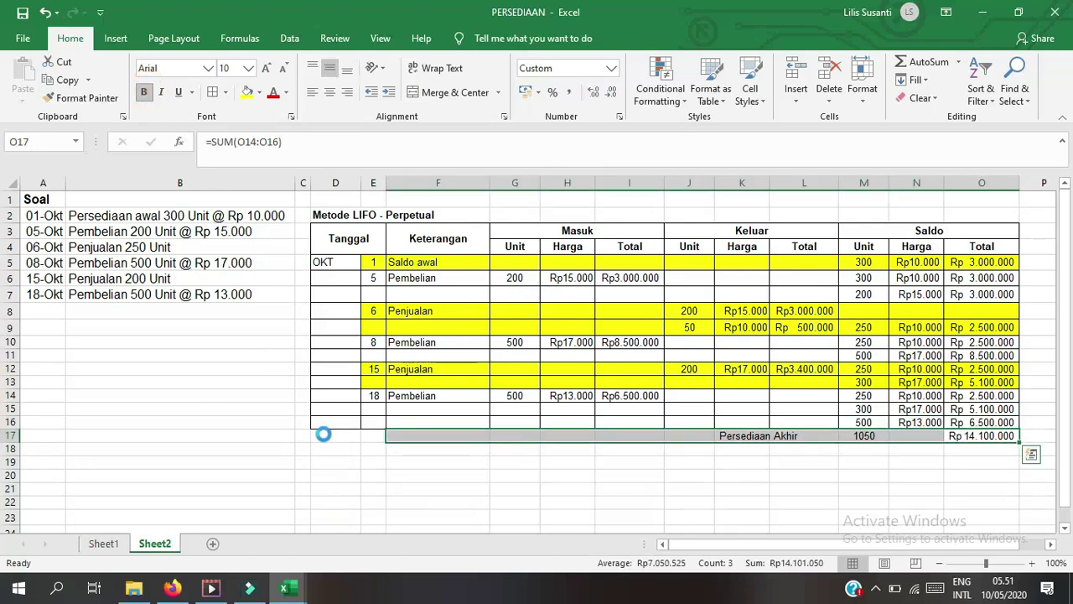
drag(323, 435, 1014, 436)
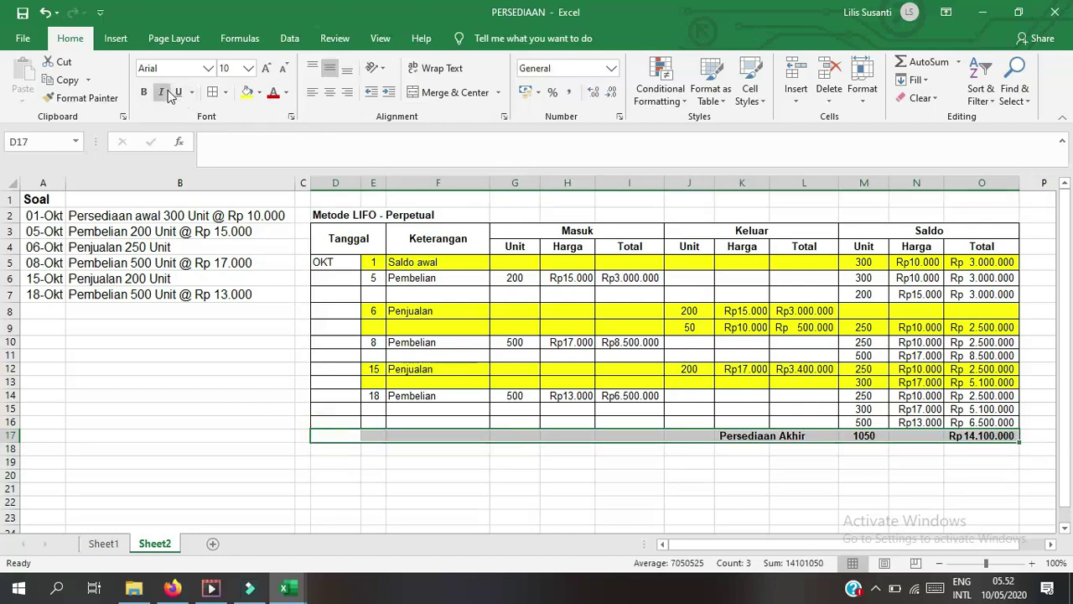
click(213, 92)
click(580, 437)
click(752, 449)
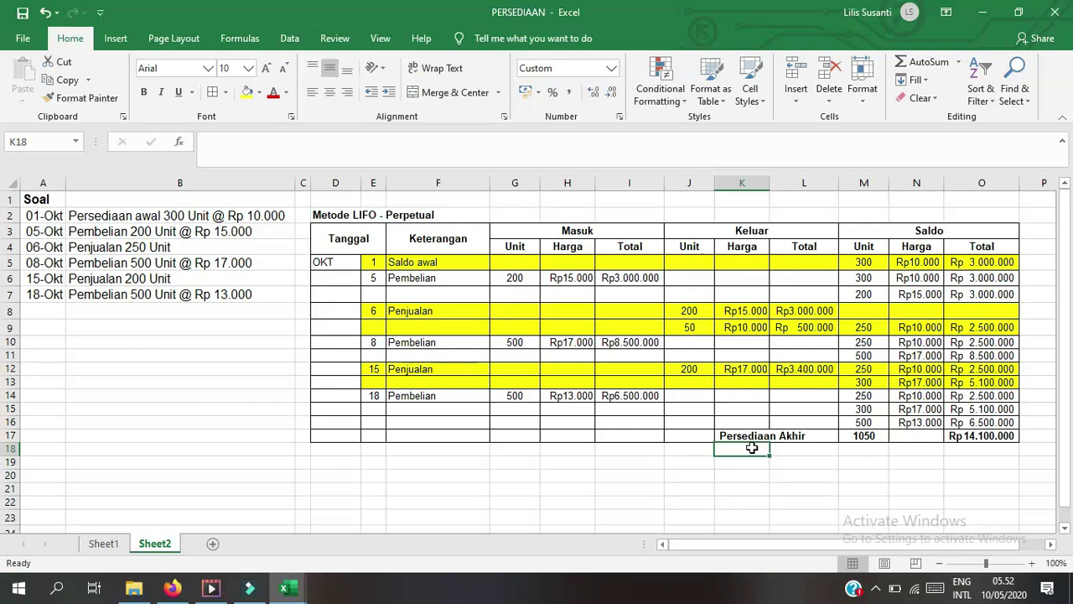
click(868, 425)
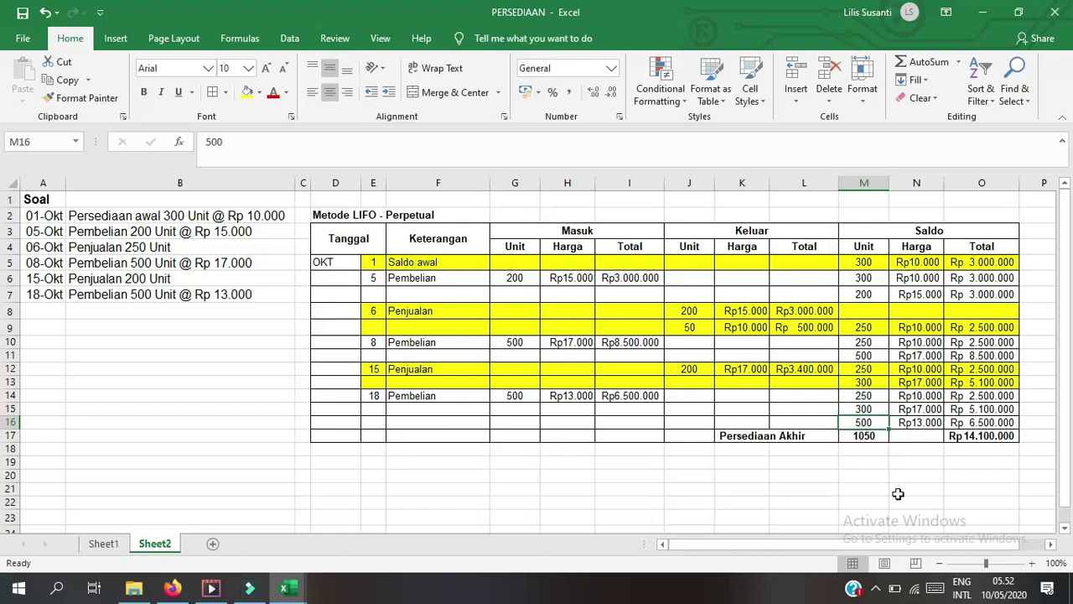
click(877, 586)
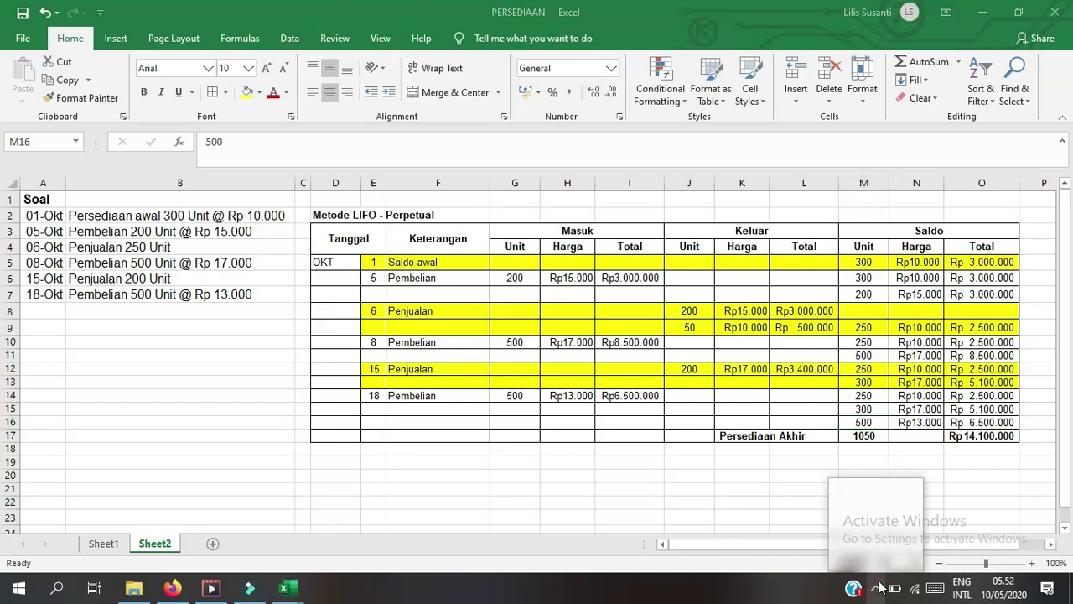